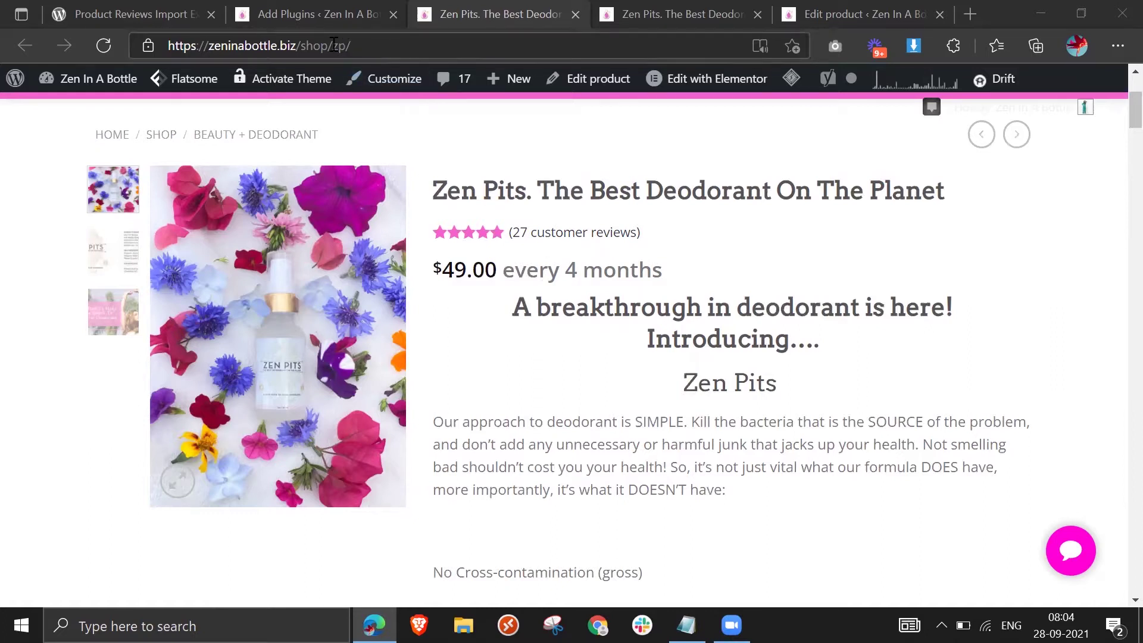
Compare the customer reviews on the original Zen Pits product page (/shop/zp/) with the new product page (/shop/zen-pits-new/).
click(668, 9)
scroll(620, 355, down, 1)
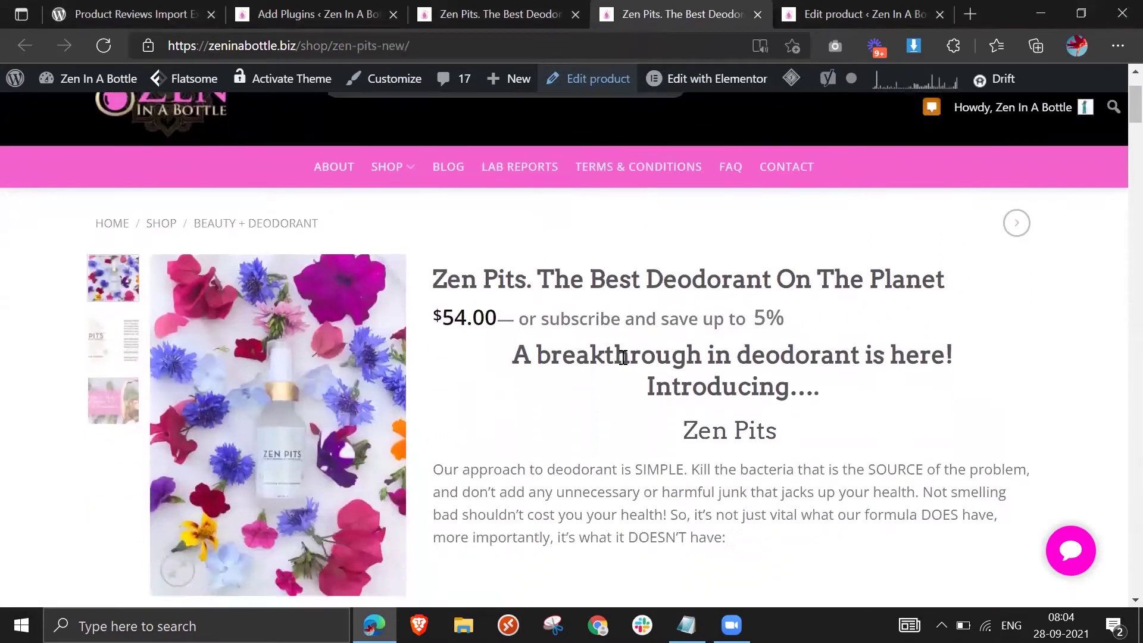
click(528, 19)
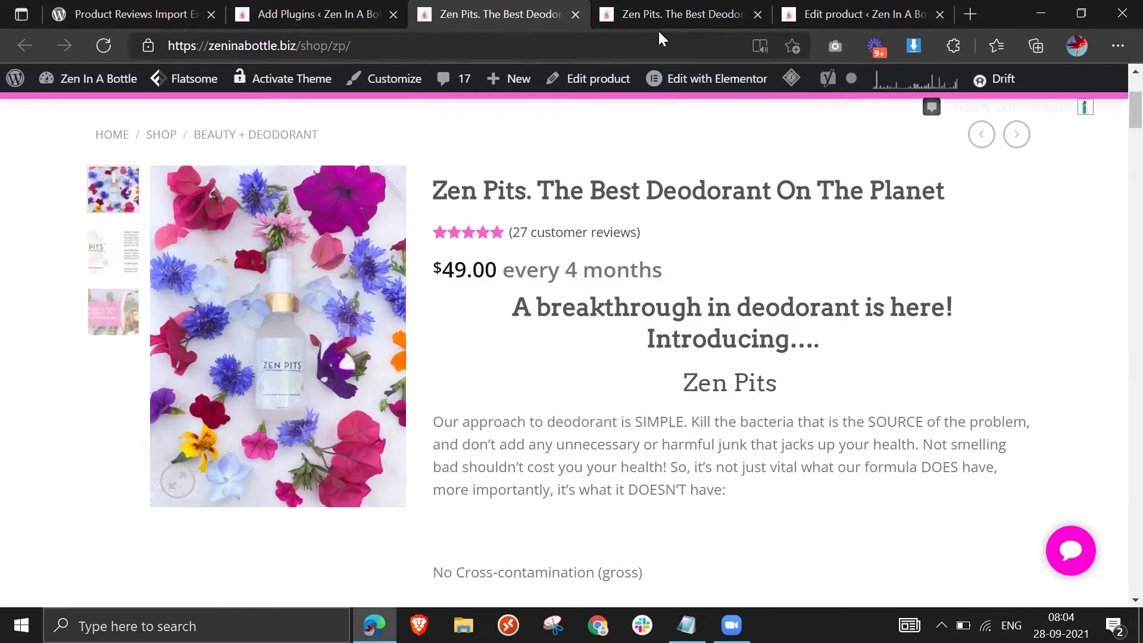
click(672, 13)
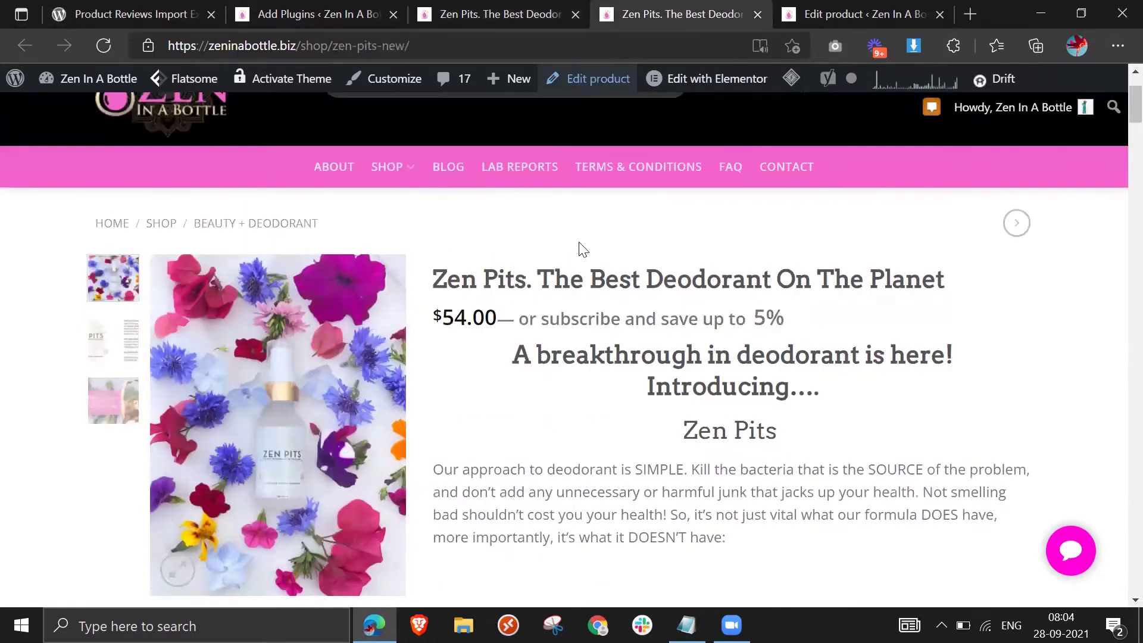
click(507, 16)
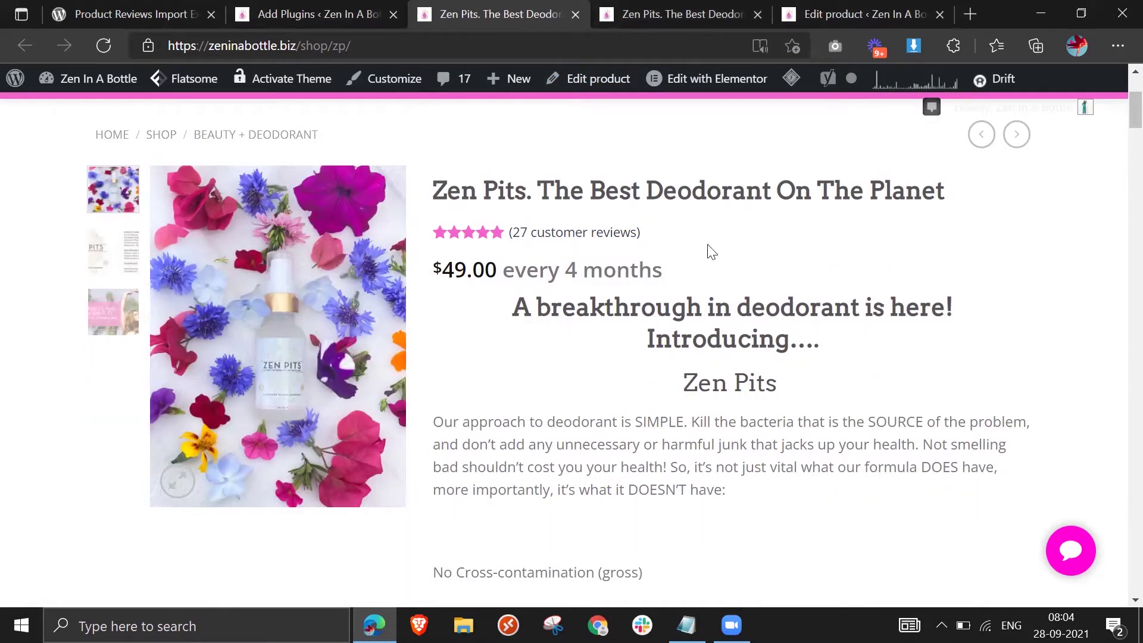
click(688, 18)
click(536, 17)
scroll(560, 322, up, 2)
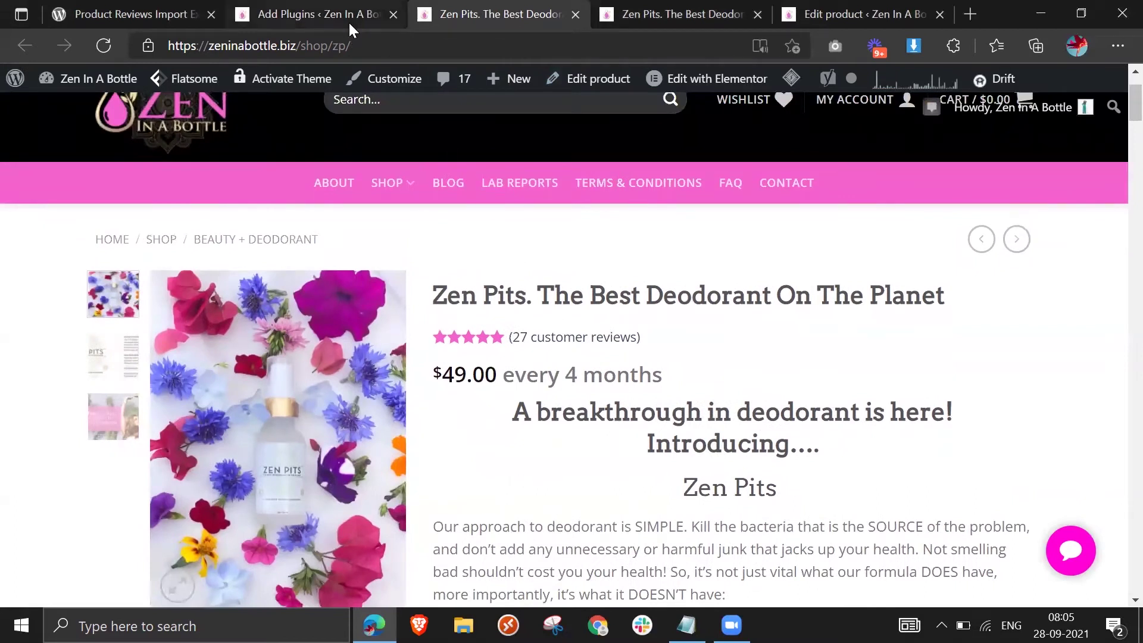
Copy the plugin title "Product Reviews Import Export for WooCommerce" from its WordPress.org page.
click(179, 13)
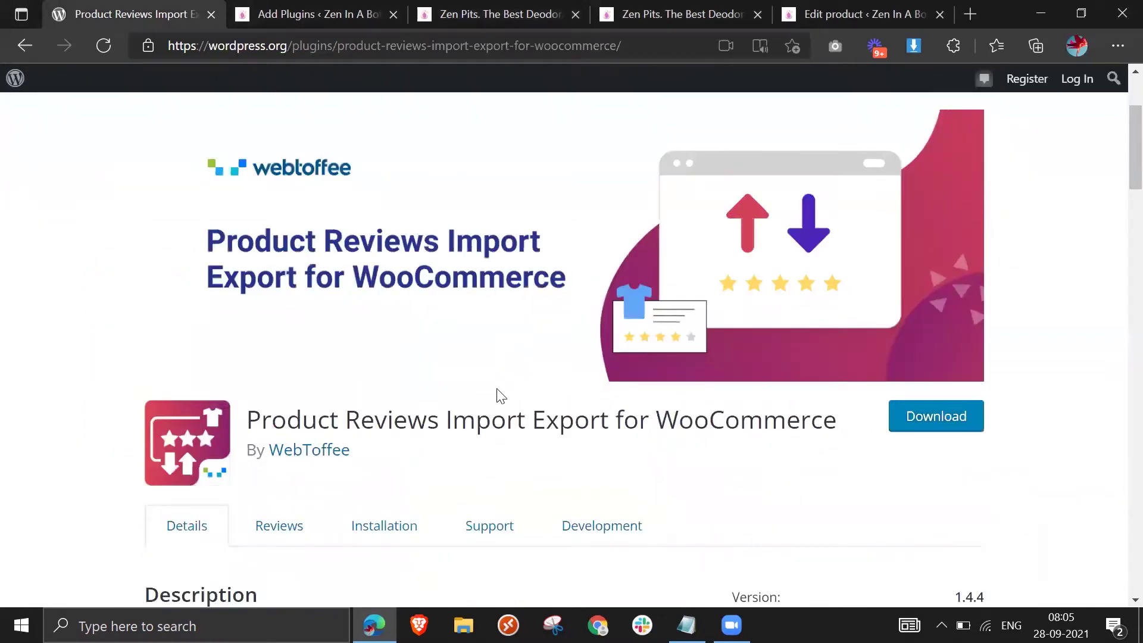
scroll(497, 392, down, 1)
triple_click(568, 382)
right_click(567, 386)
click(615, 23)
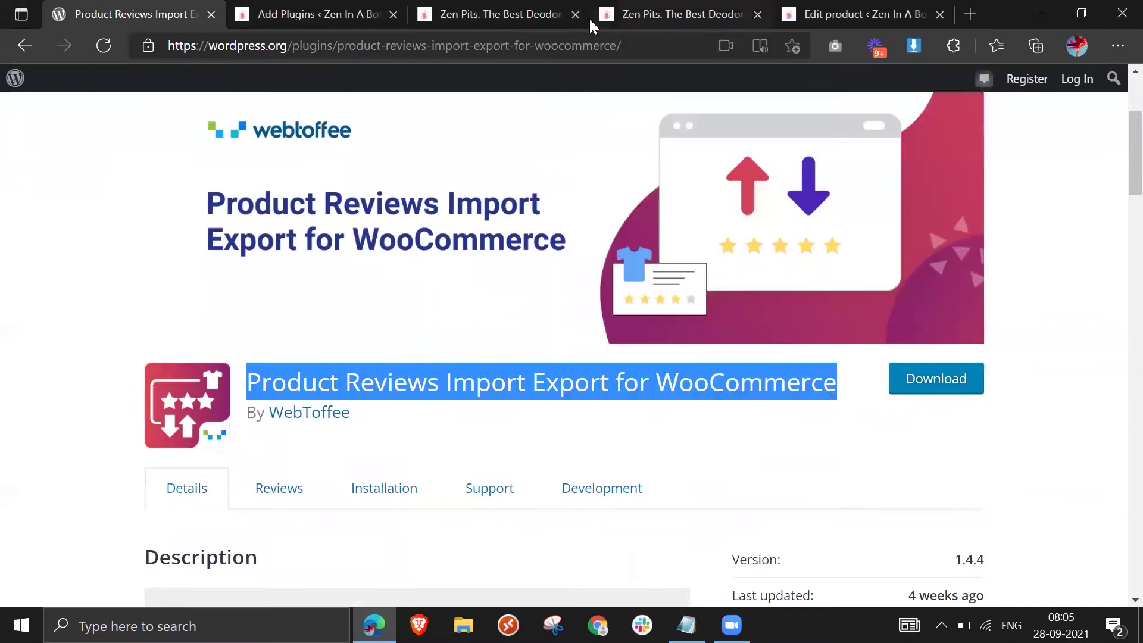
Search the site's Add Plugins page for "Product Reviews Import Export for WooCommerce".
click(315, 17)
click(964, 235)
scroll(487, 198, down, 5)
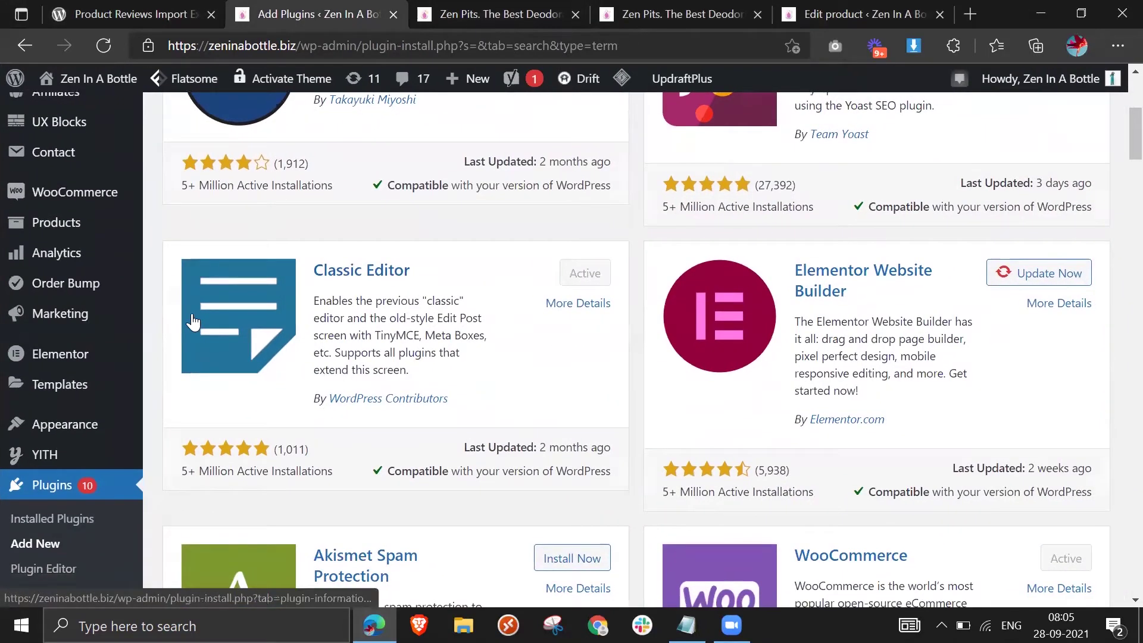
scroll(46, 395, down, 3)
scroll(738, 287, up, 6)
scroll(950, 184, up, 3)
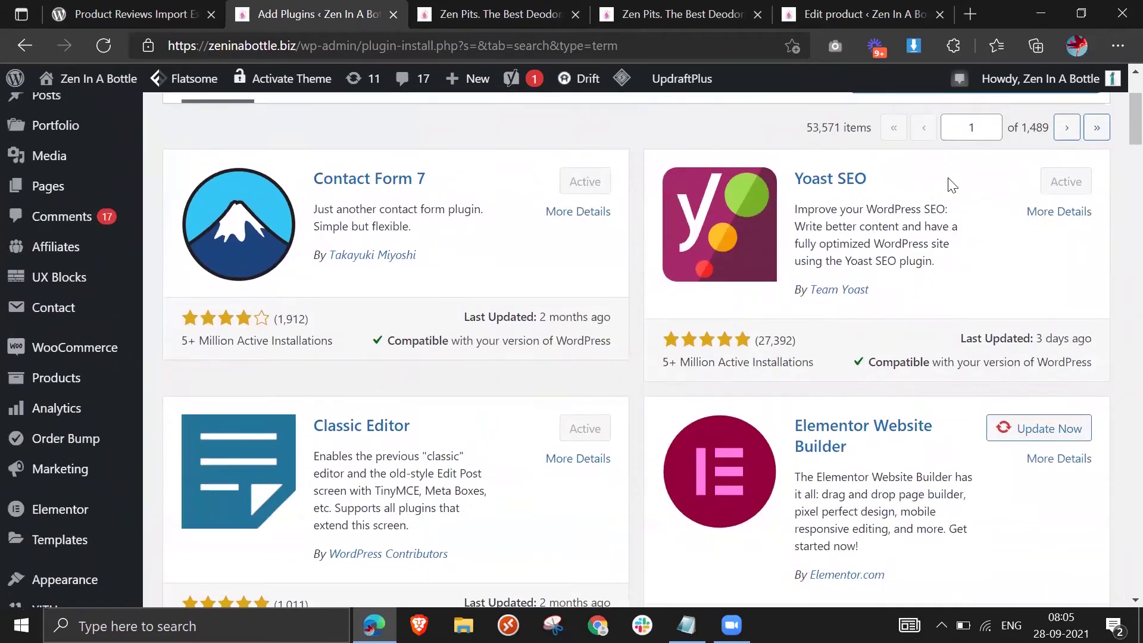
key(ctrl+v)
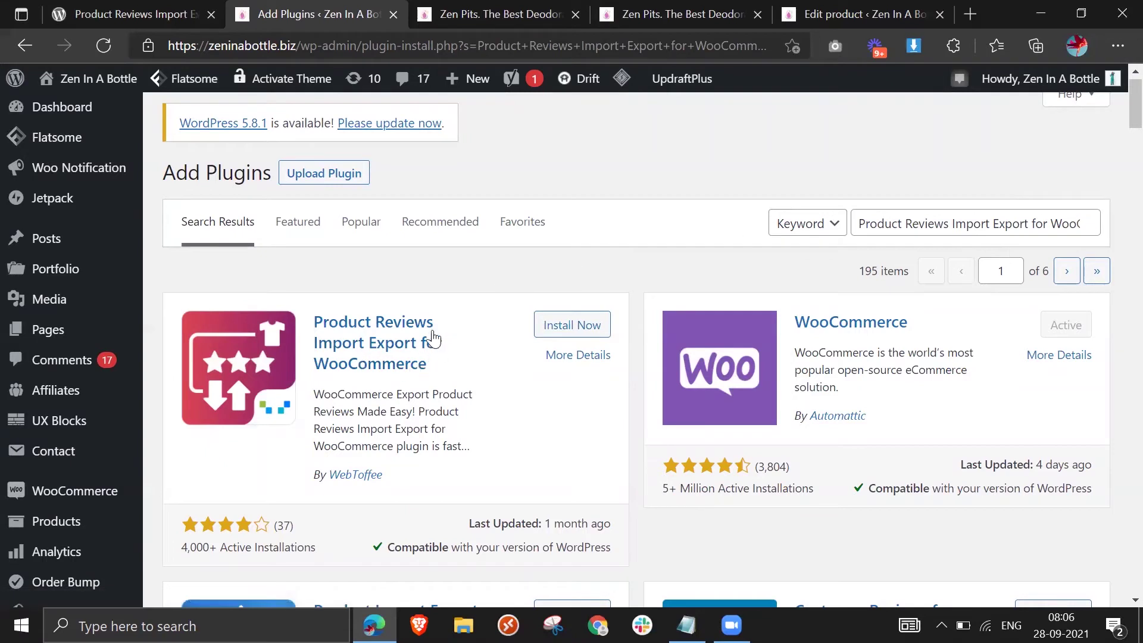
Install and activate the Product Reviews Import Export for WooCommerce plugin by WebToffee.
click(575, 333)
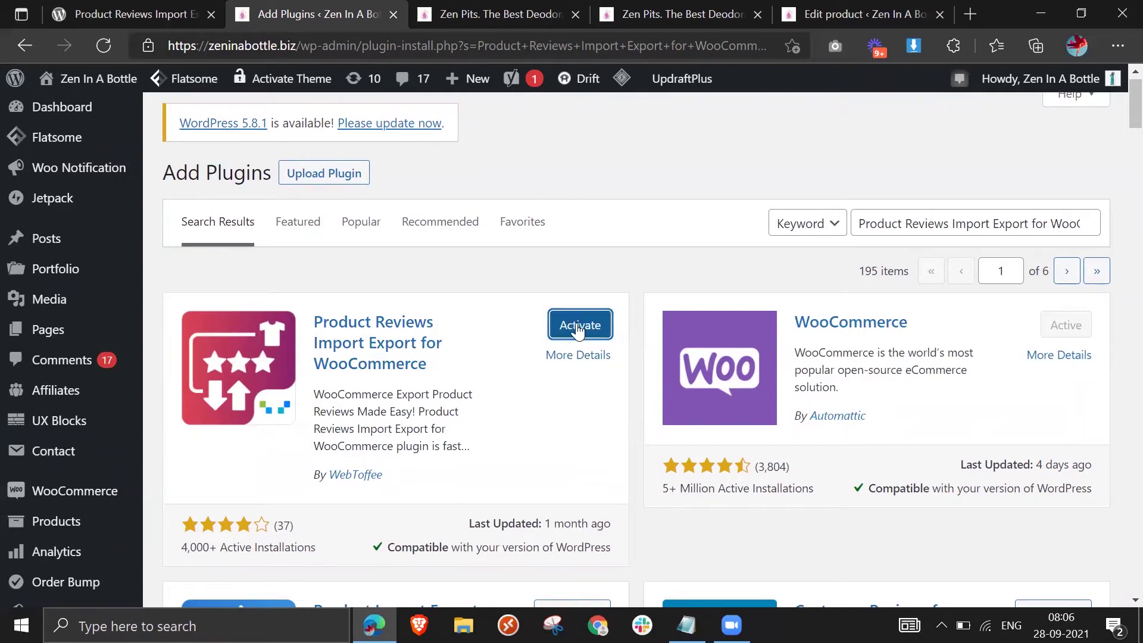
click(586, 328)
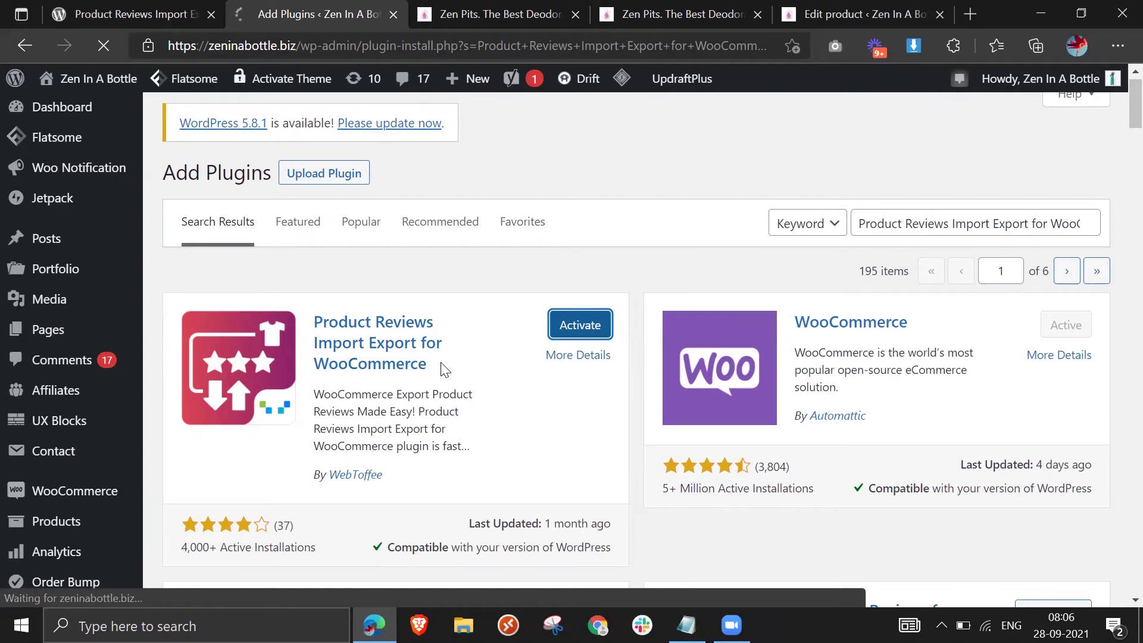
click(505, 13)
scroll(817, 290, down, 1)
scroll(817, 289, down, 1)
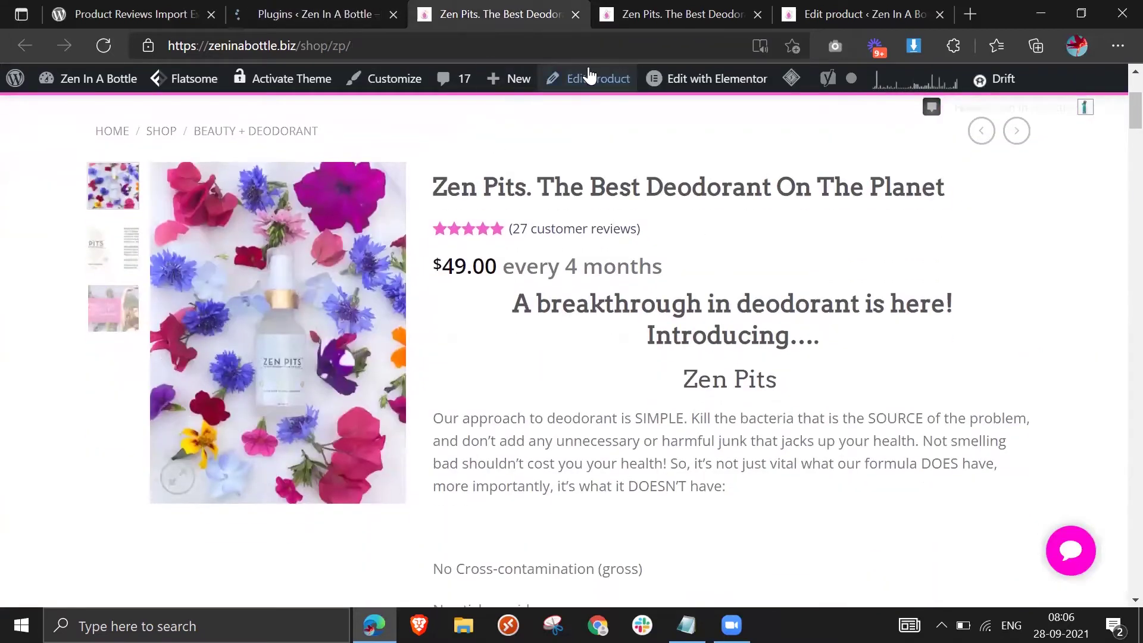
mouse_move(589, 76)
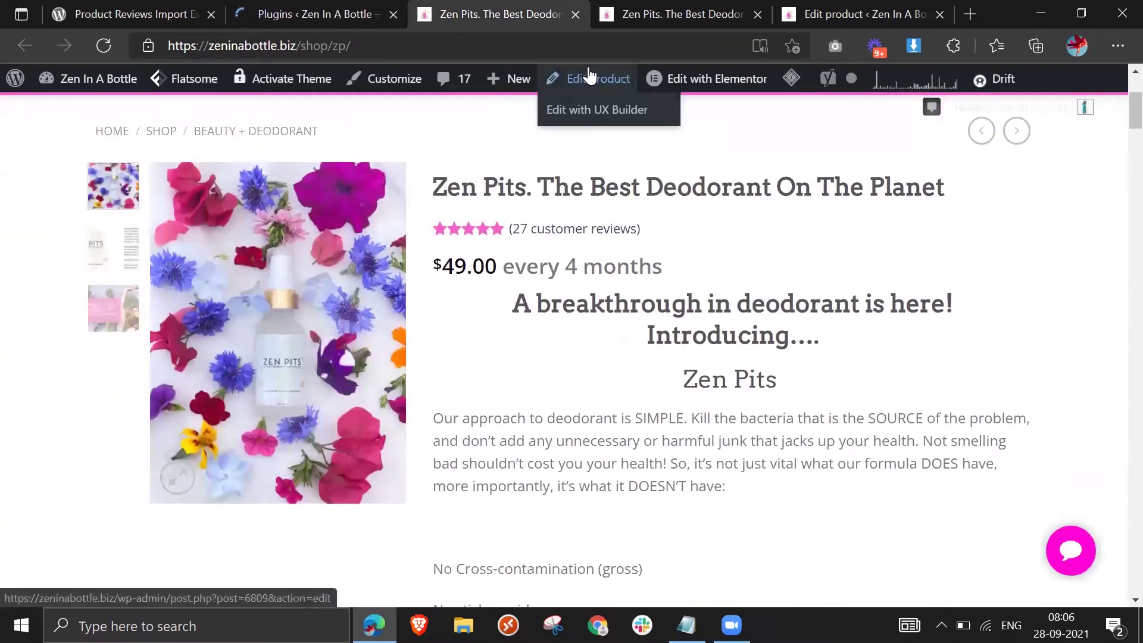
Open WooCommerce's Product Reviews Im-Ex page from the site's admin area.
click(333, 12)
scroll(590, 296, down, 5)
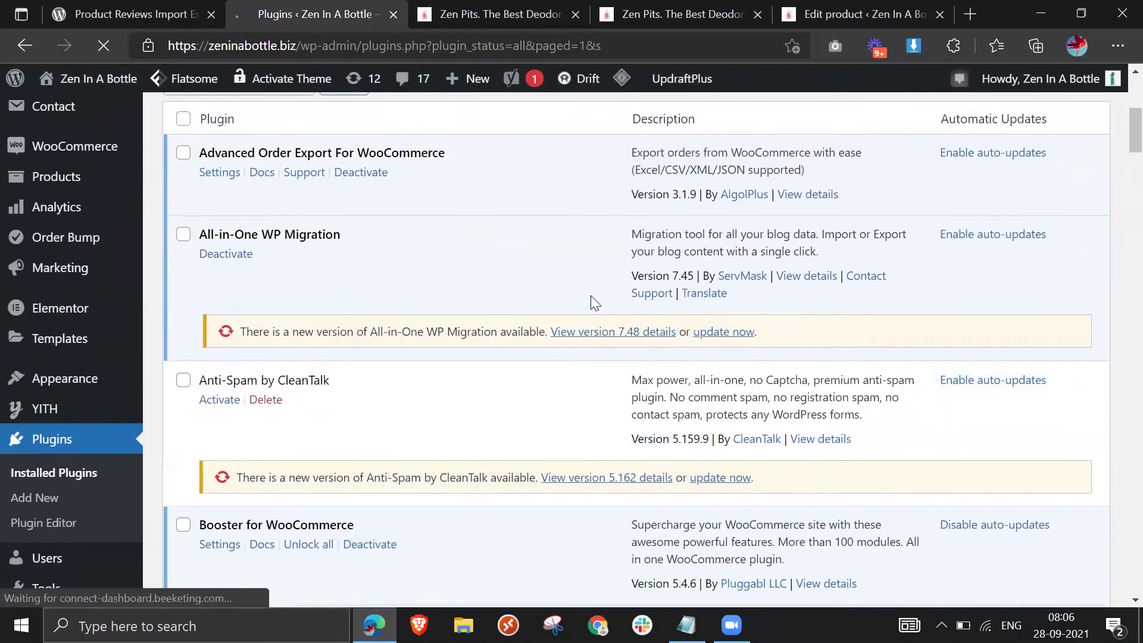
scroll(388, 320, up, 1)
scroll(123, 330, down, 3)
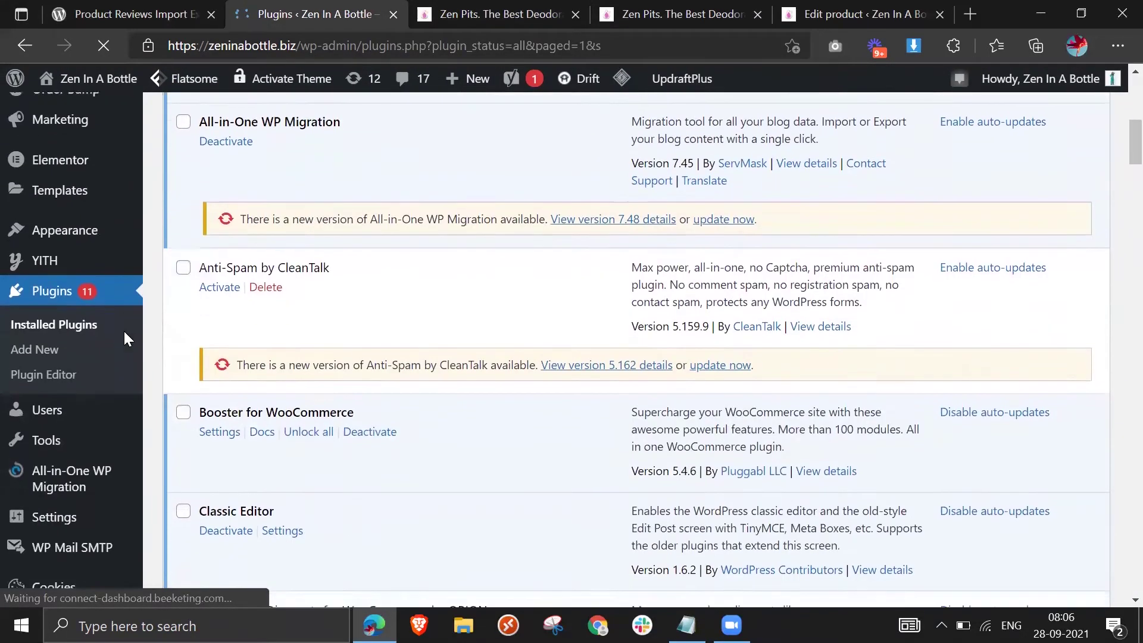
scroll(125, 341, up, 5)
mouse_move(95, 266)
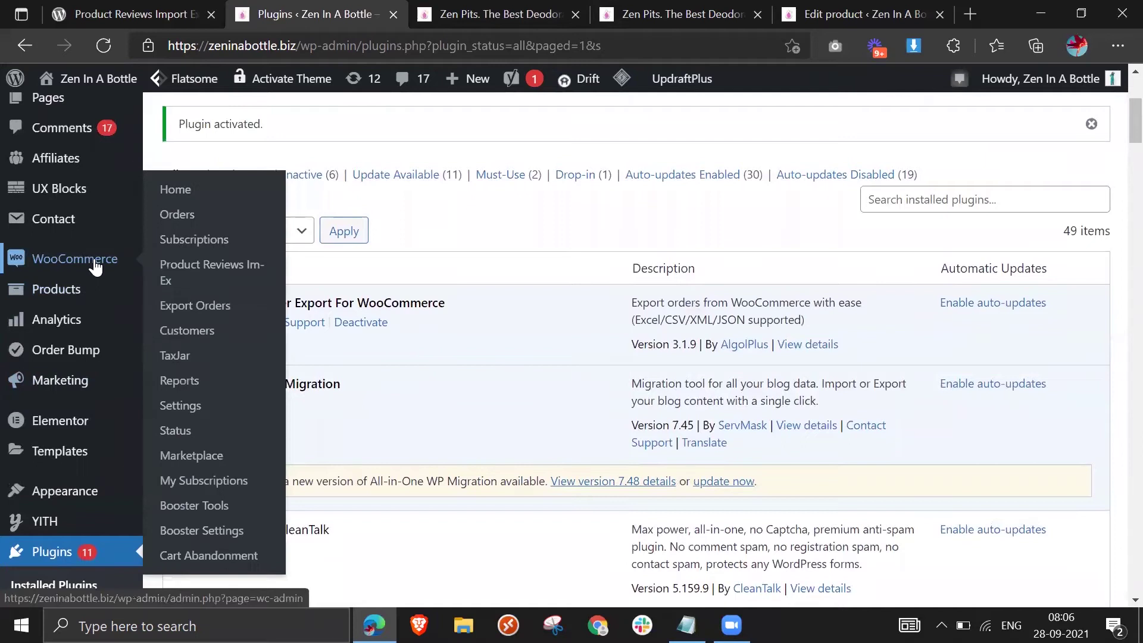
click(208, 273)
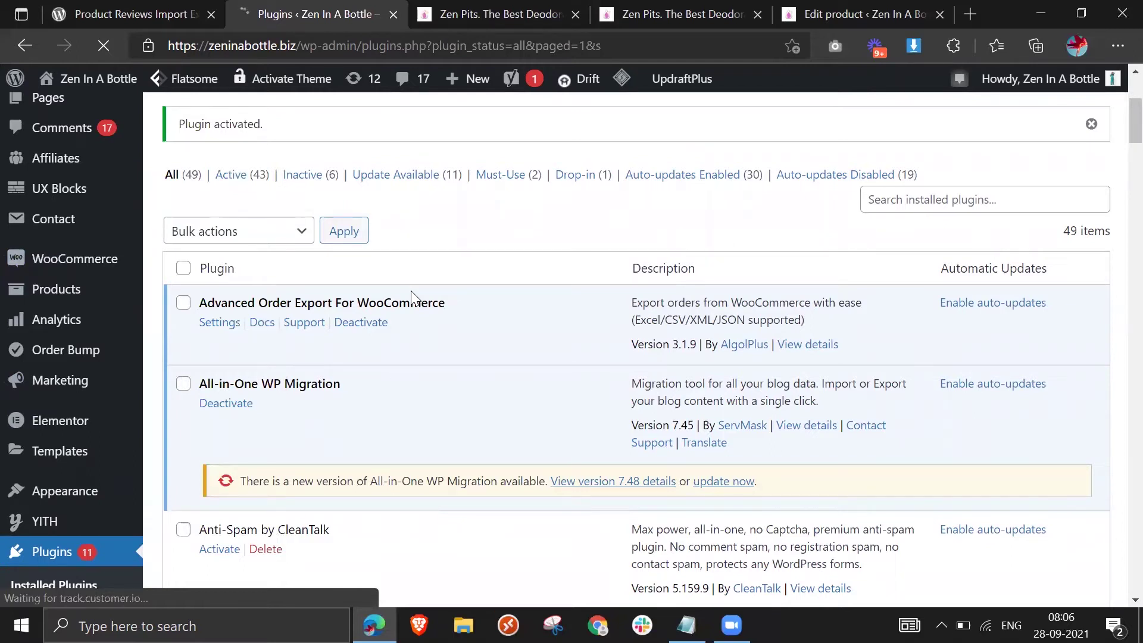
Check the original and new Zen Pits product pages to identify the source and destination of the reviews.
click(632, 11)
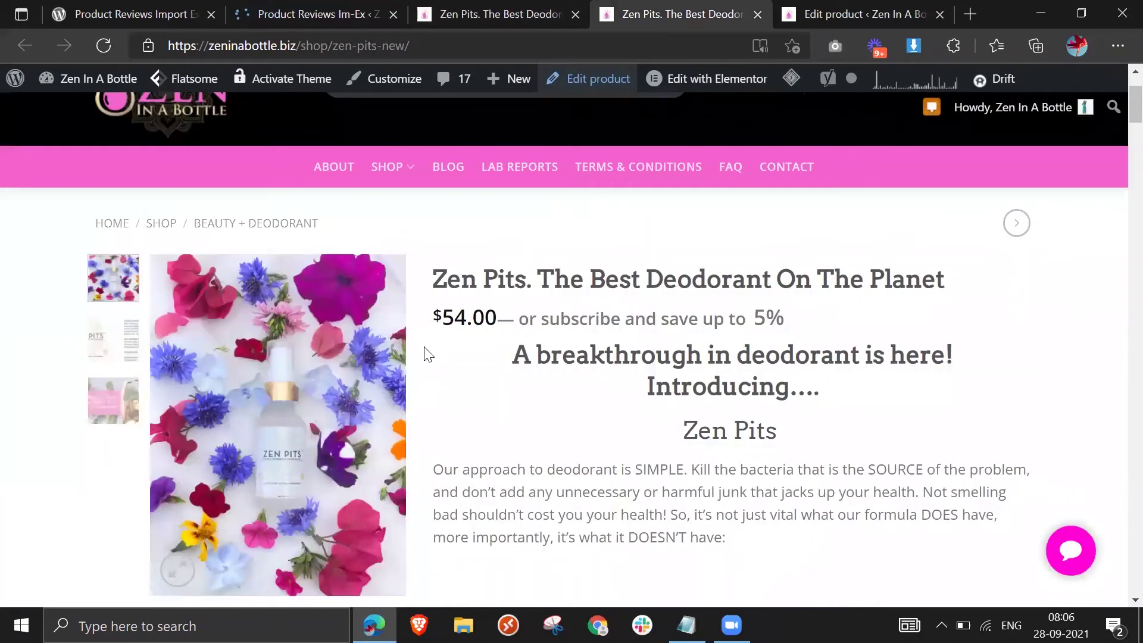
click(525, 10)
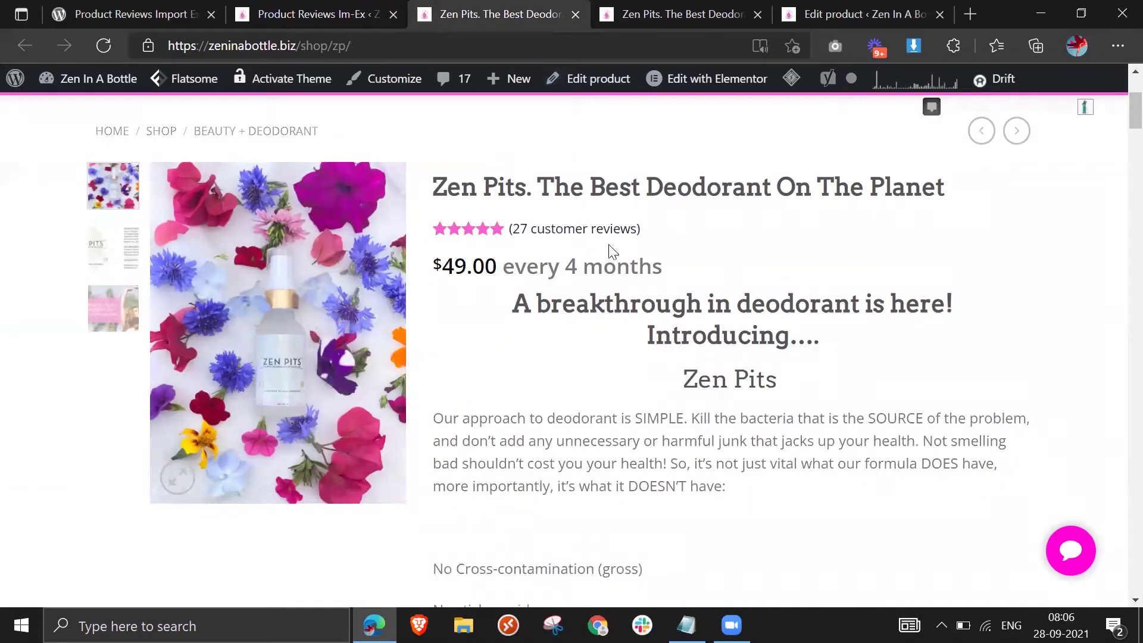
click(686, 7)
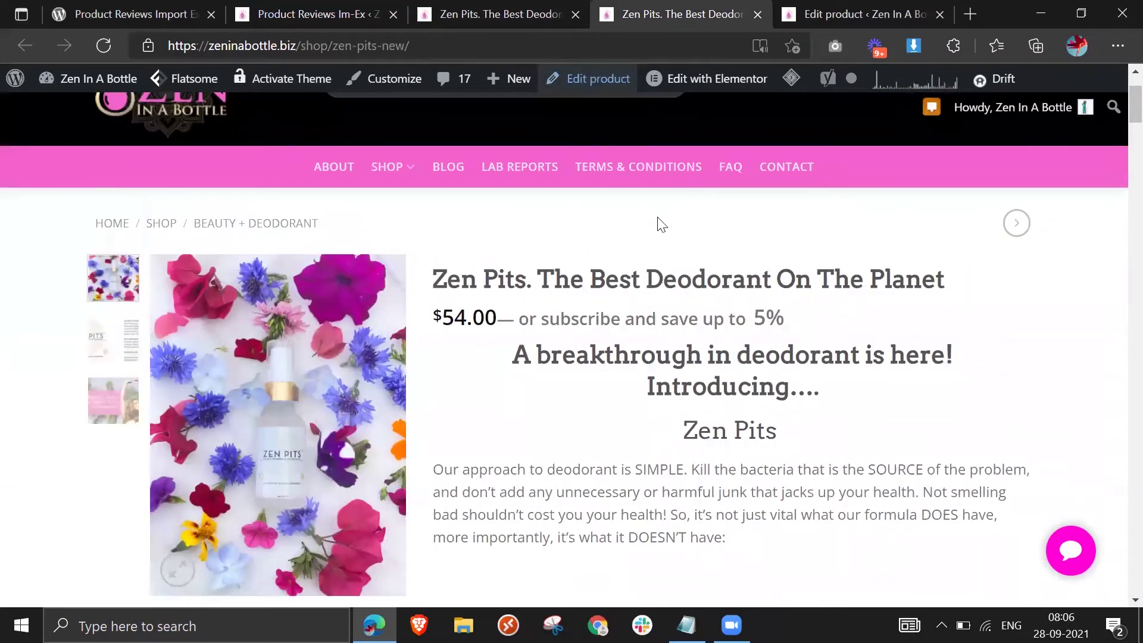
Look over the export product choices and the CSV import options, then return to Product Reviews Export.
click(320, 10)
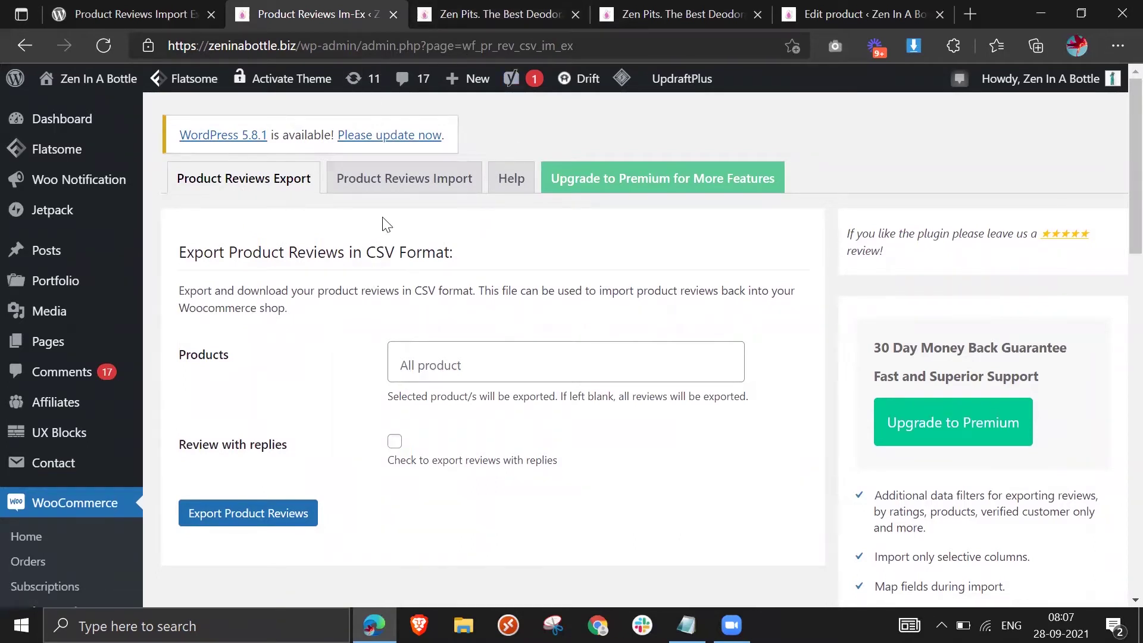
click(442, 375)
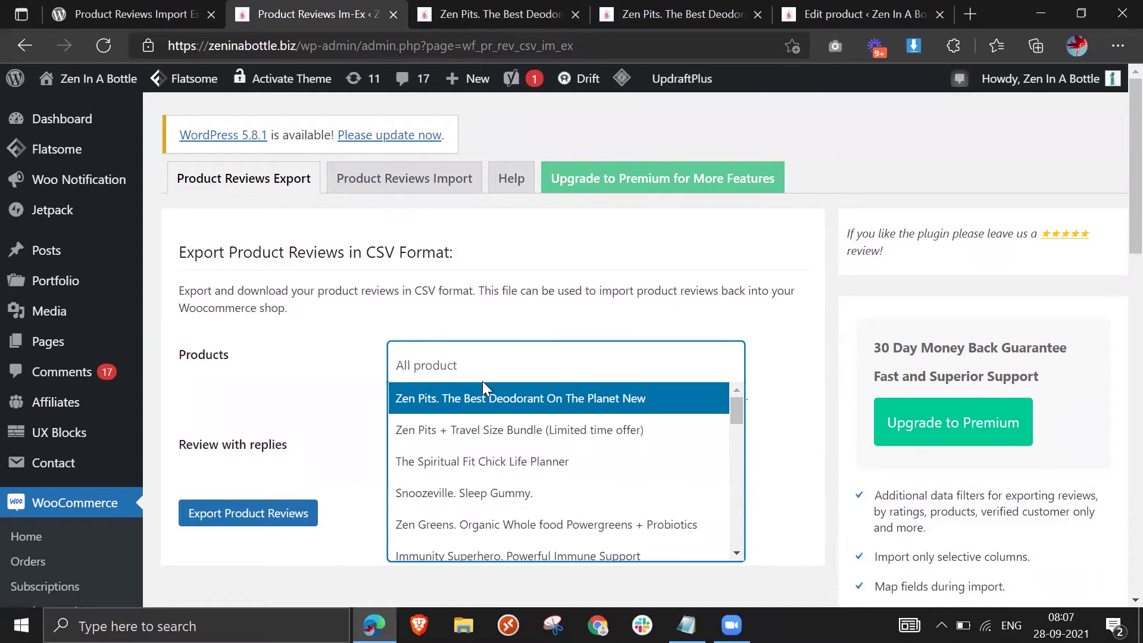
click(390, 187)
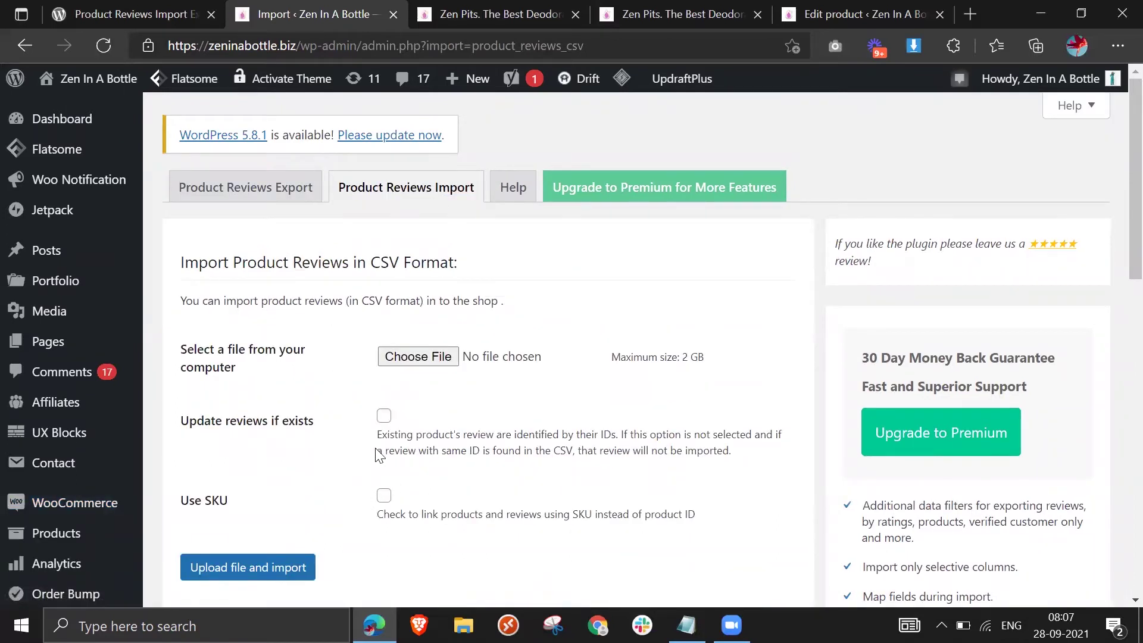
scroll(408, 447, down, 1)
scroll(336, 236, up, 1)
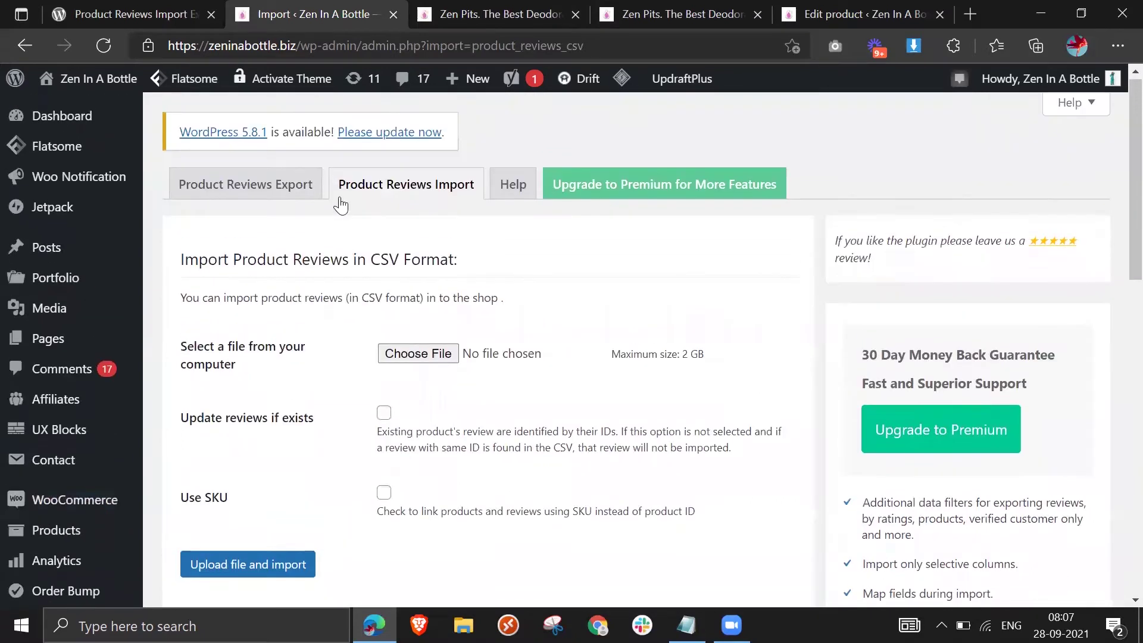
click(312, 201)
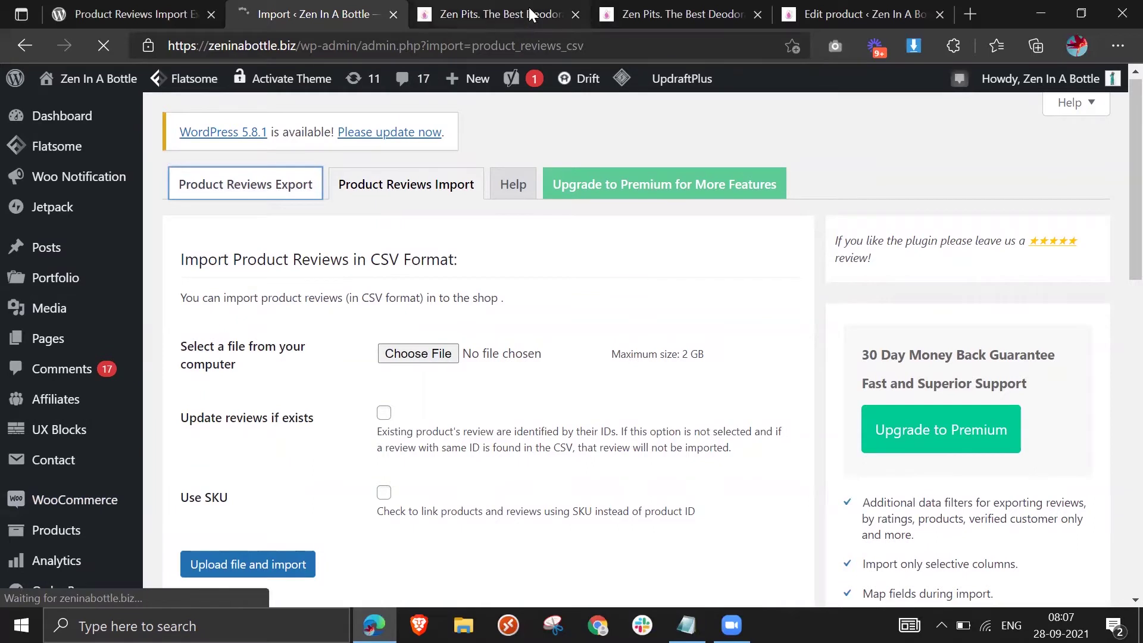
Copy the original product's title and search the export's product filter for "Zen Pits. The Best Deodorant On The Planet".
click(499, 9)
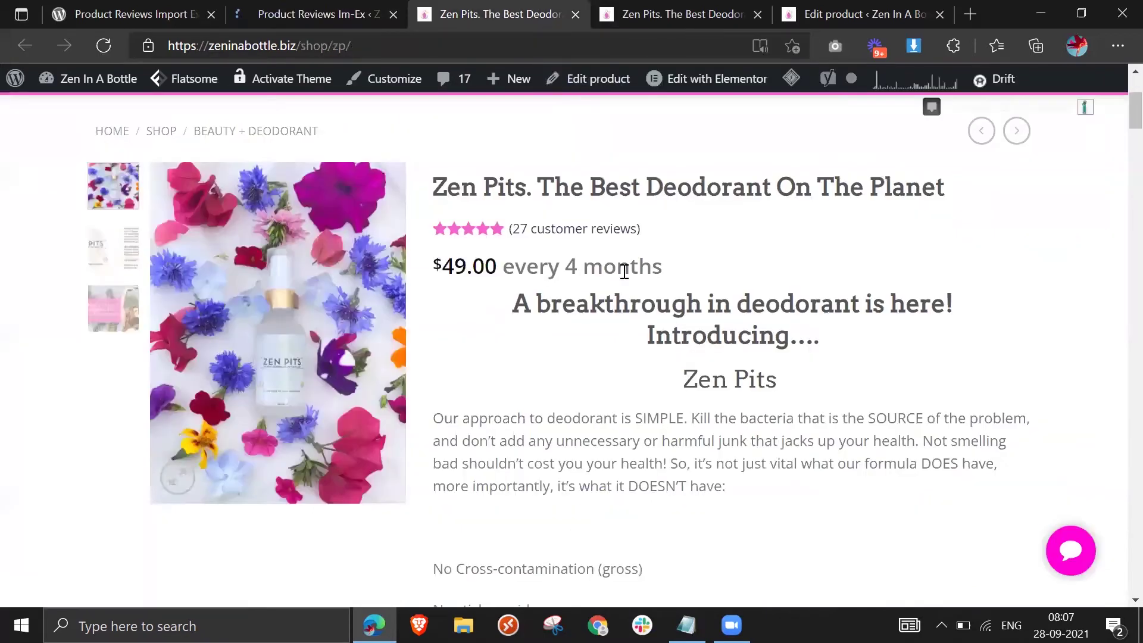
triple_click(681, 186)
right_click(679, 184)
click(732, 206)
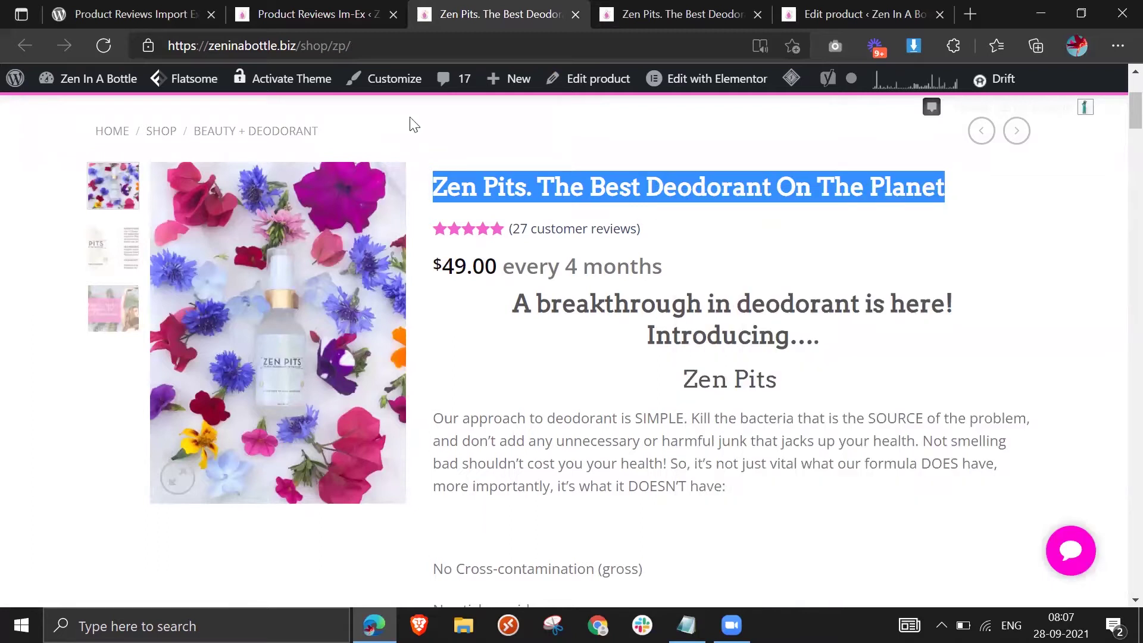
click(308, 13)
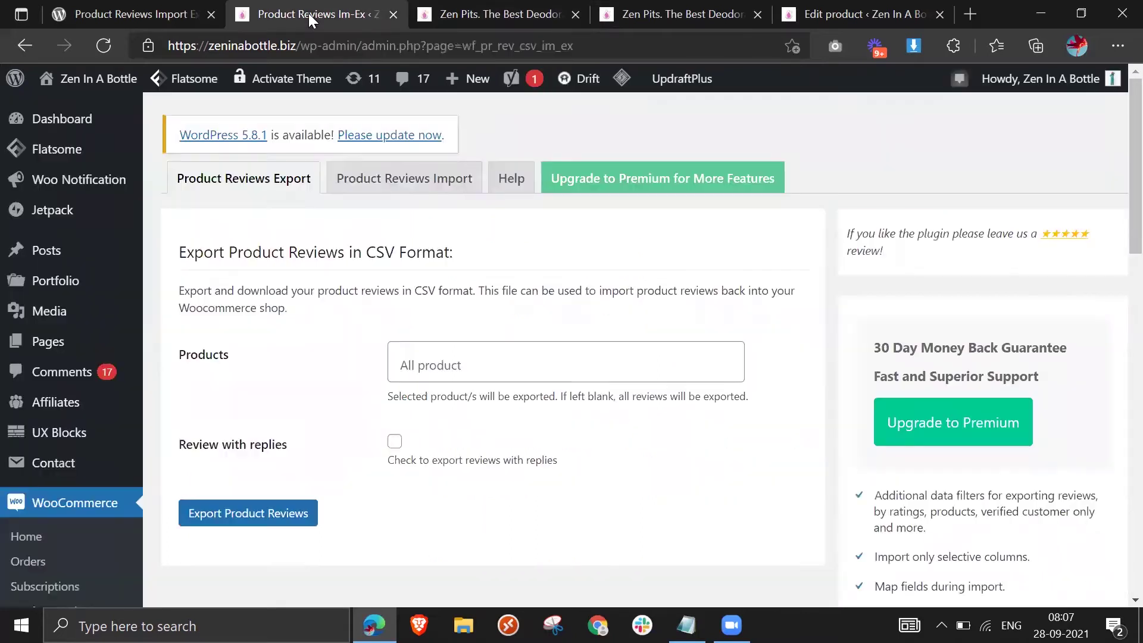
click(412, 364)
key(ctrl+v)
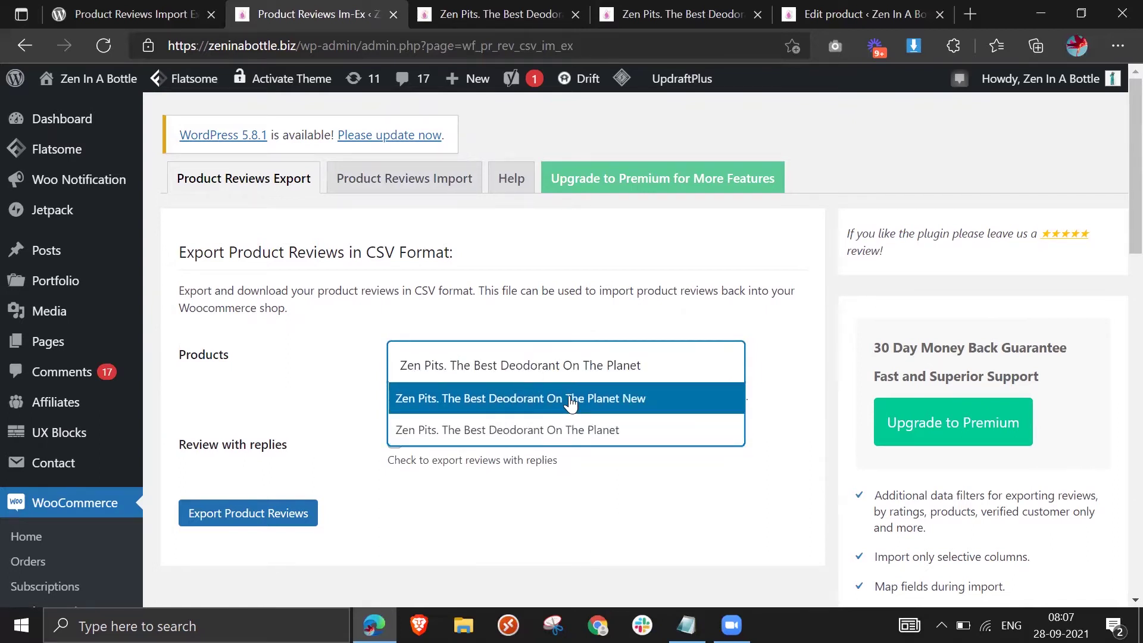
Check the new product page's title by finding the copied text on it and reloading the page.
click(766, 10)
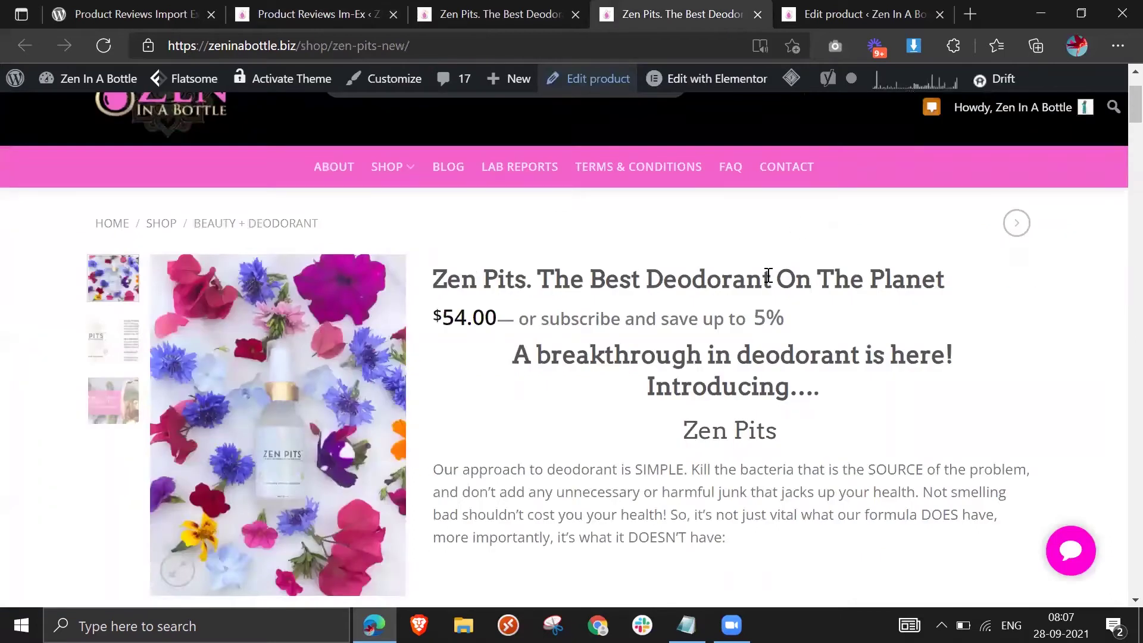
key(ctrl+f)
key(ctrl+v)
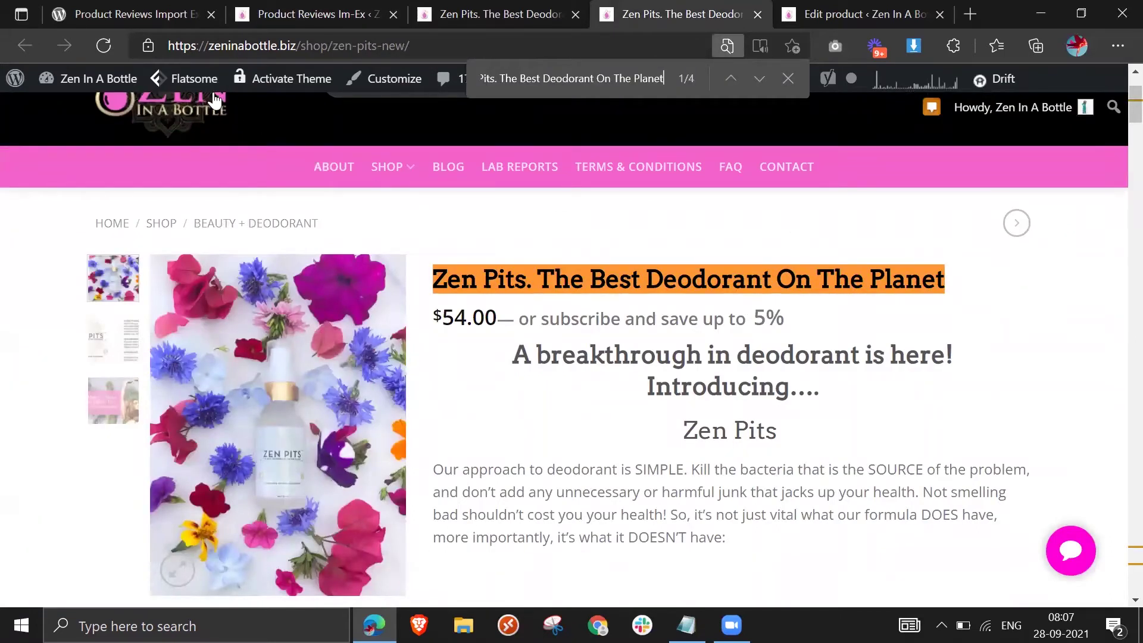
click(106, 43)
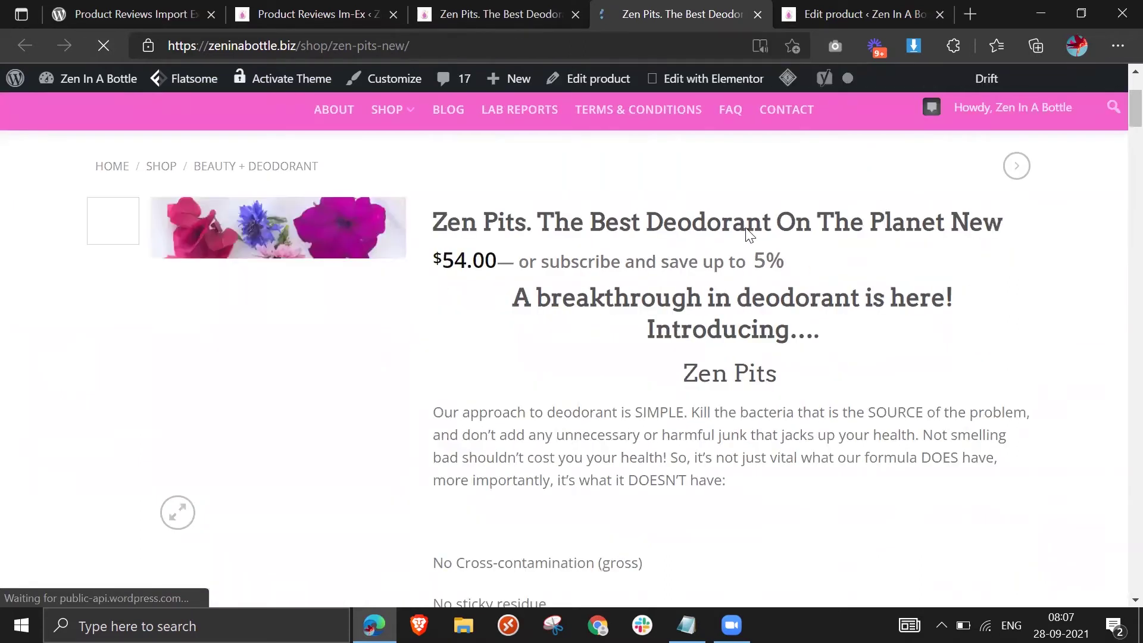
Select "Zen Pits. The Best Deodorant On The Planet" as the product to export and include reviews with replies.
click(309, 14)
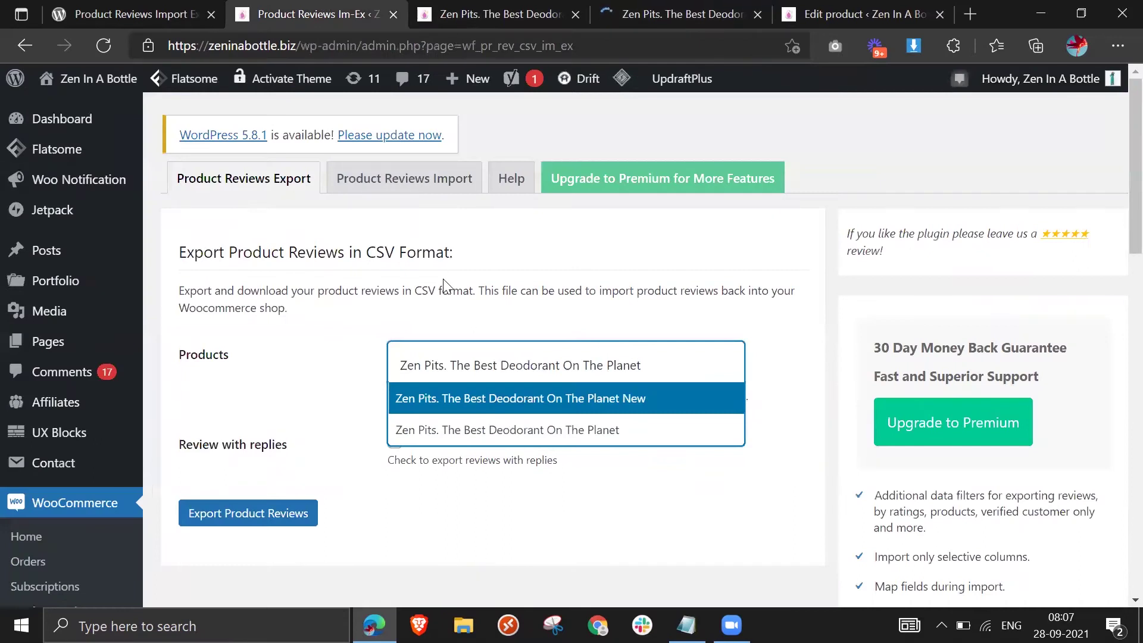
click(549, 430)
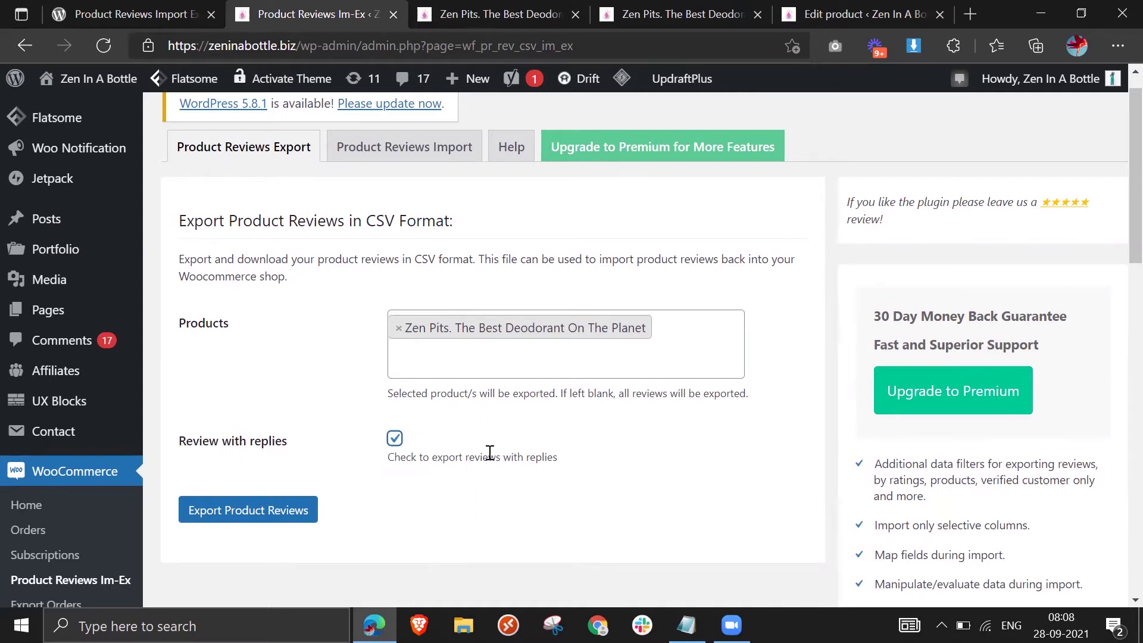
Export the selected product's reviews to CSV, look over the downloaded file's rows in Excel, and close it.
click(258, 523)
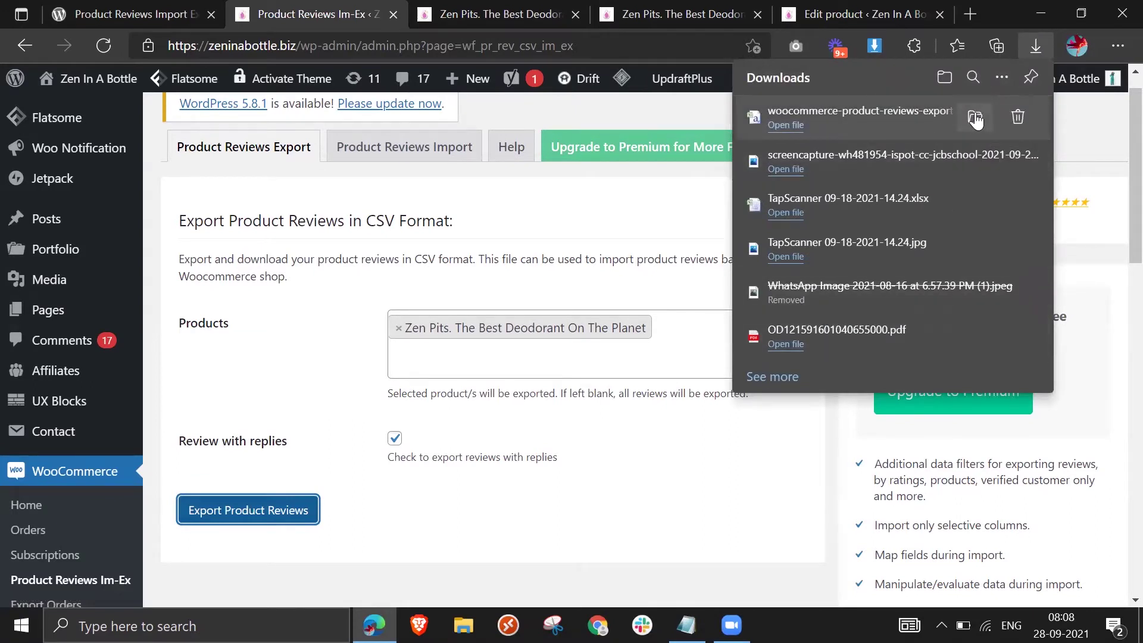
click(882, 119)
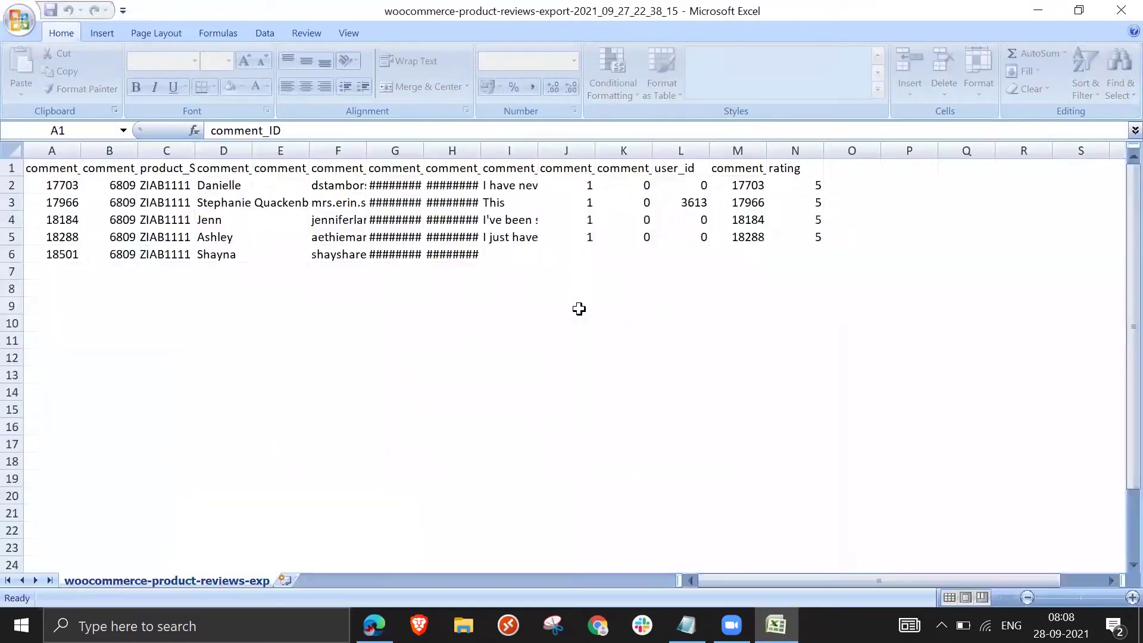
scroll(350, 289, down, 3)
scroll(349, 290, down, 1)
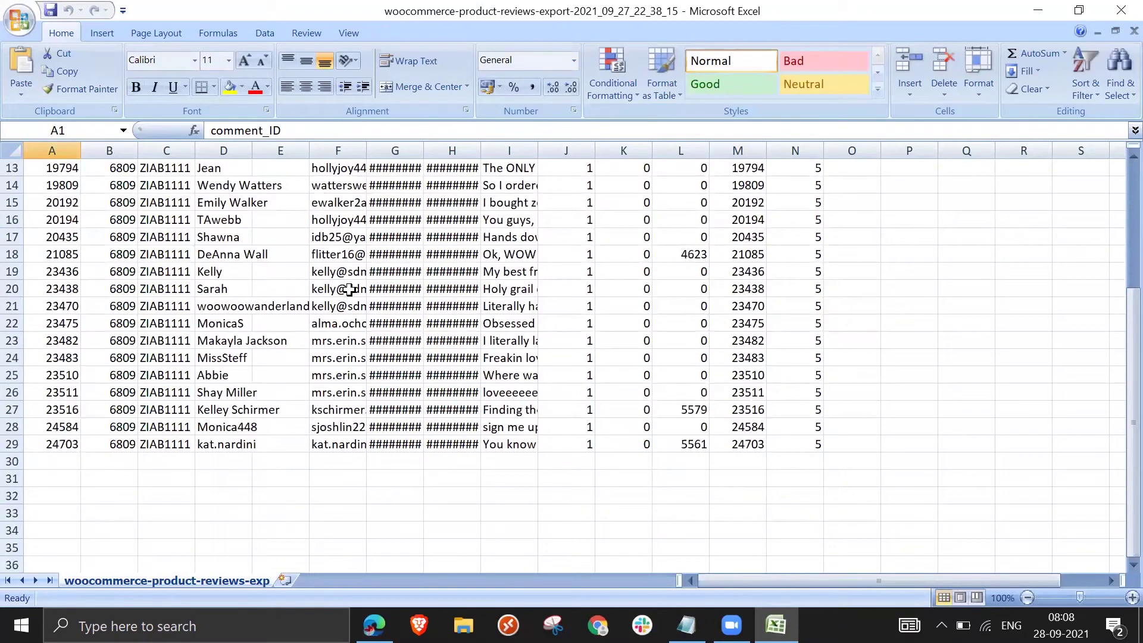
scroll(349, 289, up, 4)
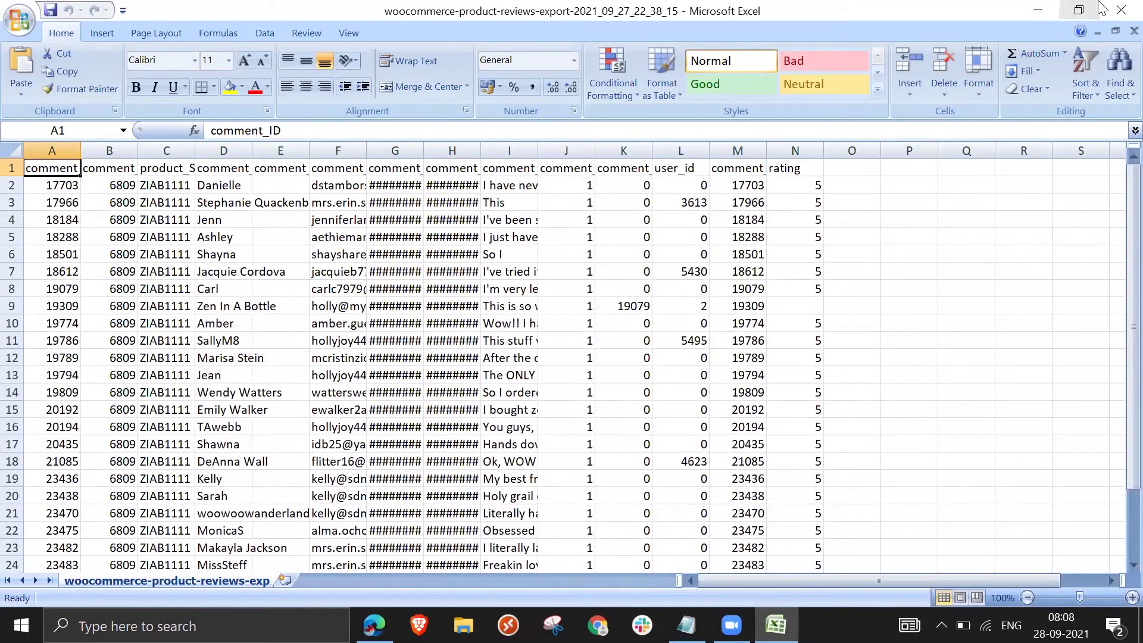
click(1121, 10)
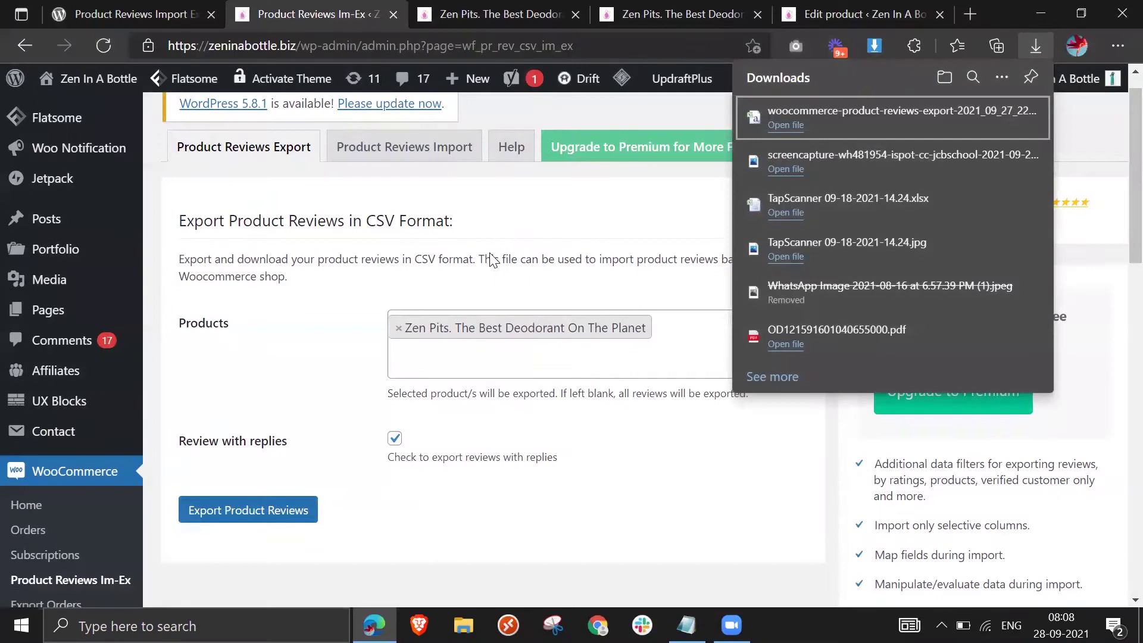
Open Product Reviews Import, and reopen the exported reviews CSV from the Downloads folder in Excel.
click(452, 226)
click(405, 149)
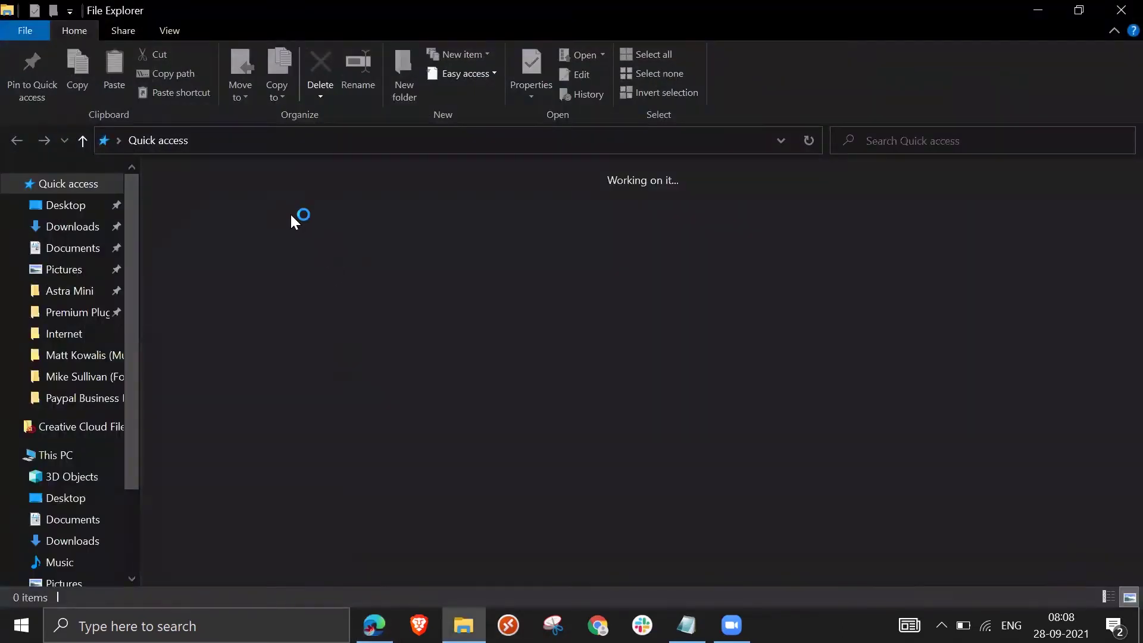
click(90, 226)
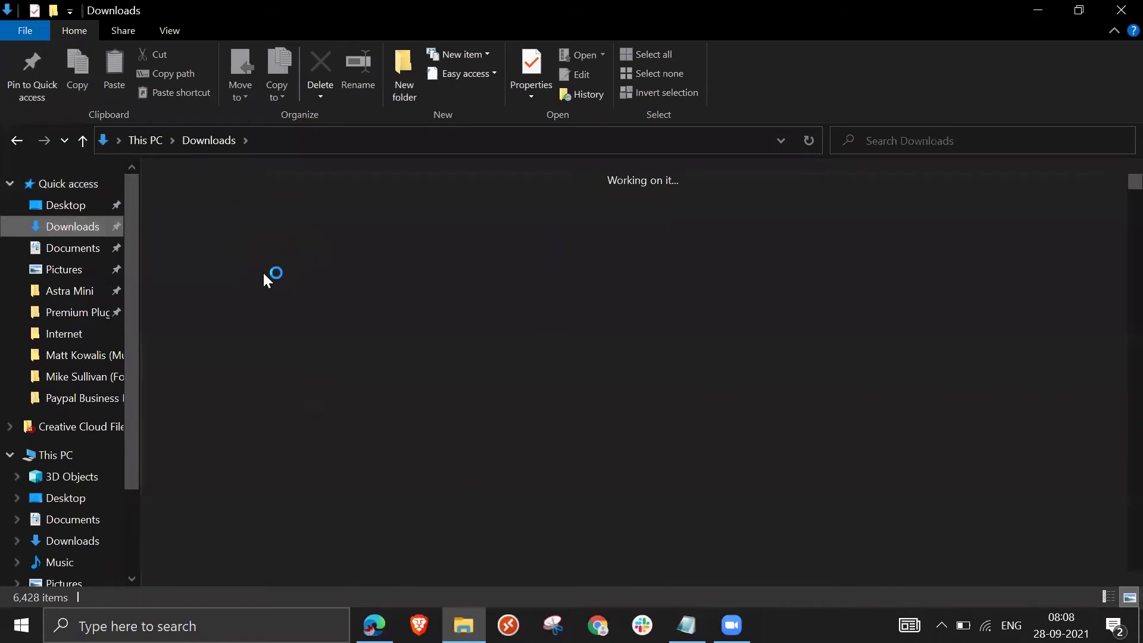
double_click(206, 242)
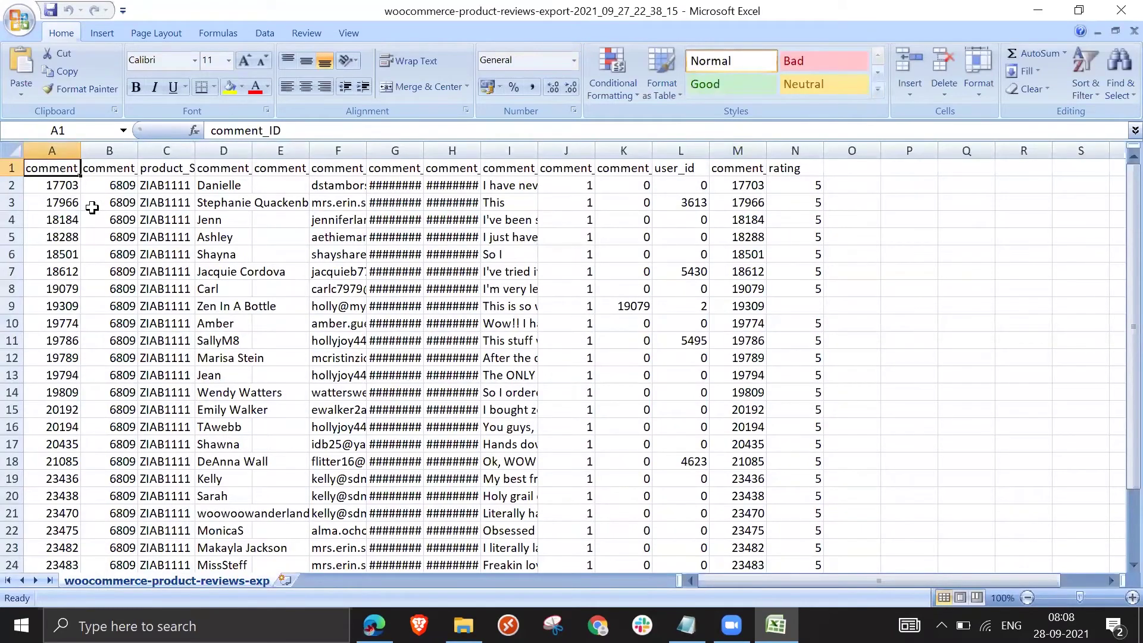
Fit the product_SKU column's width to its contents and inspect the first review's email and SKU cells.
double_click(193, 146)
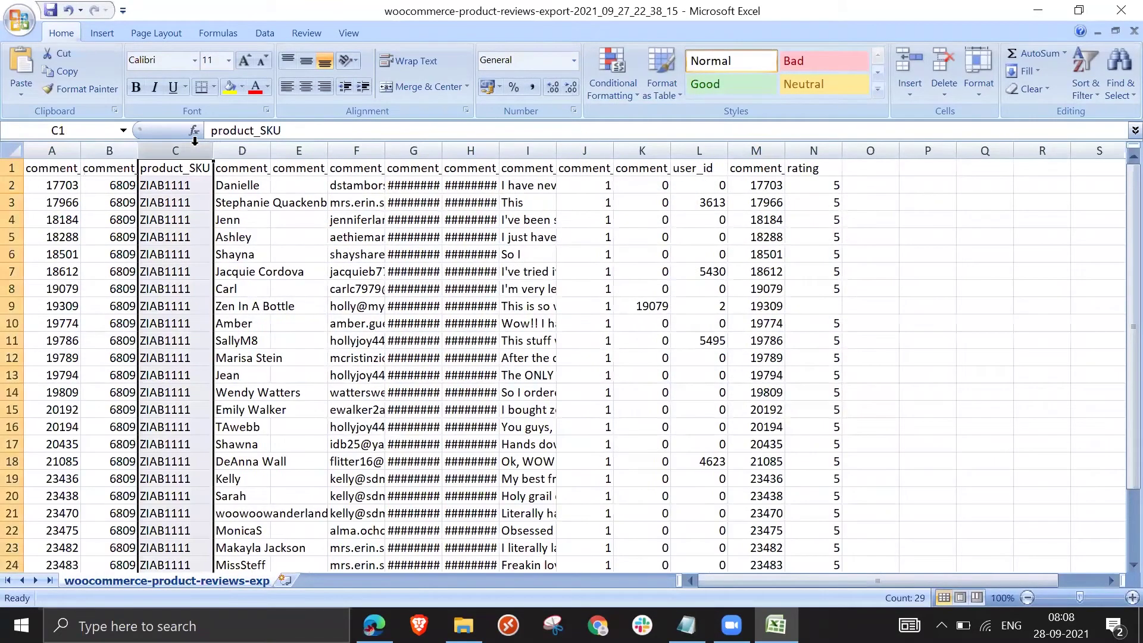
click(334, 187)
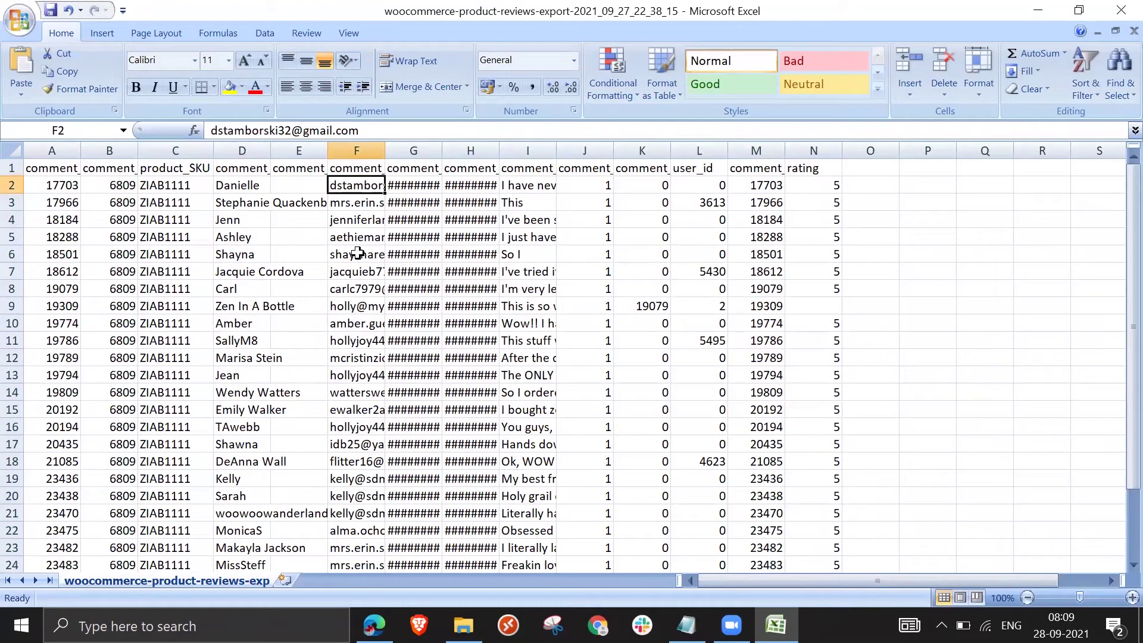
click(181, 193)
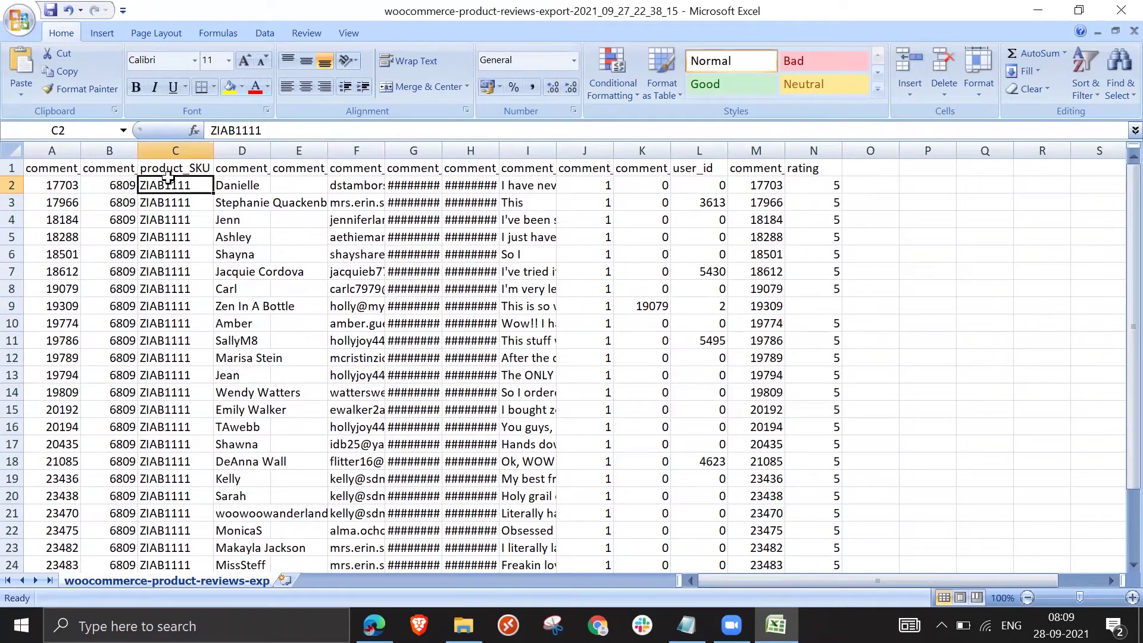
Switch back to the browser and open the new Zen Pits product's edit page in a separate tab.
key(alt+Tab)
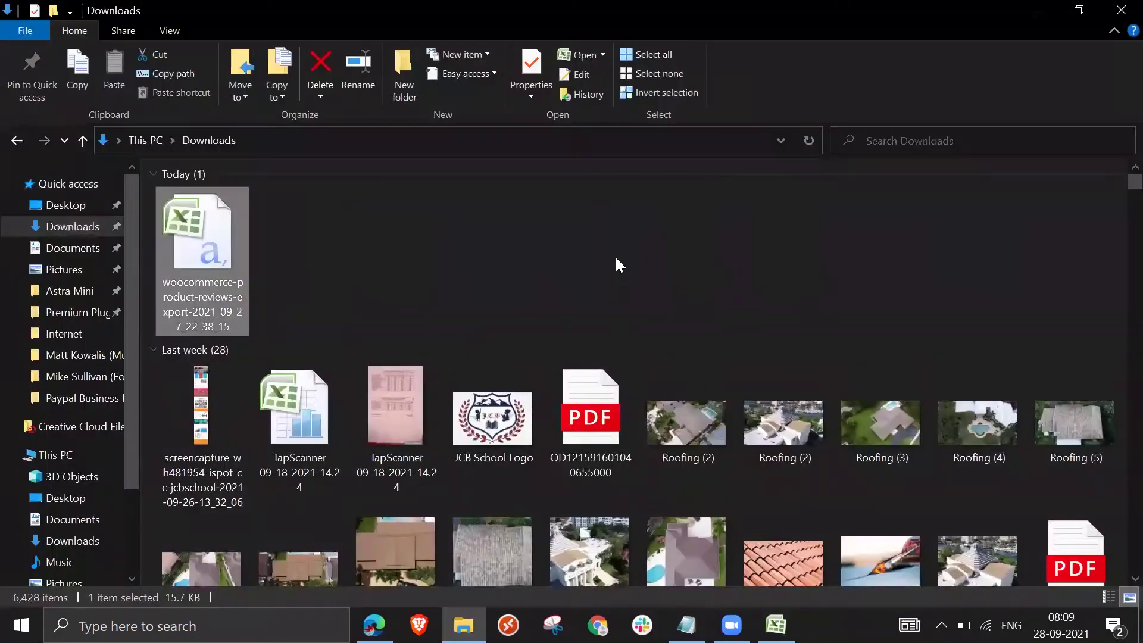
key(alt+Tab)
key(alt+Tab)
key(alt+Tab)
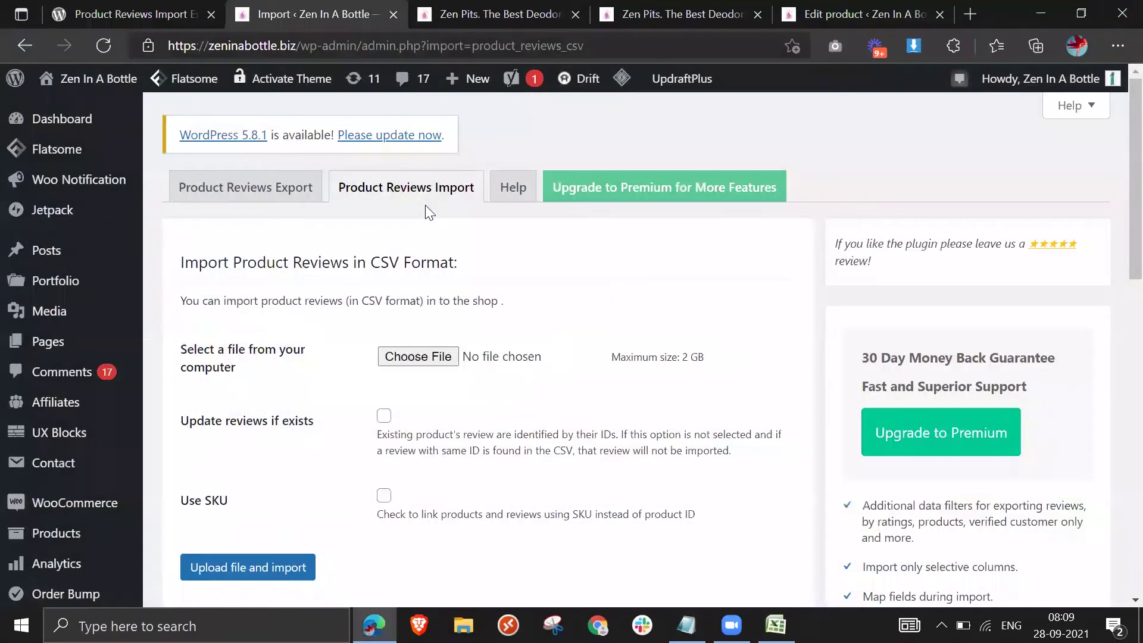
click(554, 21)
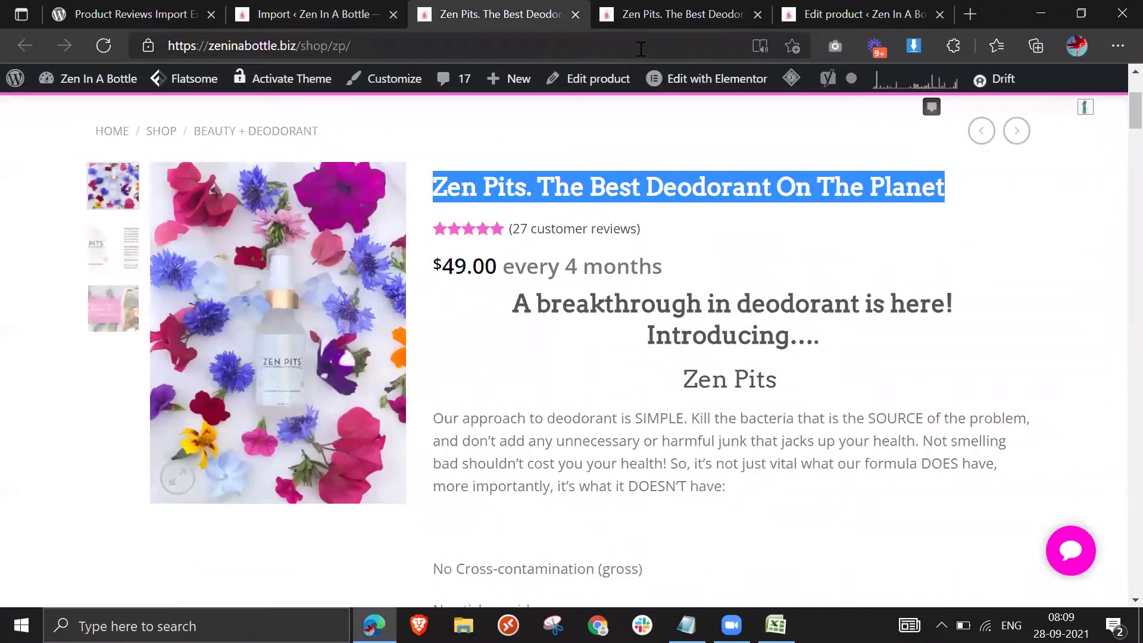
click(642, 13)
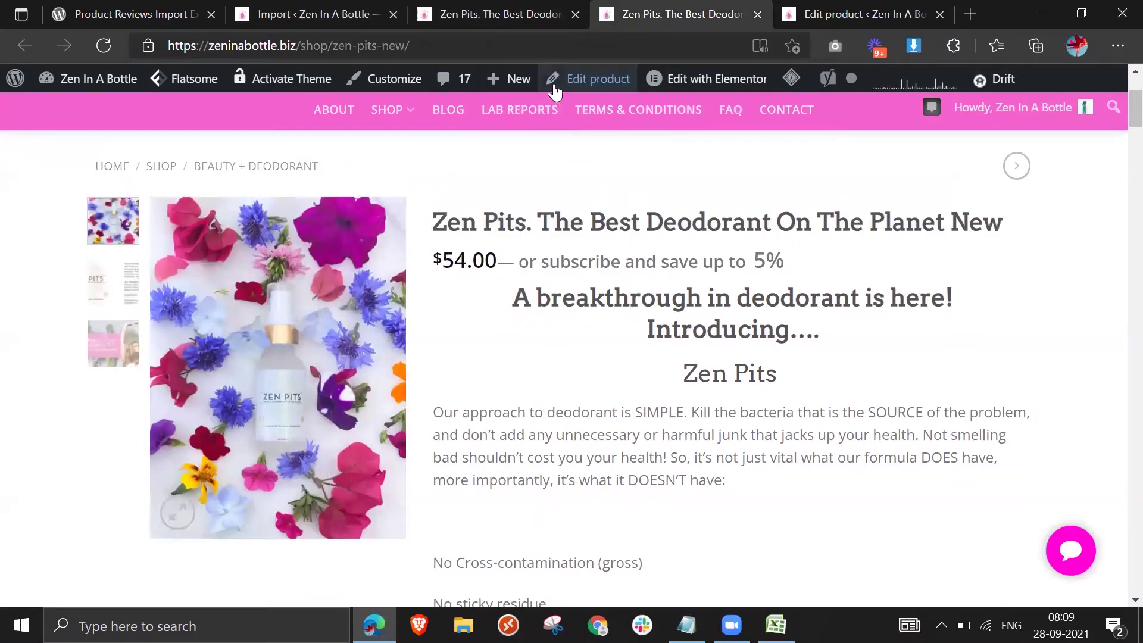
middle_click(586, 80)
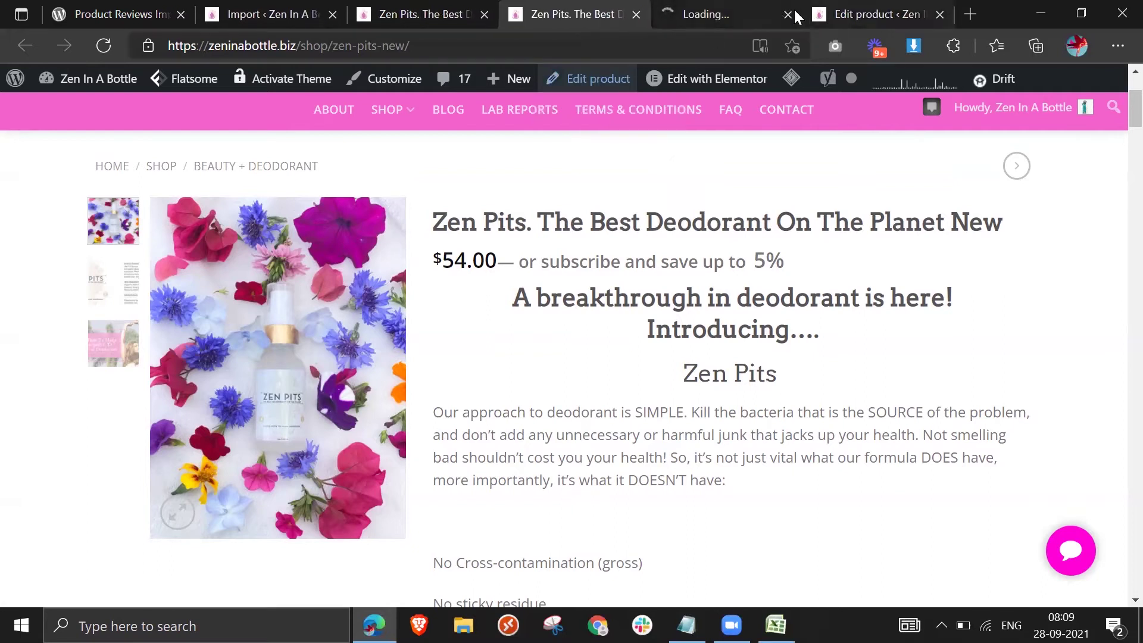
click(732, 7)
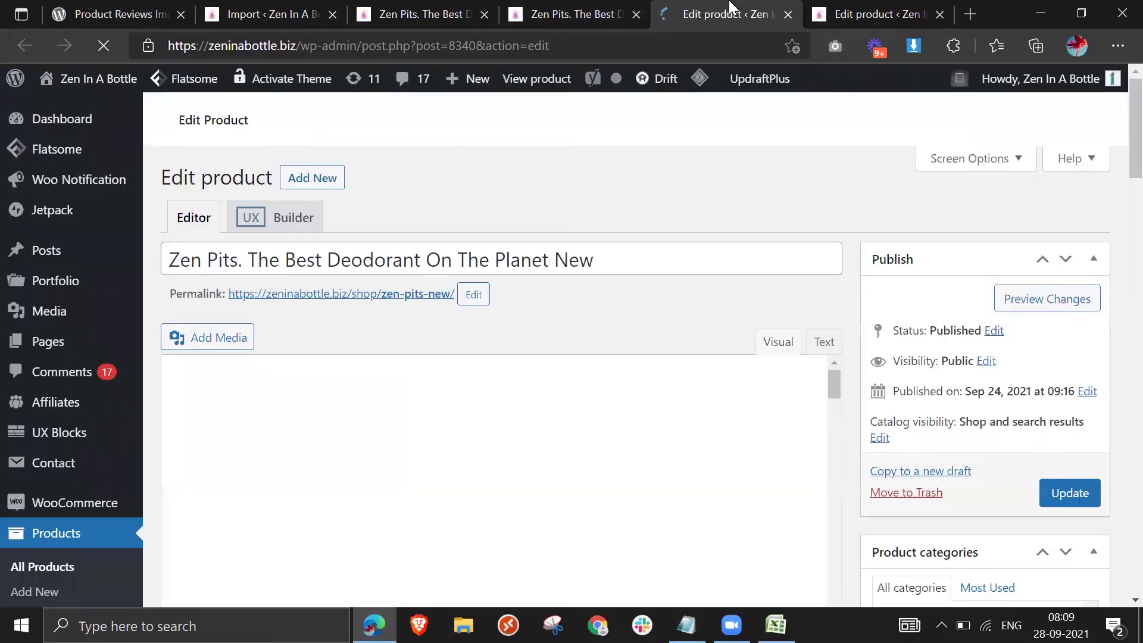
Read the import options for updating existing reviews and using SKU, and compare them with the CSV's product_SKU column.
click(268, 14)
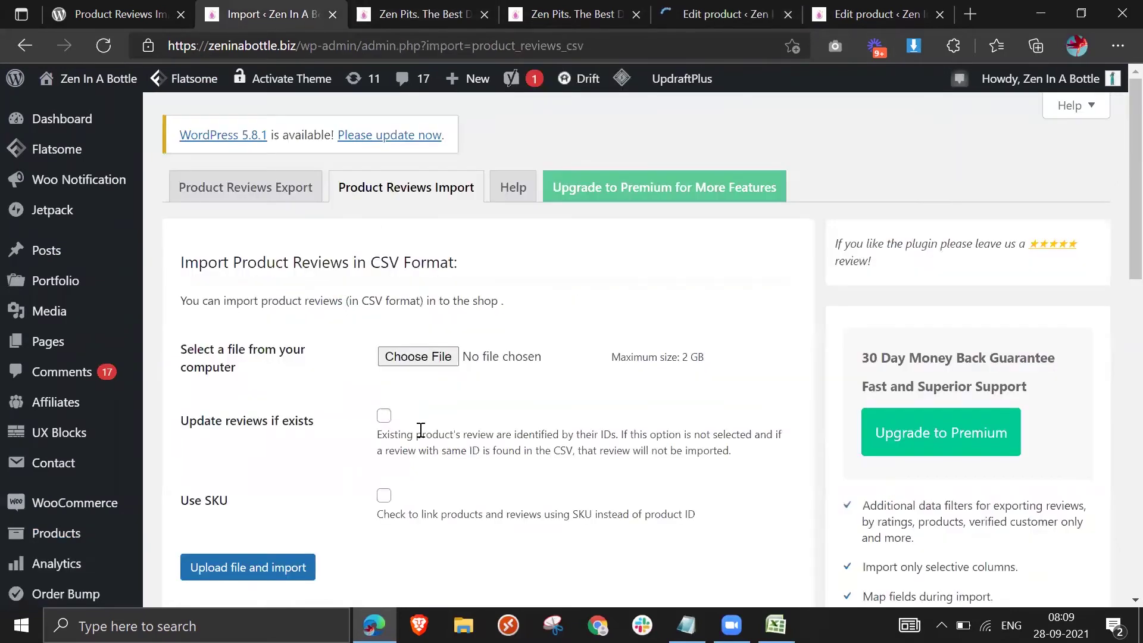
scroll(419, 435, down, 2)
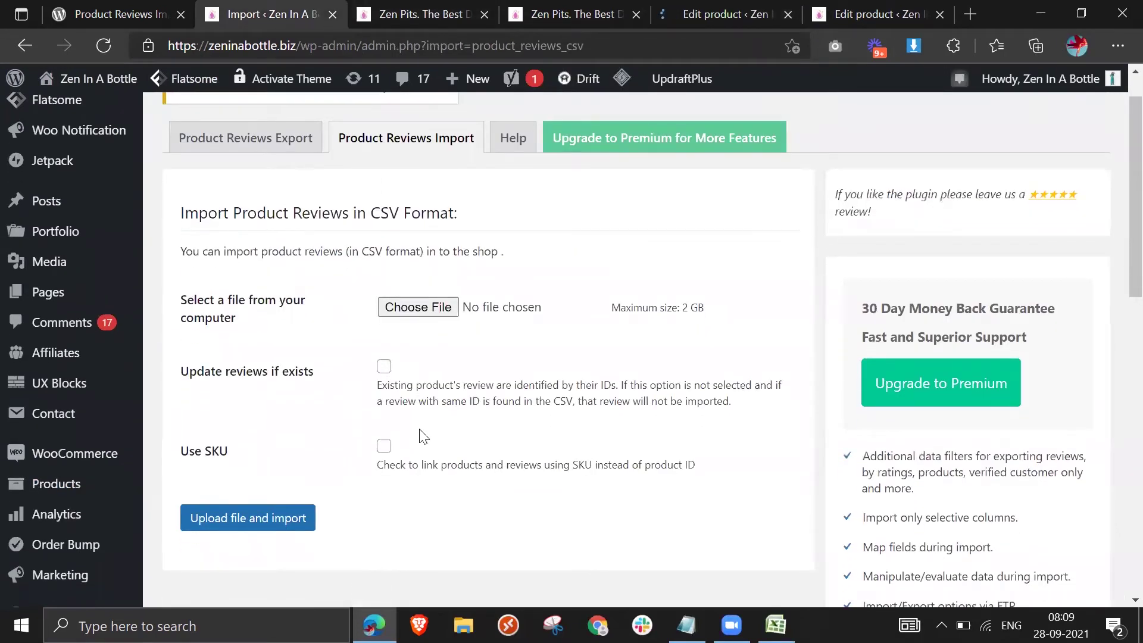
scroll(422, 437, down, 1)
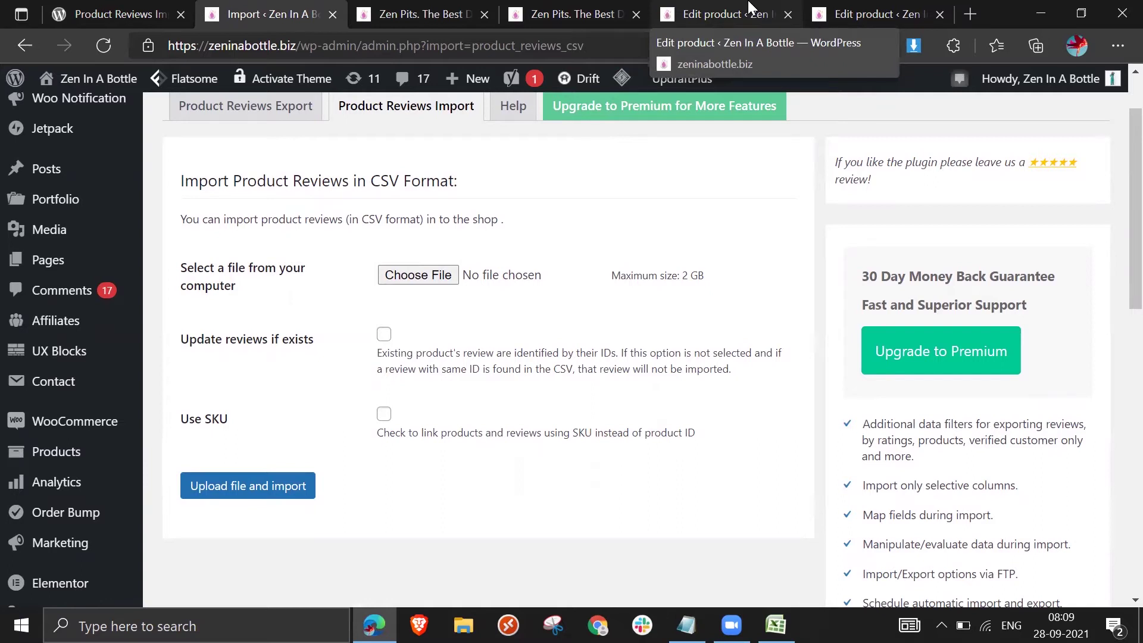
key(alt+Tab)
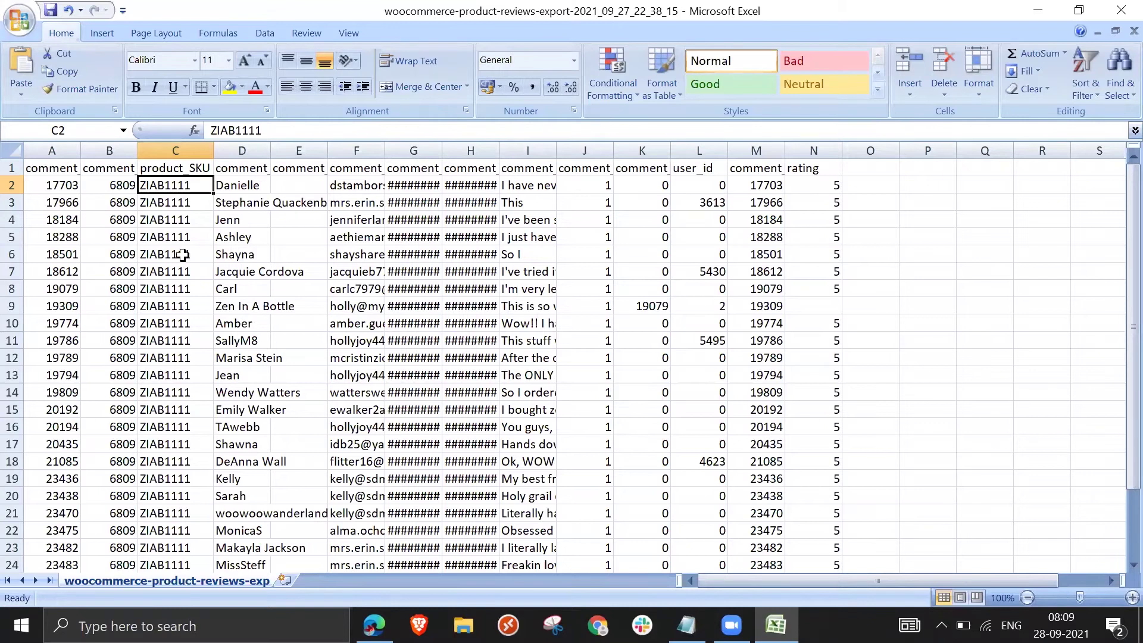
scroll(125, 272, down, 5)
scroll(125, 271, up, 5)
key(alt+Tab)
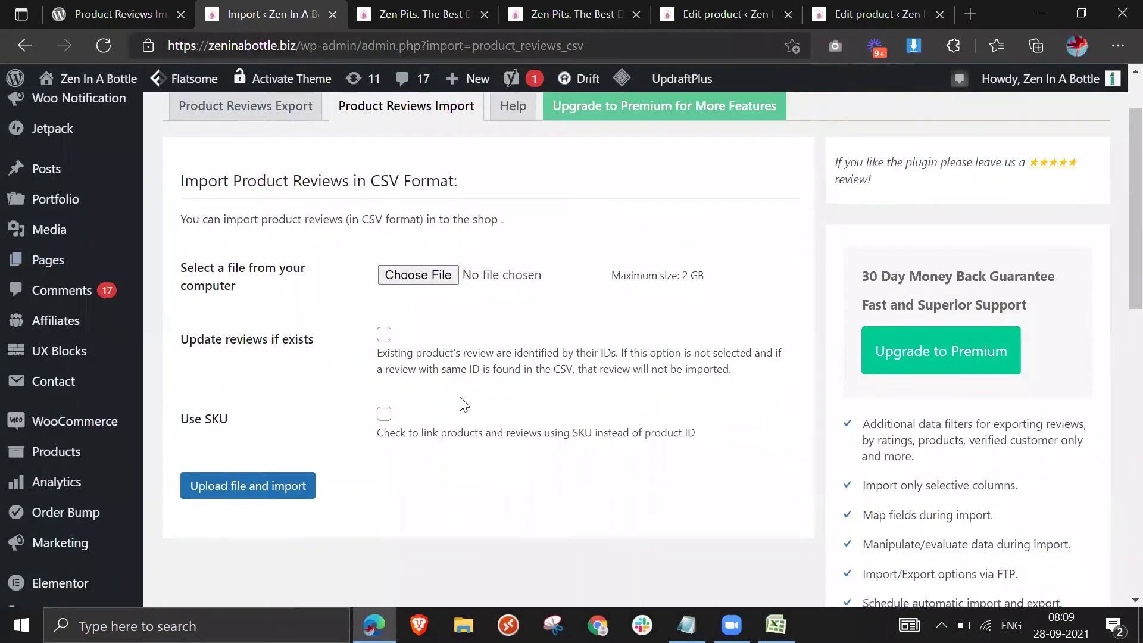
Look through the new product's Product data sections for its SKU setting.
click(792, 7)
scroll(509, 319, down, 4)
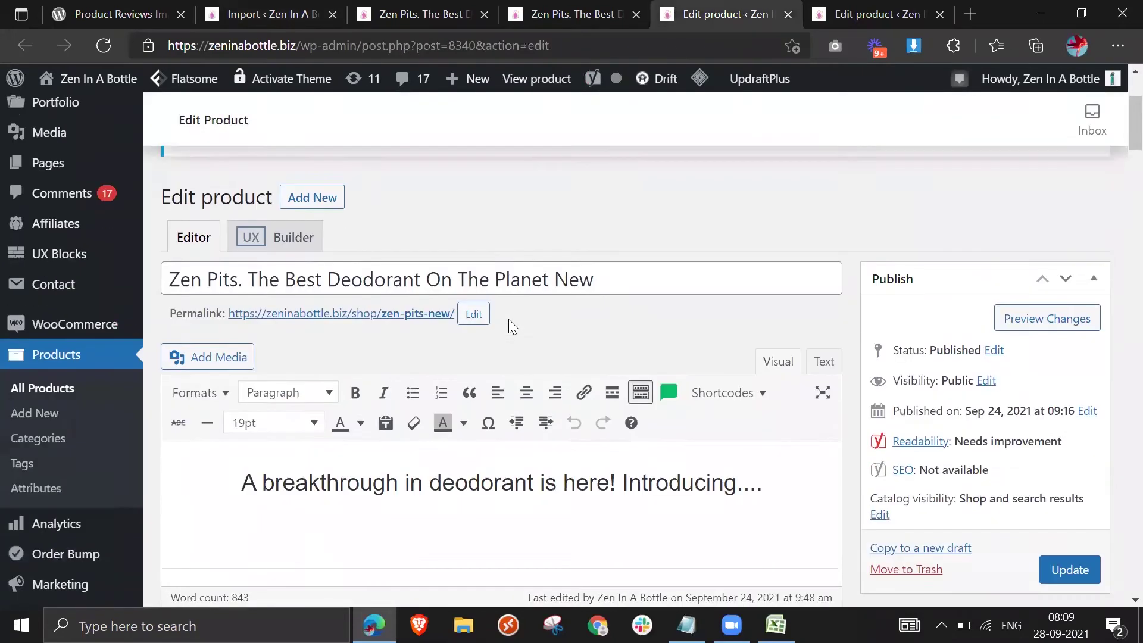
scroll(508, 319, down, 20)
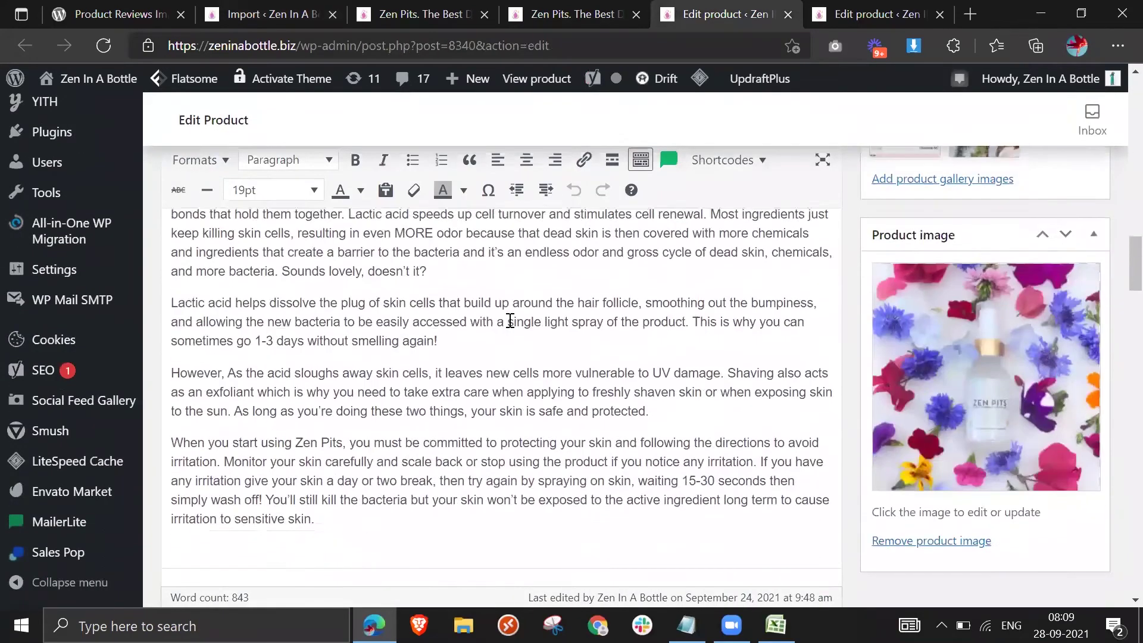
scroll(510, 320, down, 15)
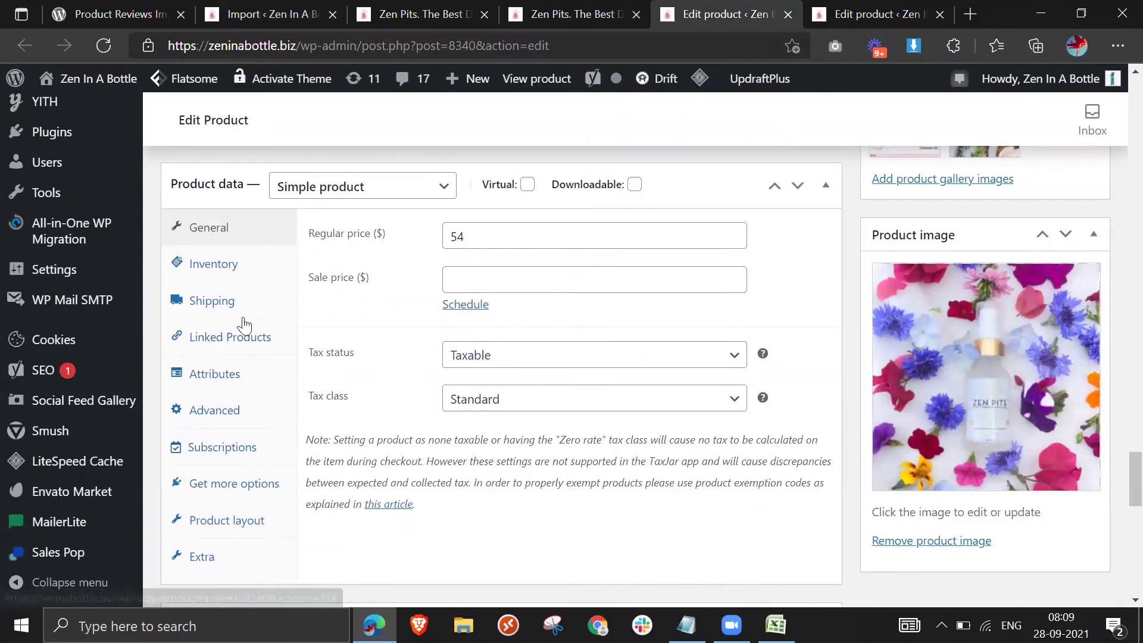
click(185, 275)
click(237, 297)
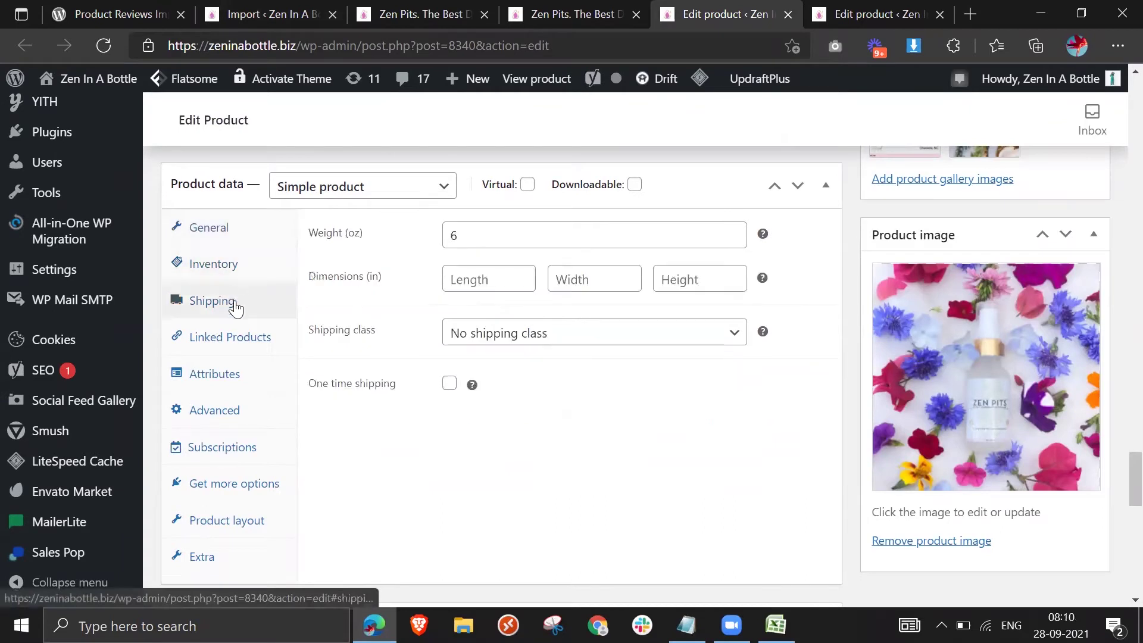
click(235, 341)
click(237, 377)
scroll(220, 372, down, 1)
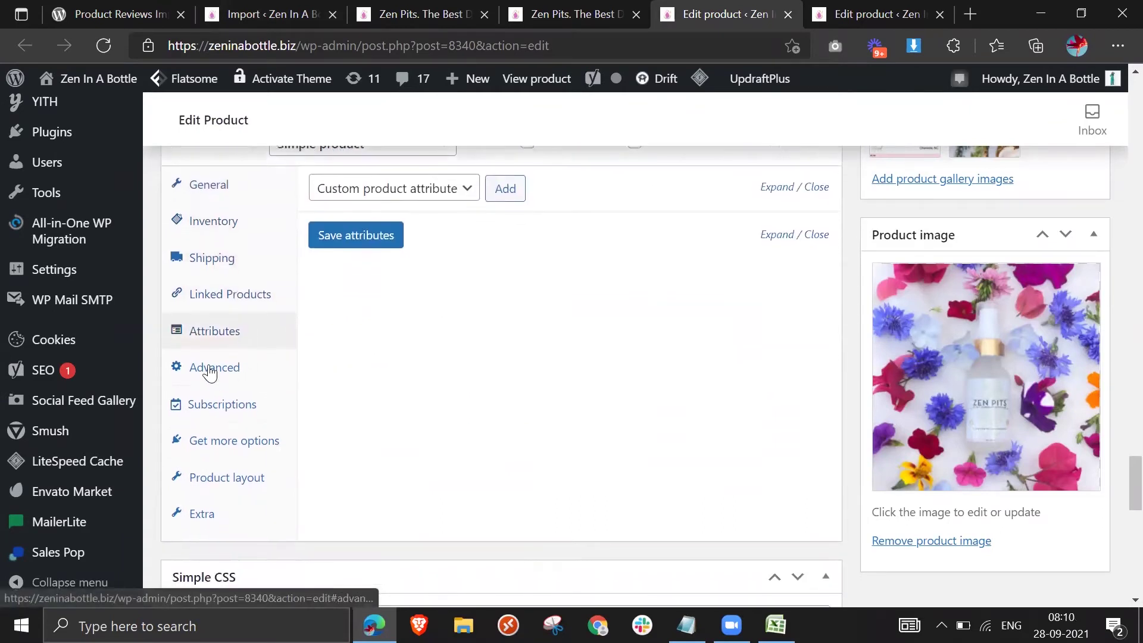
click(210, 369)
scroll(222, 436, up, 3)
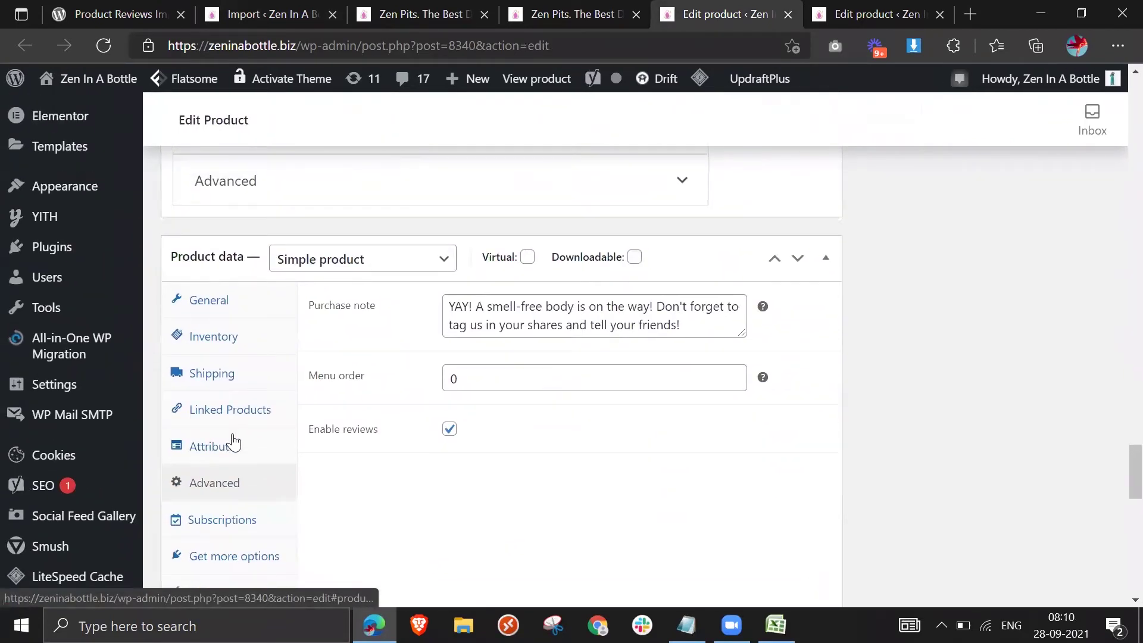
scroll(232, 438, down, 3)
click(215, 404)
scroll(242, 421, down, 2)
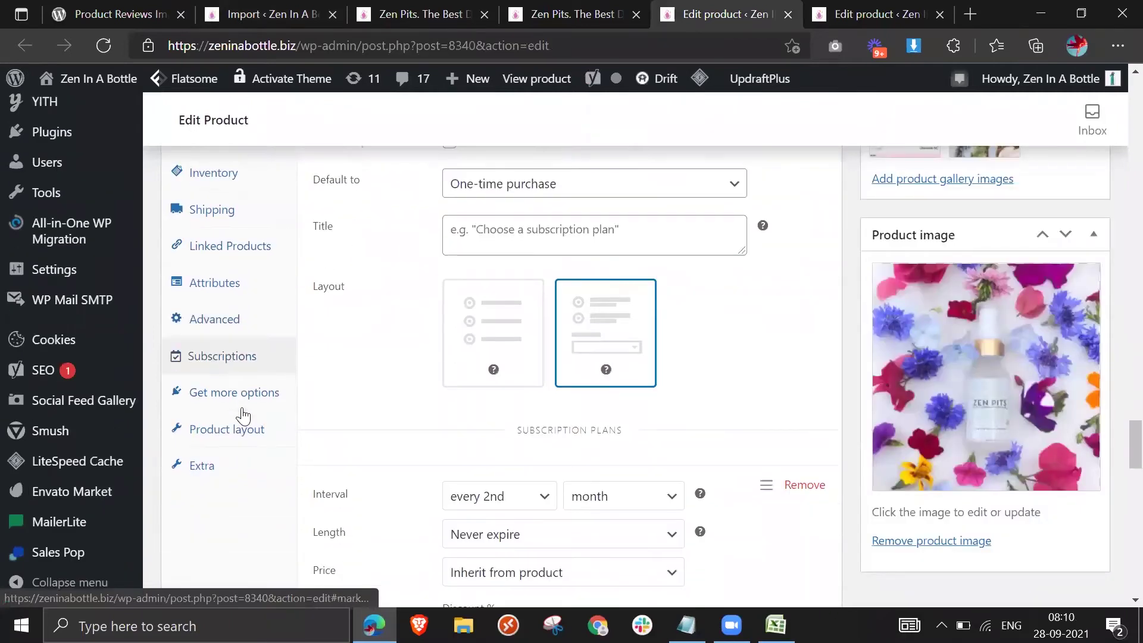
click(235, 394)
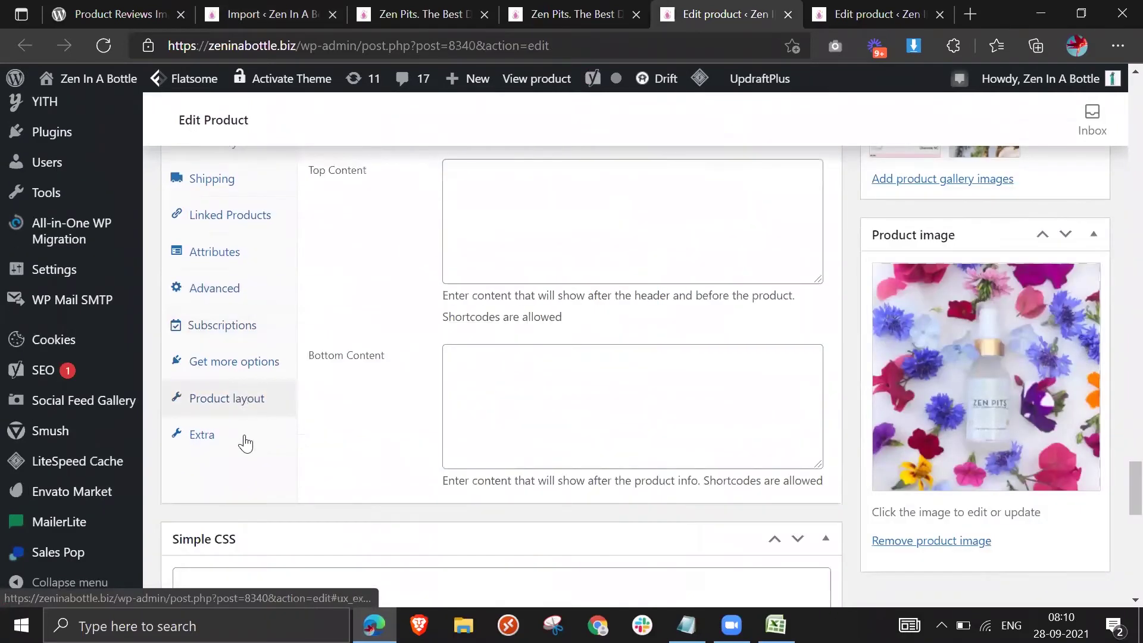
scroll(244, 438, down, 3)
scroll(245, 438, up, 8)
click(245, 414)
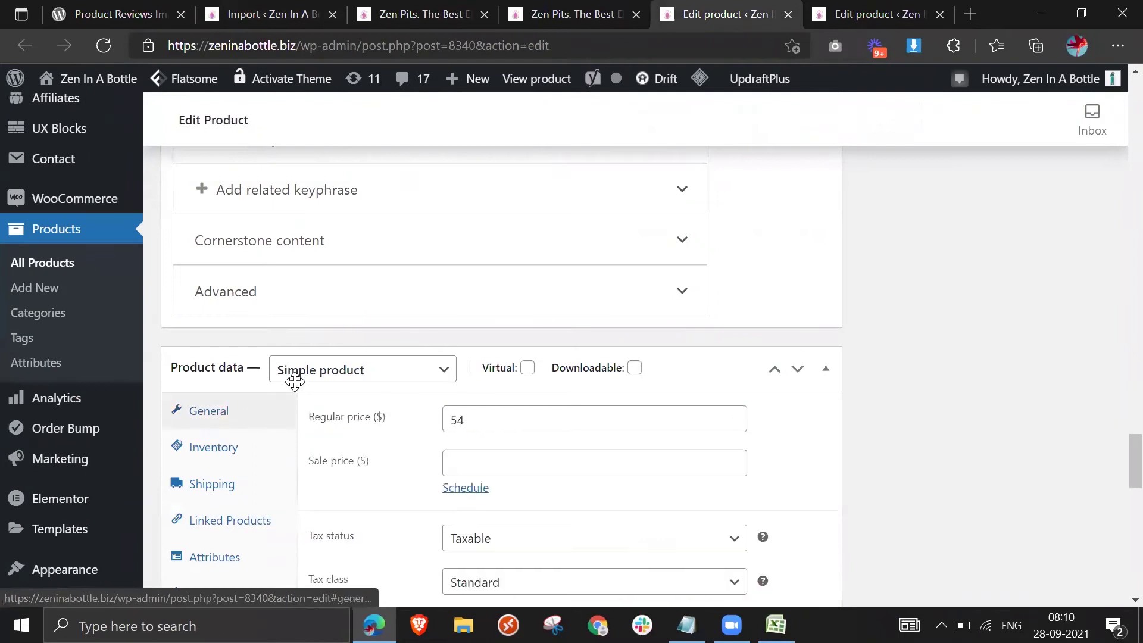
scroll(301, 388, down, 3)
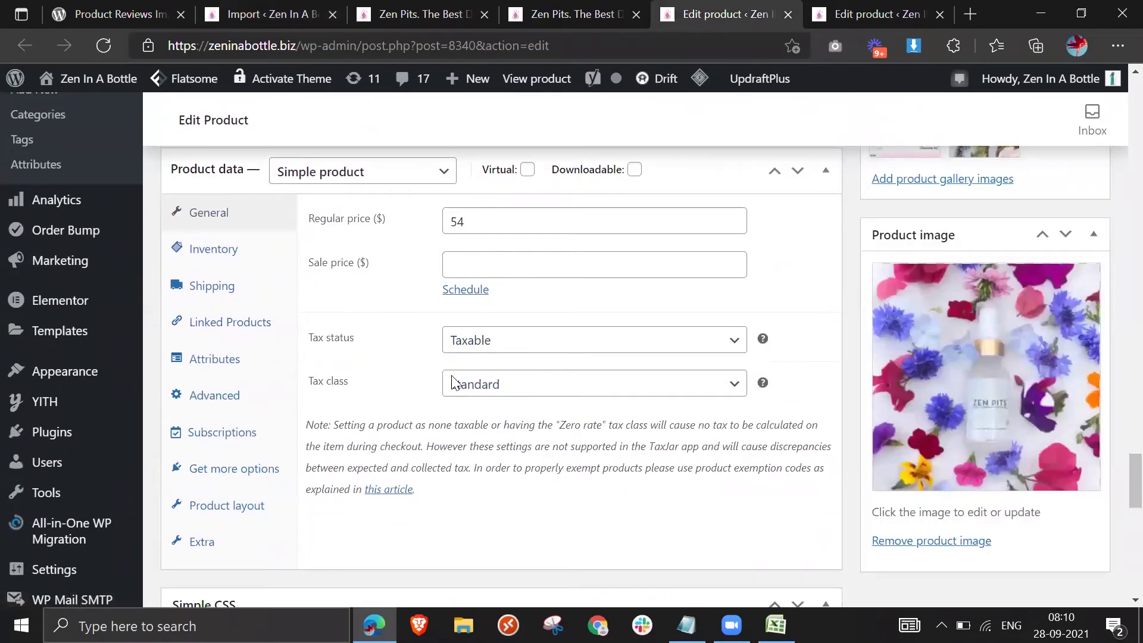
Copy the new product's SKU from its inventory settings.
click(230, 249)
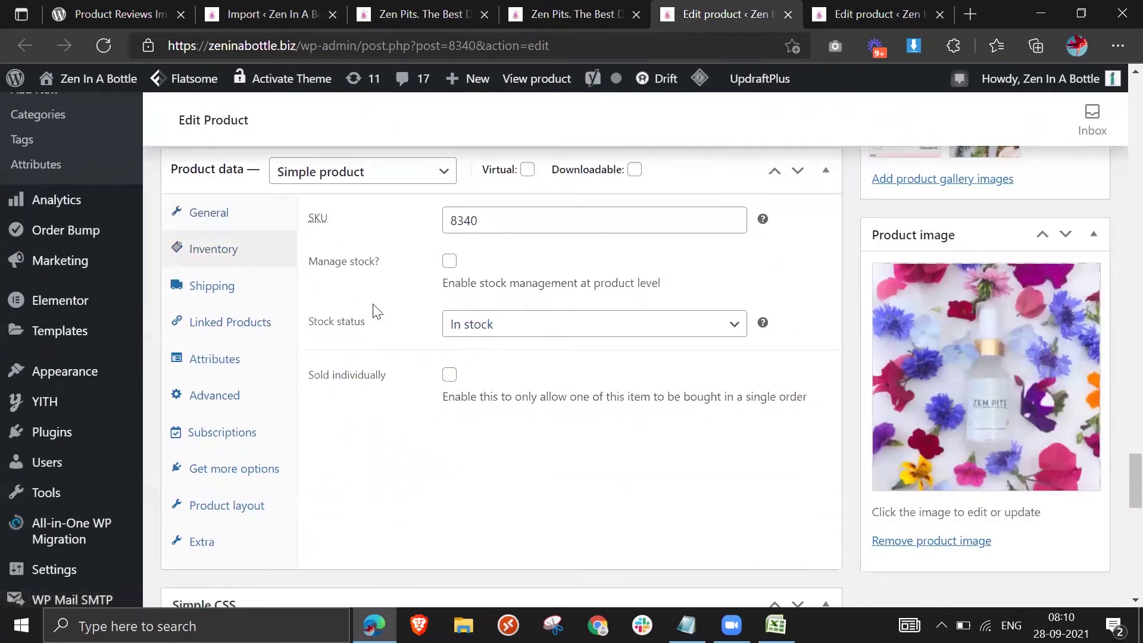
click(465, 222)
double_click(465, 223)
key(ctrl+c)
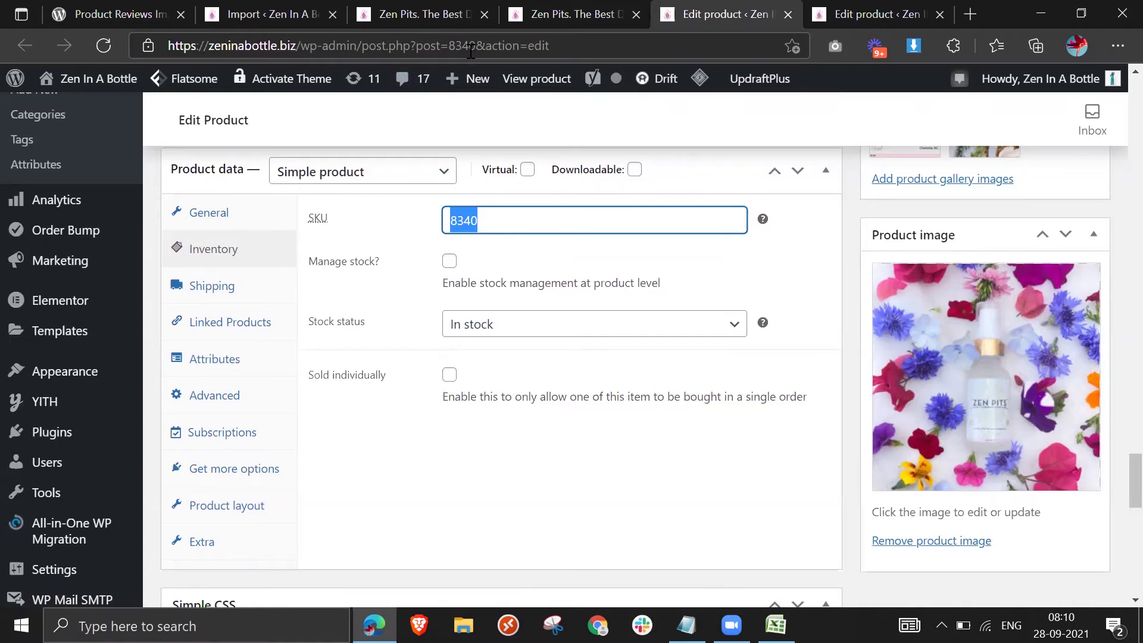
click(482, 222)
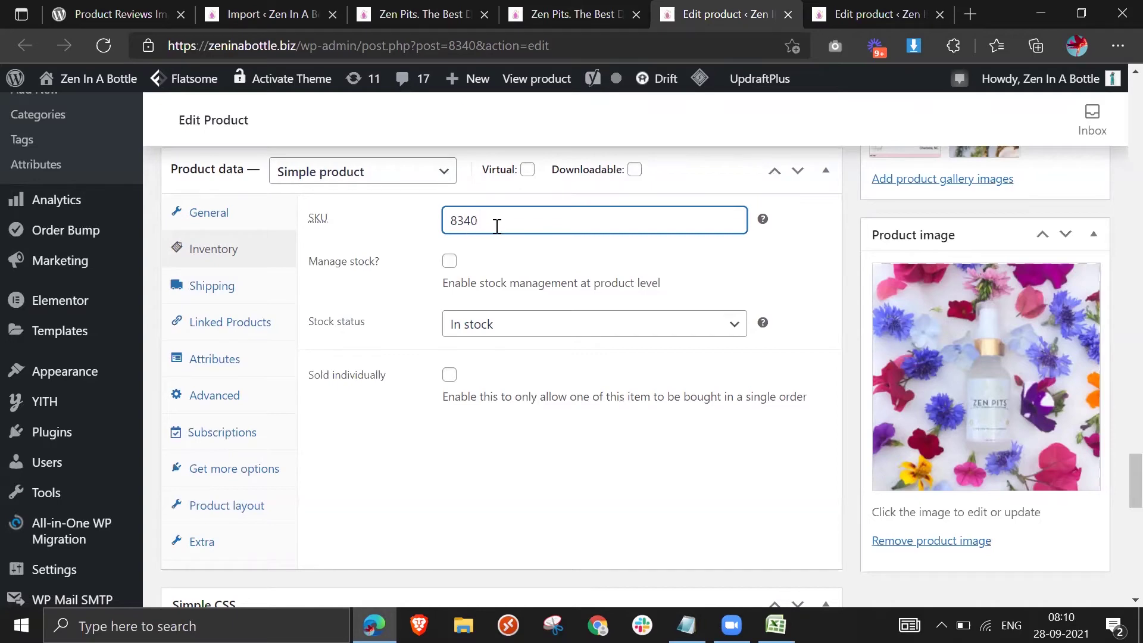
Switch to the exported reviews CSV in Excel and replace the first product_SKU value in C2 with the copied SKU 8340.
key(alt+Tab)
click(119, 187)
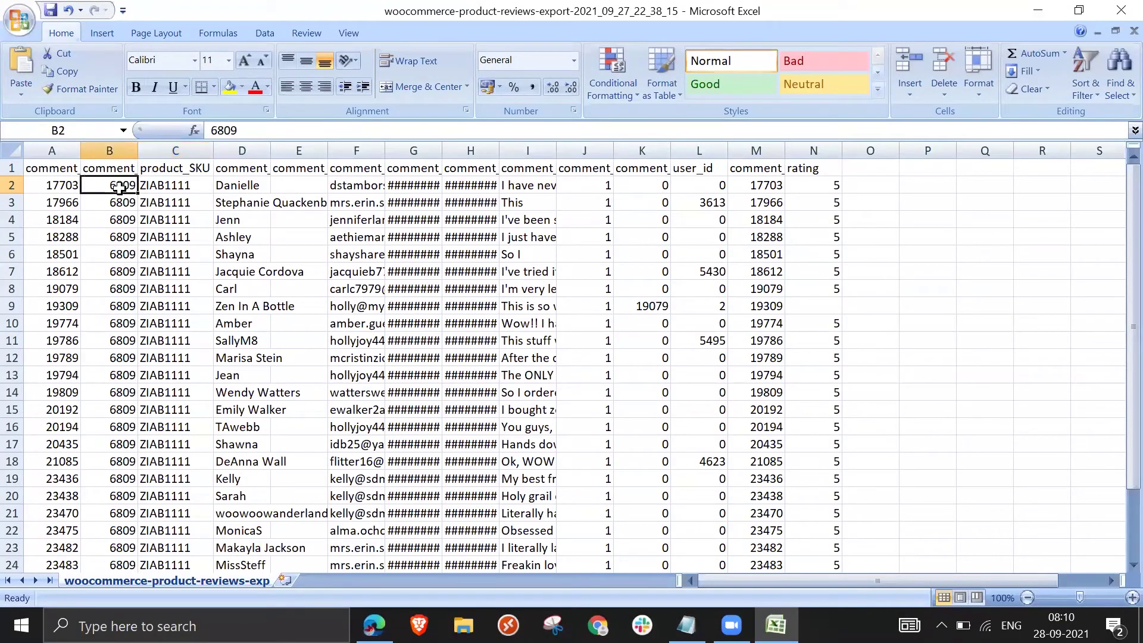
double_click(157, 185)
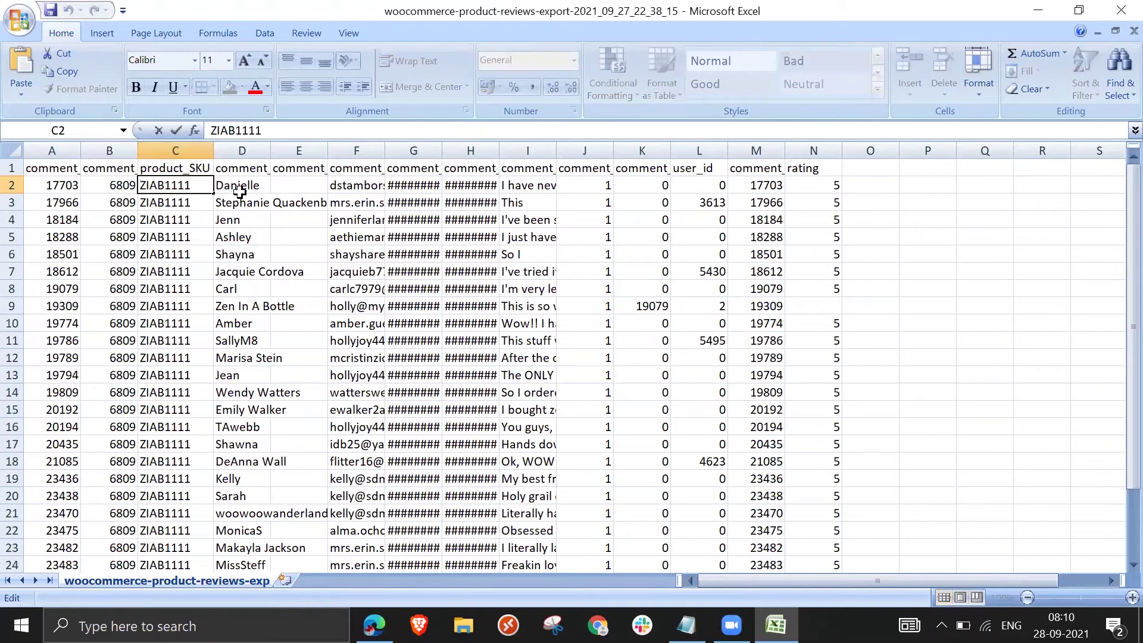
drag(192, 180, 135, 185)
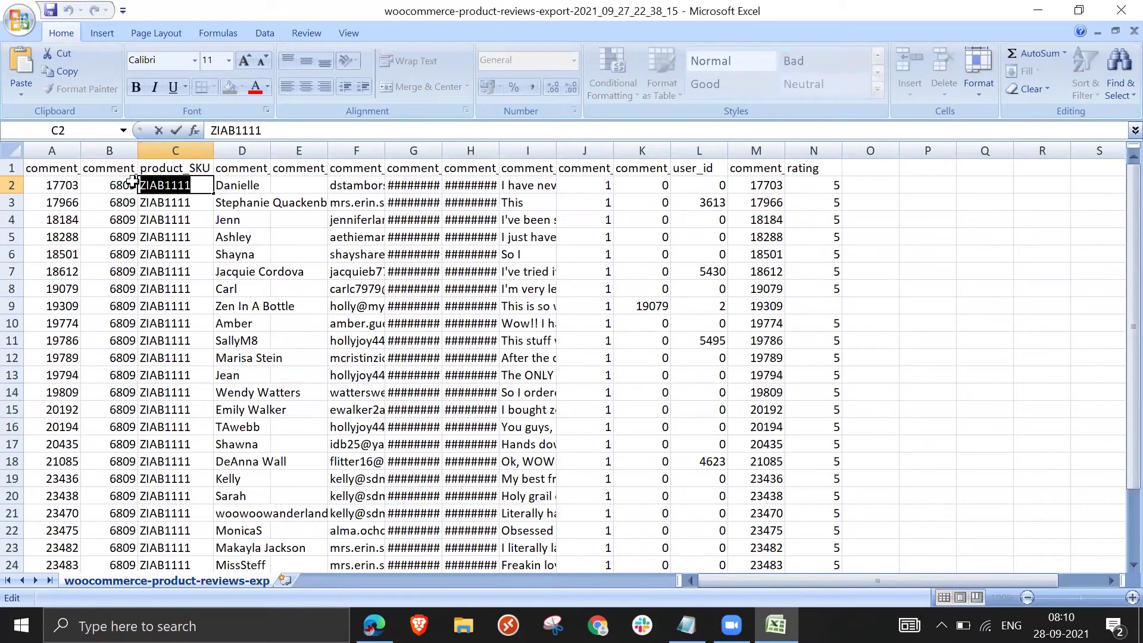
key(ctrl+v)
key(Return)
Copy the SKU 8340 from C2 down the product_SKU column to row 29 and save the file, keeping the CSV format.
click(201, 182)
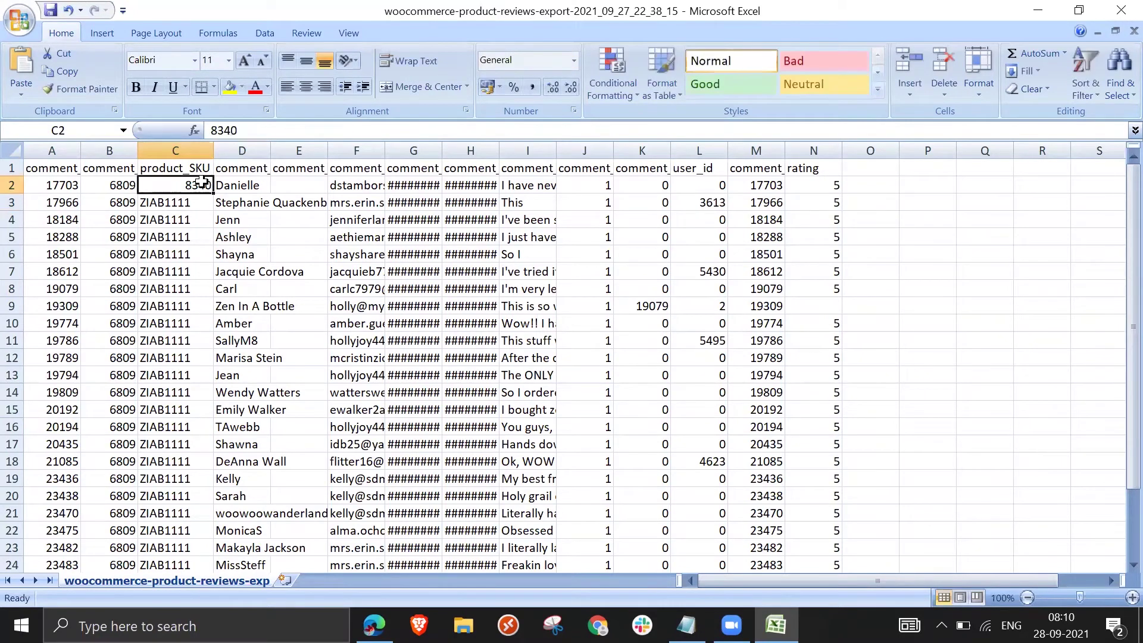
key(ctrl+c)
drag(201, 187, 191, 534)
key(ctrl+v)
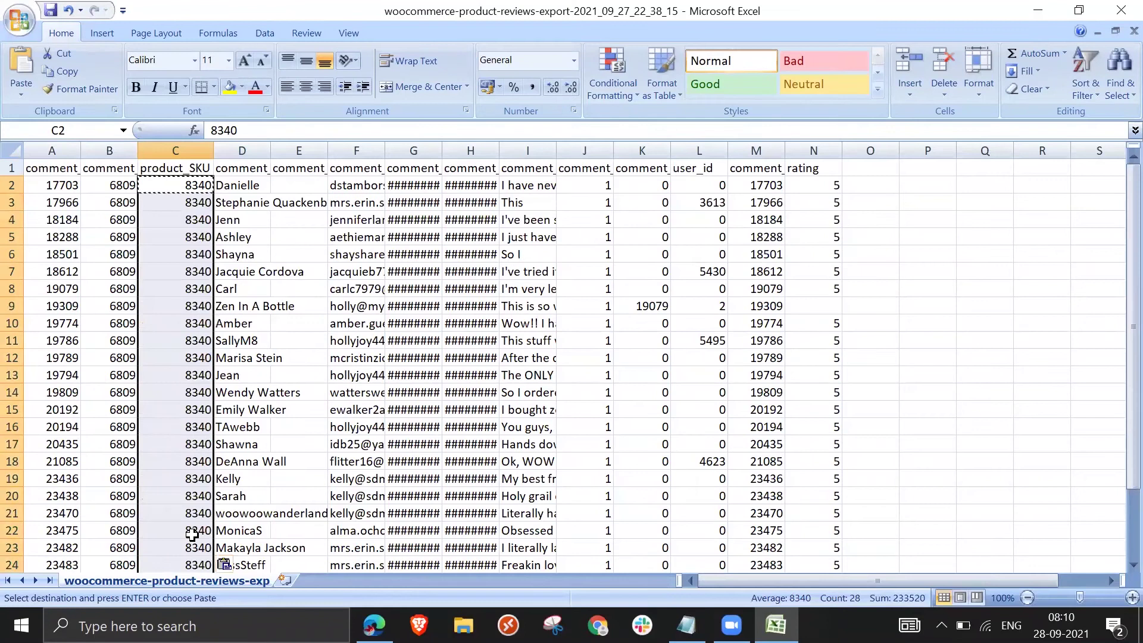
scroll(218, 462, down, 3)
key(ctrl+s)
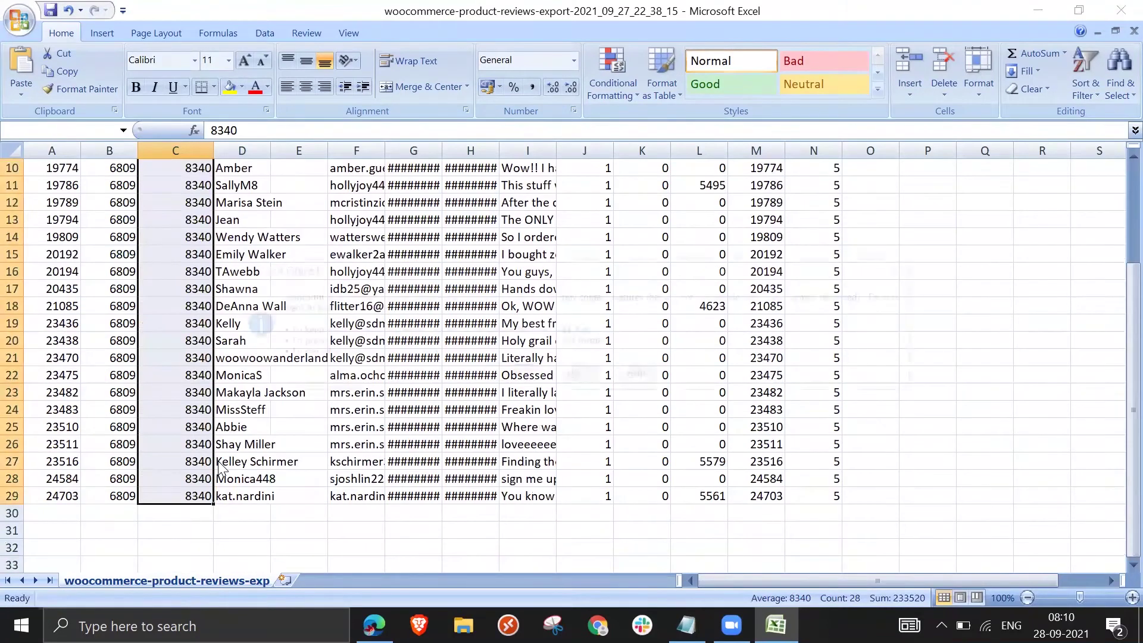
click(506, 373)
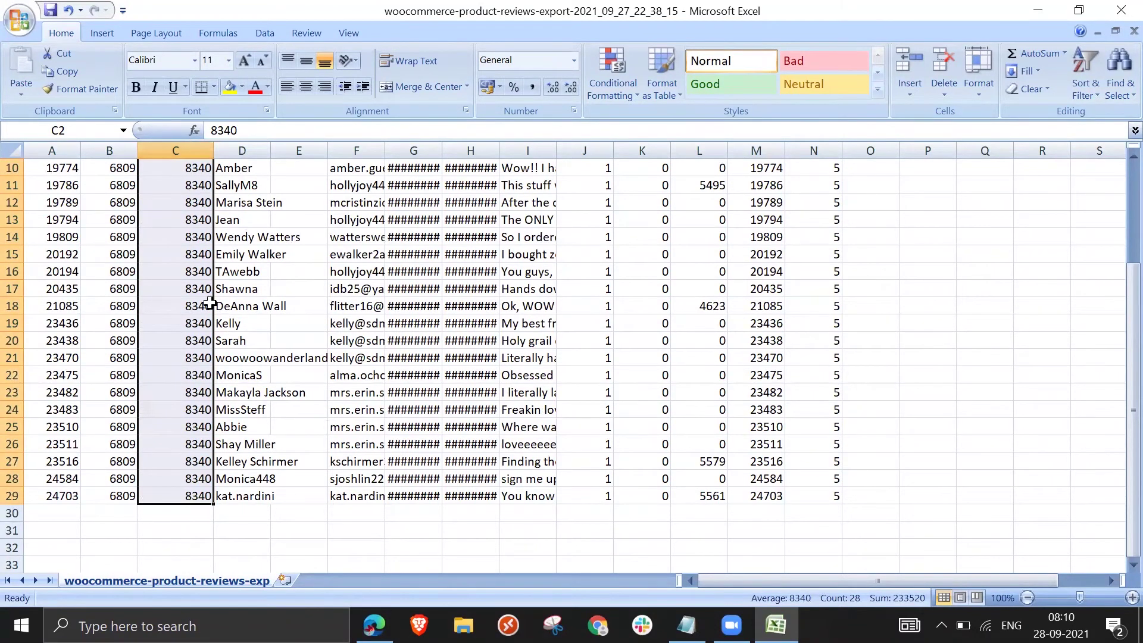
Review the comment_post_ID column, then switch to the browser and look at the original Zen Pits product page.
scroll(209, 303, up, 3)
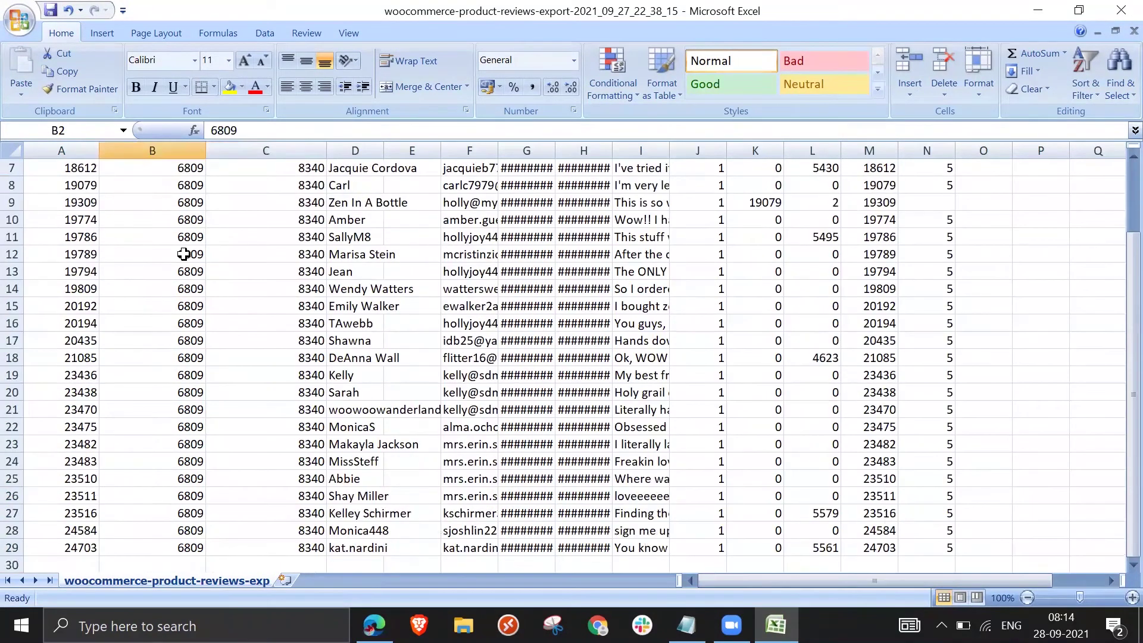
scroll(191, 250, down, 1)
scroll(184, 254, up, 3)
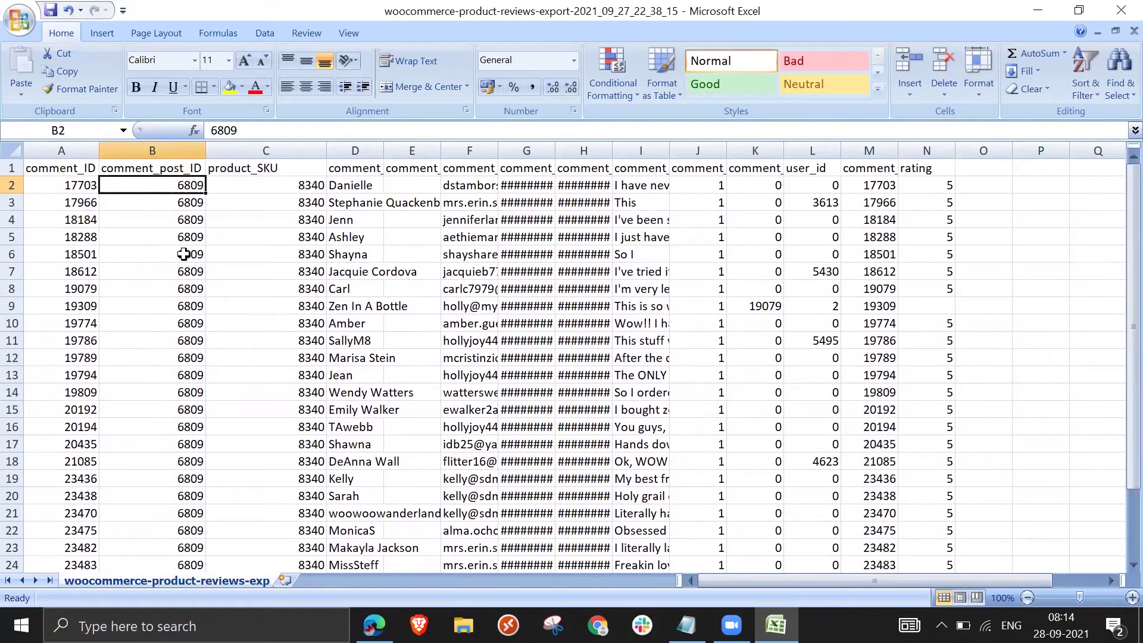
key(alt+Tab)
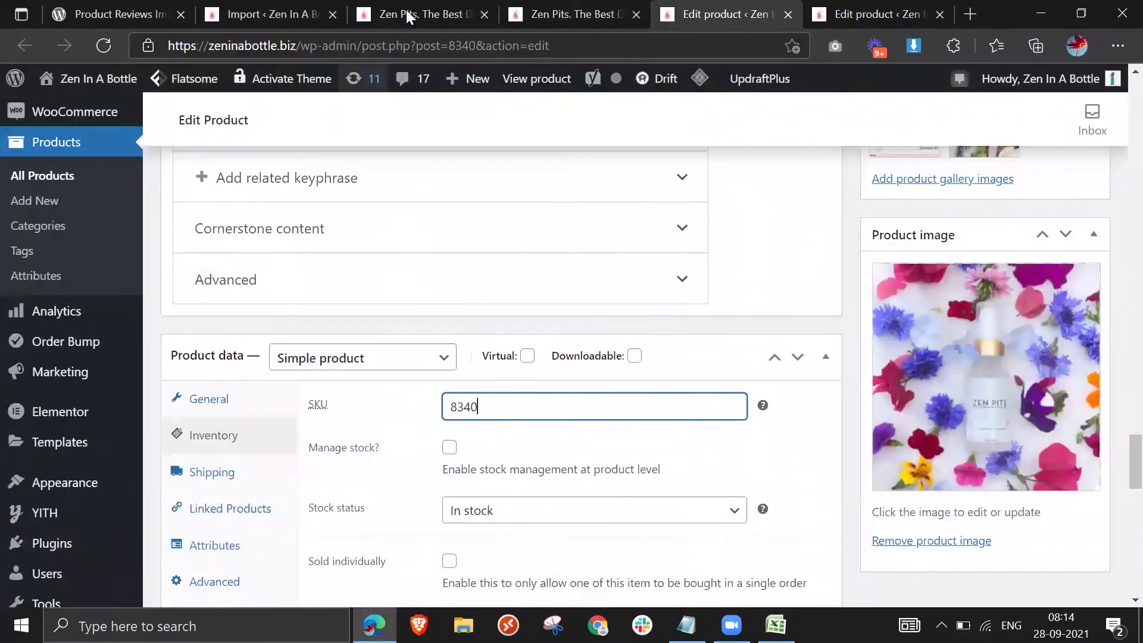
click(583, 7)
click(429, 17)
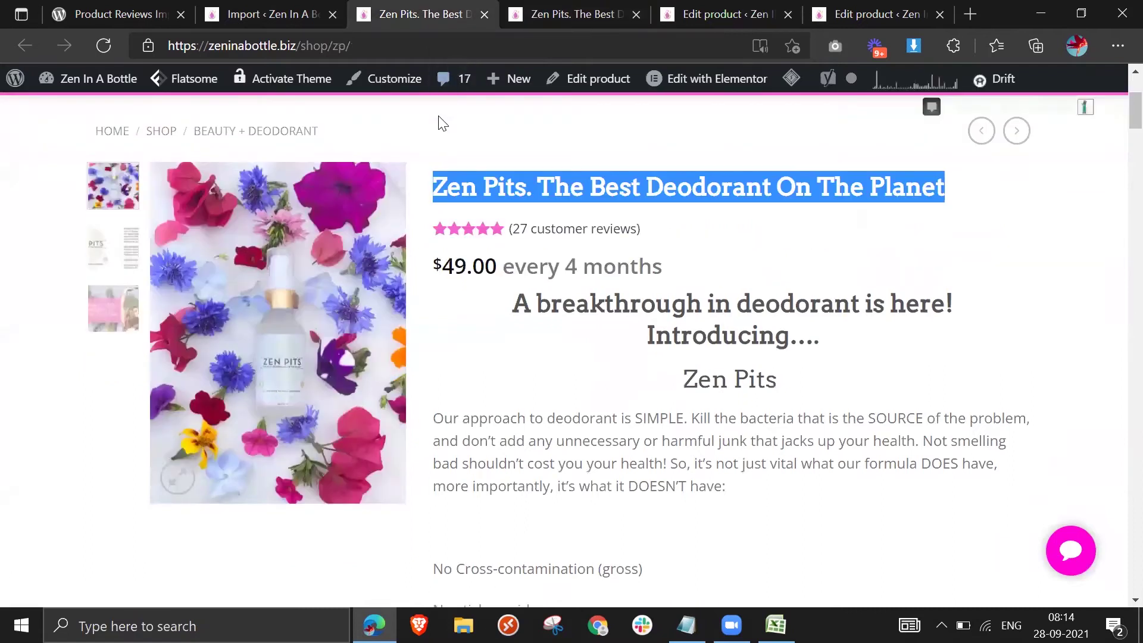
mouse_move(576, 82)
Return to the CSV in Excel and overwrite the comment_post_ID values in rows 2 to 29 with 8340 copied from the product_SKU column.
key(alt+Tab)
click(314, 189)
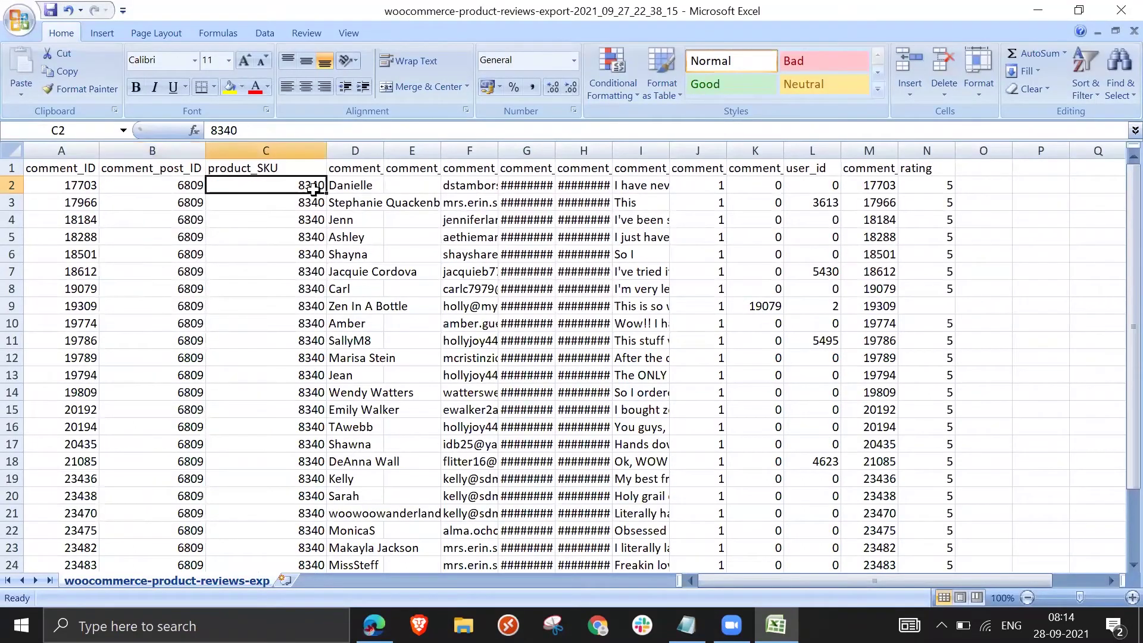
key(ctrl+c)
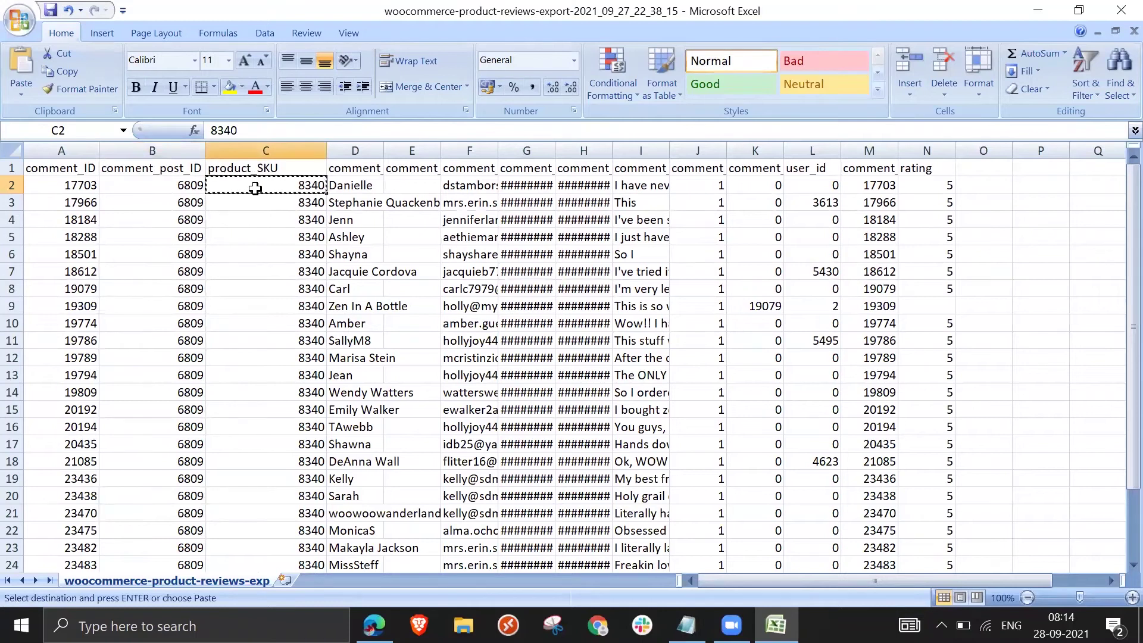
click(190, 188)
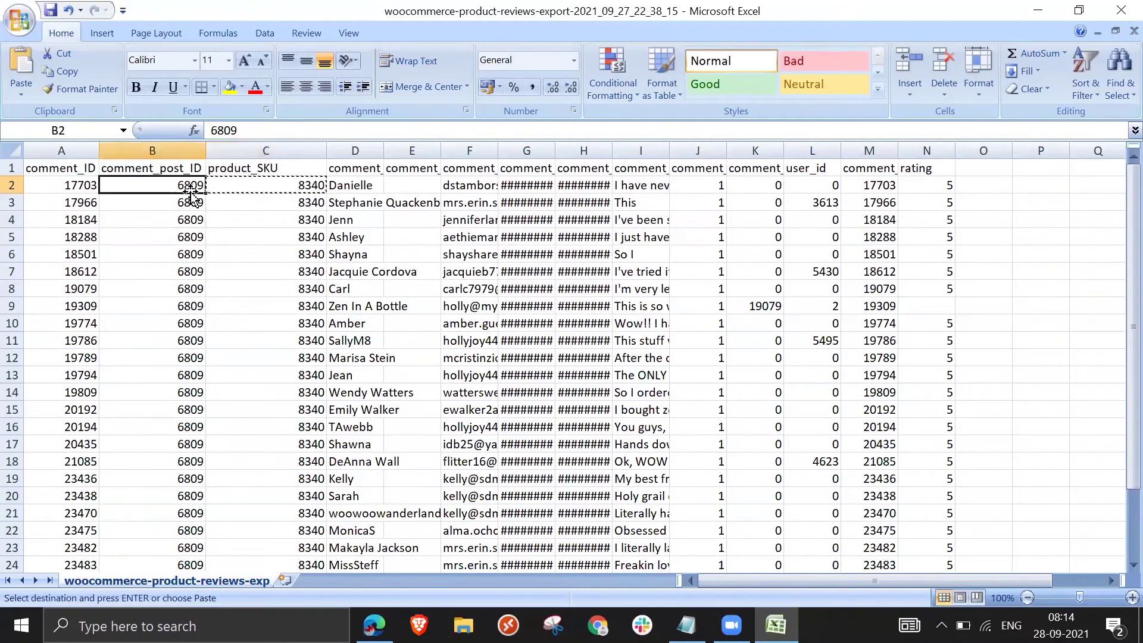
drag(296, 181, 306, 503)
scroll(307, 491, up, 3)
key(ctrl+c)
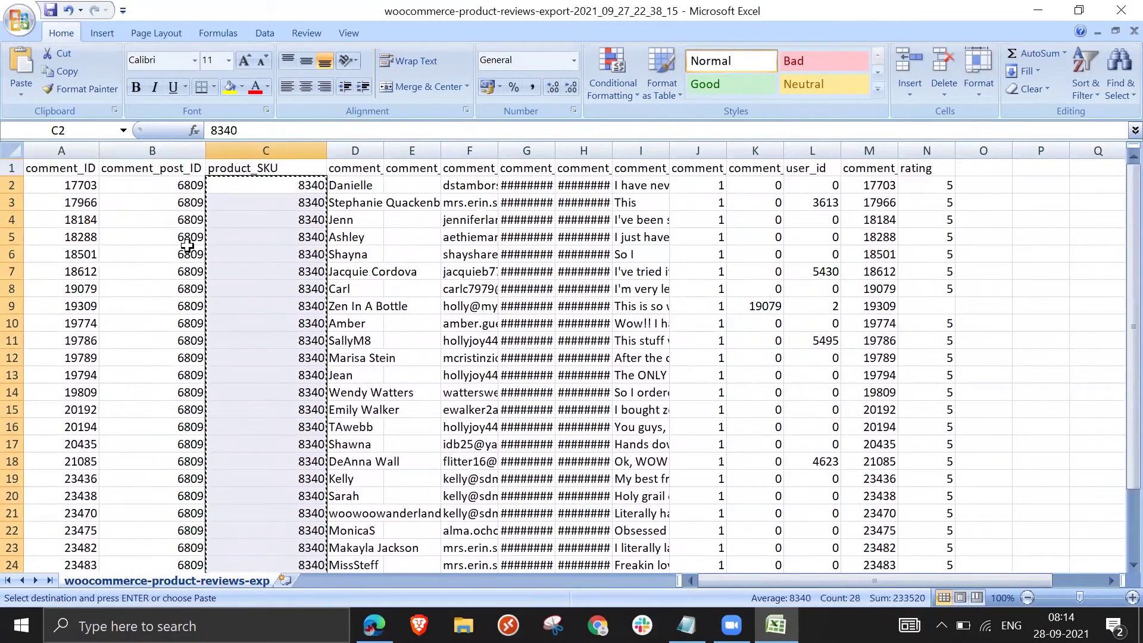
click(173, 188)
key(ctrl+v)
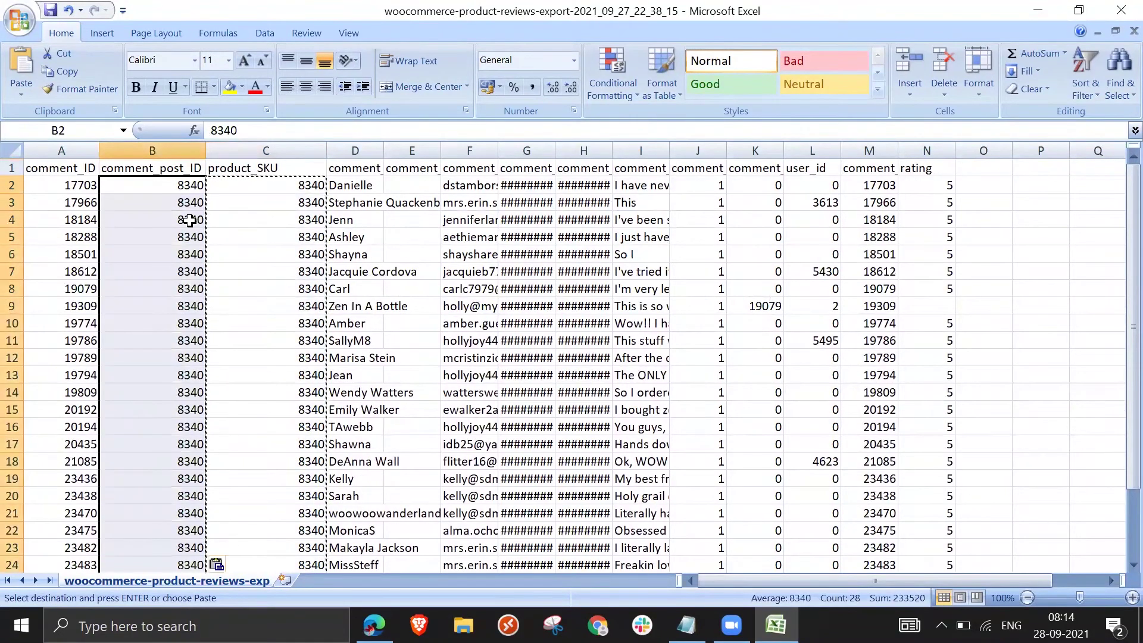
Compare the CSV's product_SKU value with the post ID and SKU on the new product's edit page in the browser.
click(299, 190)
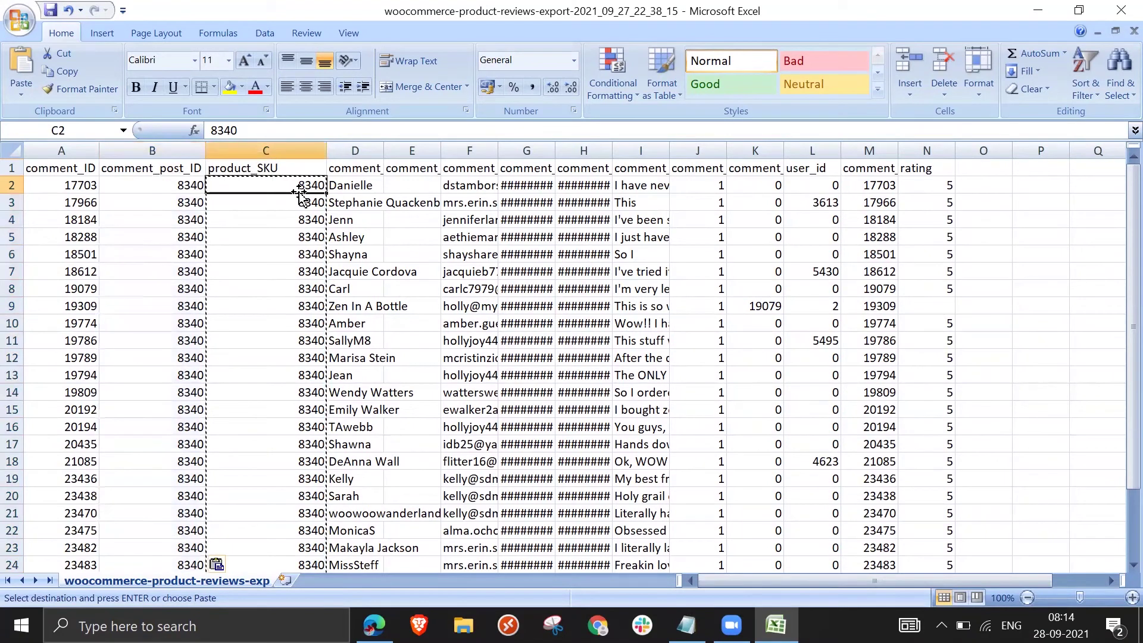
key(alt+Tab)
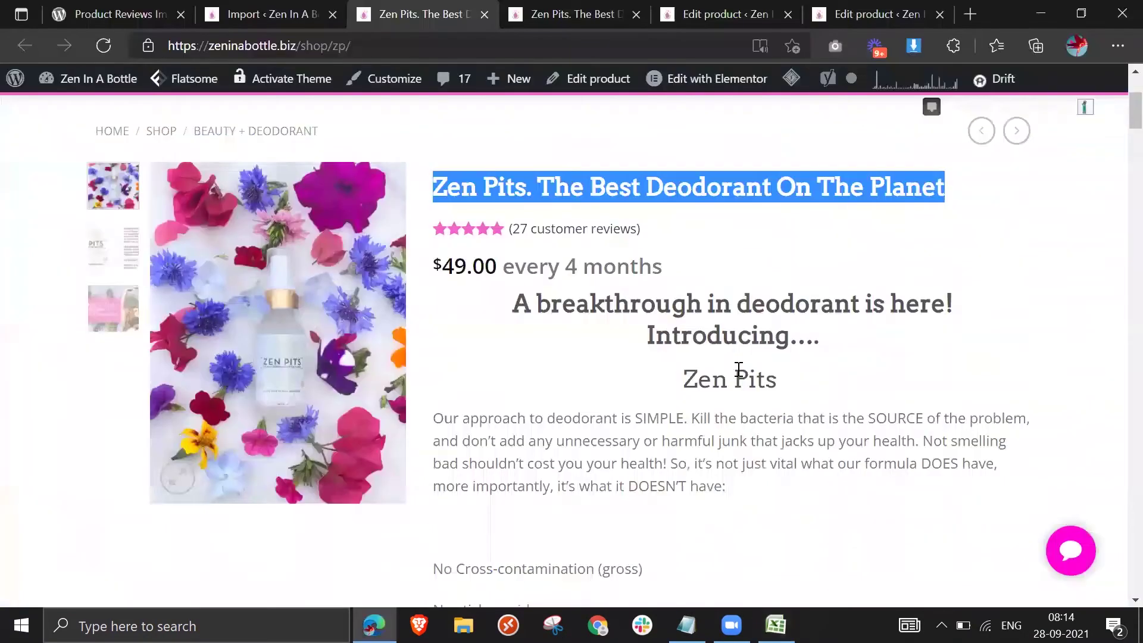
click(685, 12)
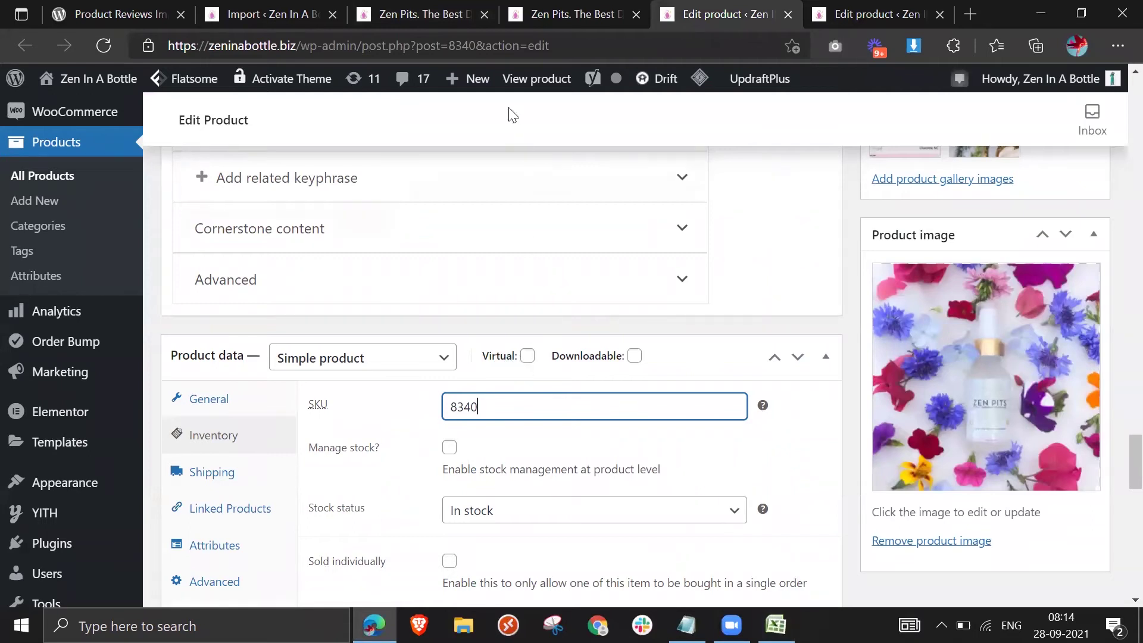
key(alt+Tab)
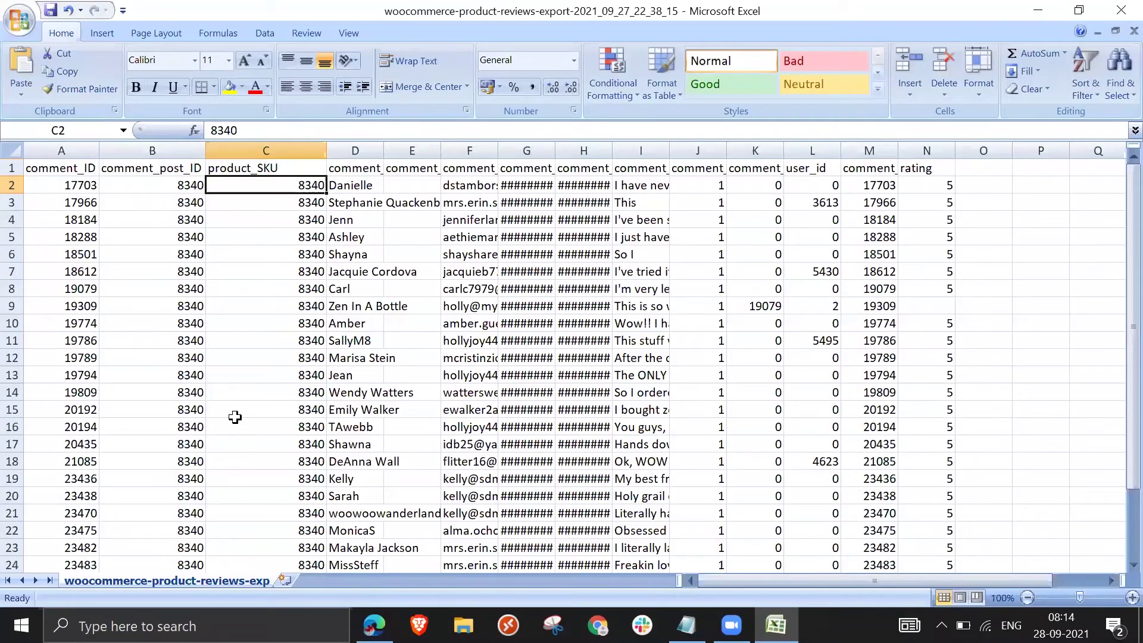
Save the edited reviews file, keeping the CSV format, and close it with its changes saved.
scroll(235, 417, down, 3)
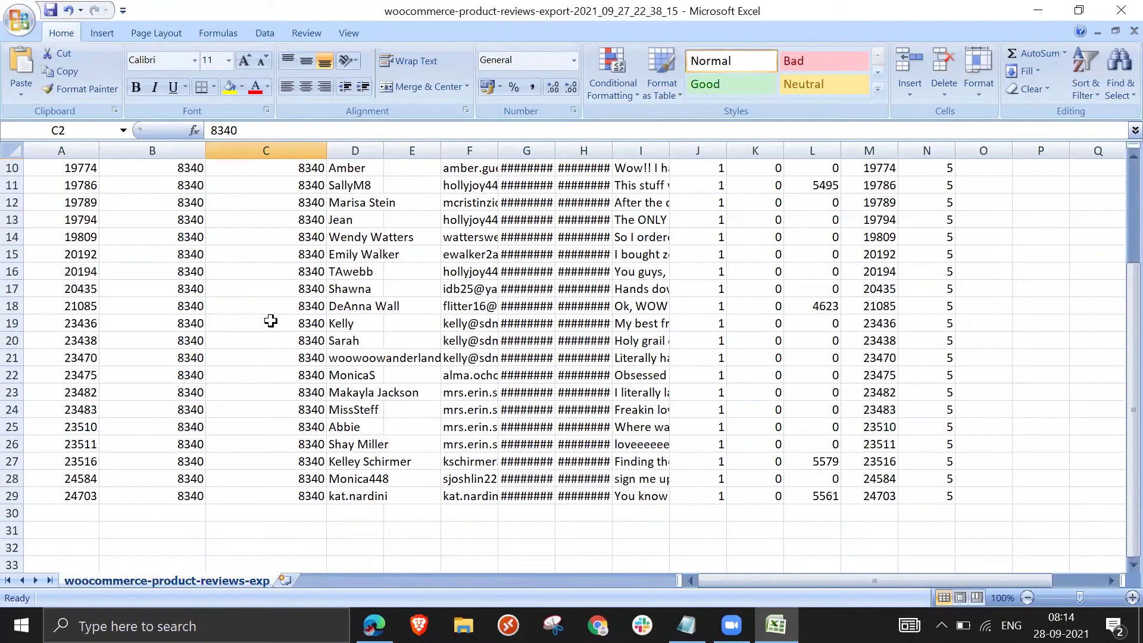
key(ctrl+s)
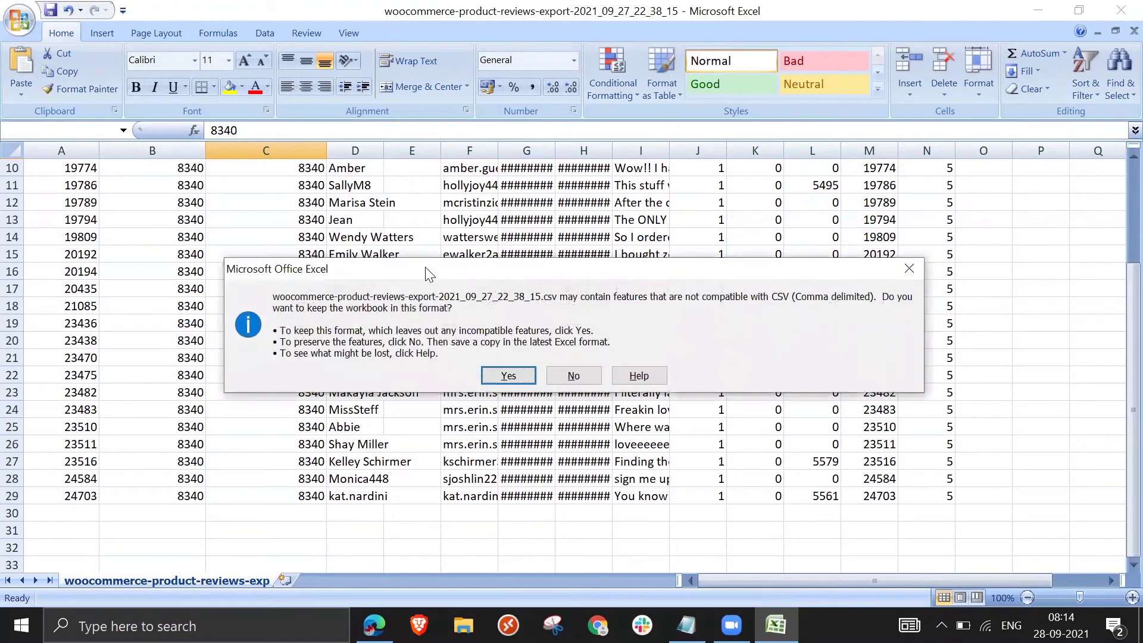
click(509, 376)
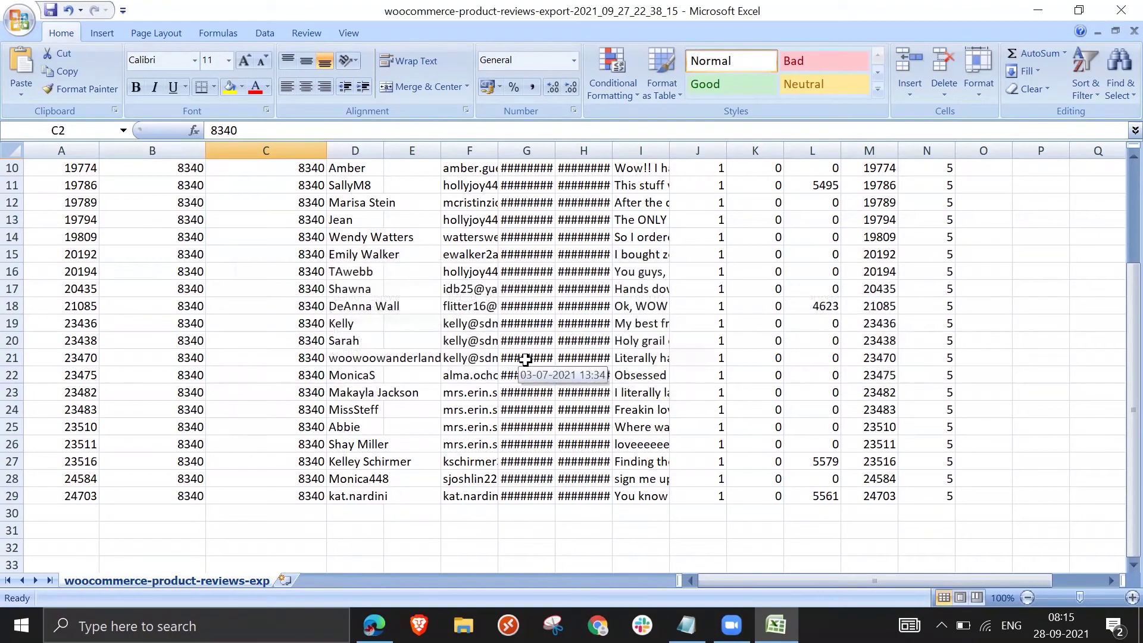
scroll(525, 360, up, 3)
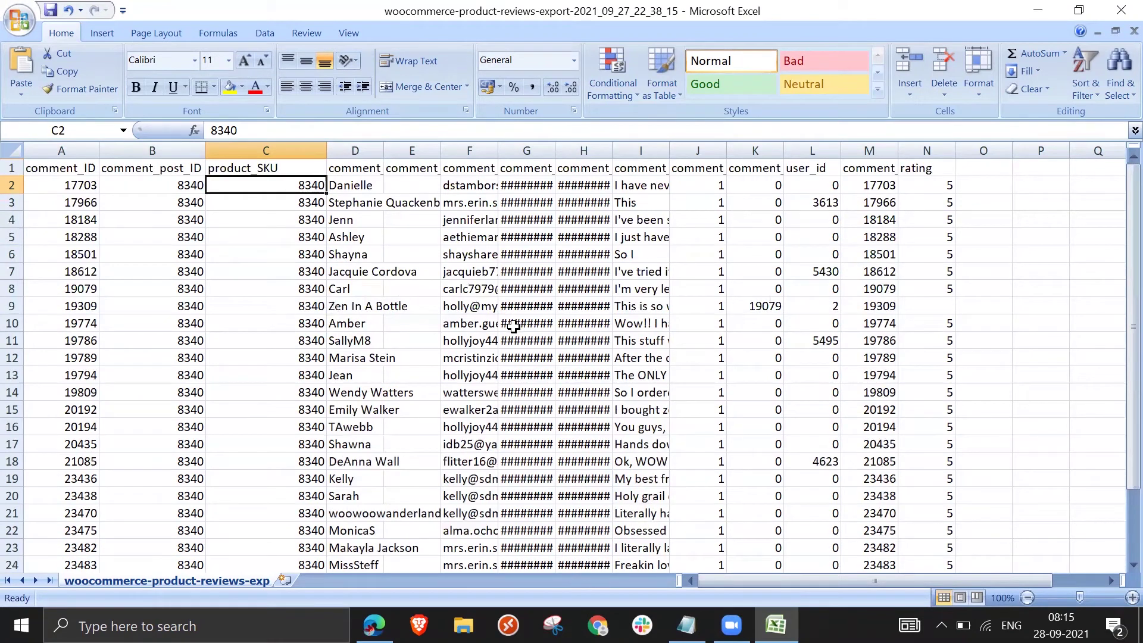
click(1121, 10)
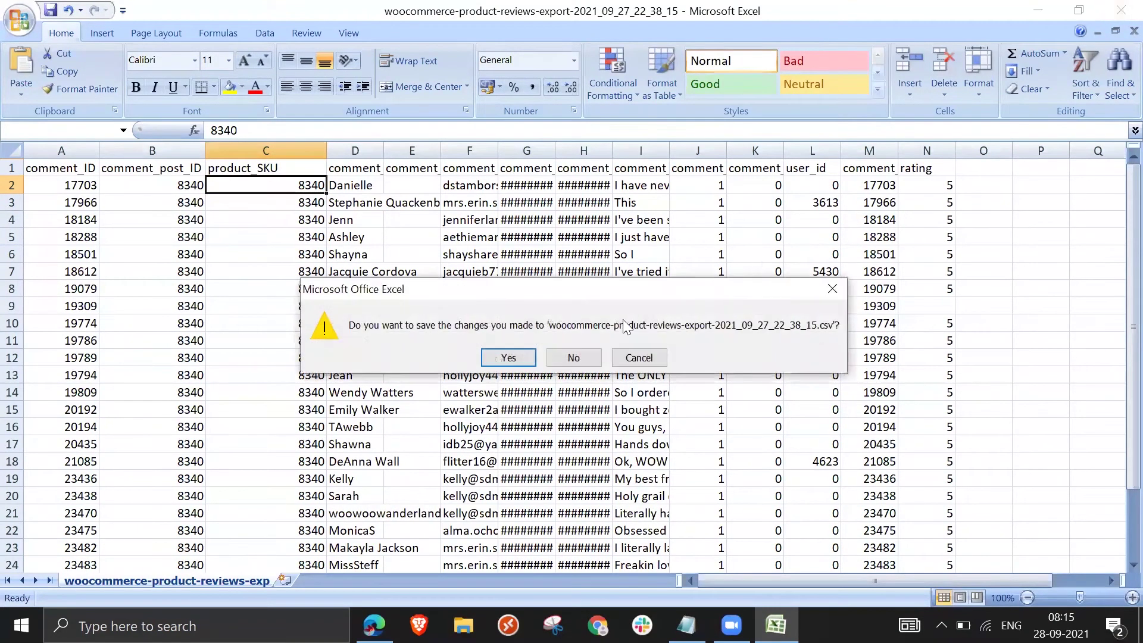
click(508, 357)
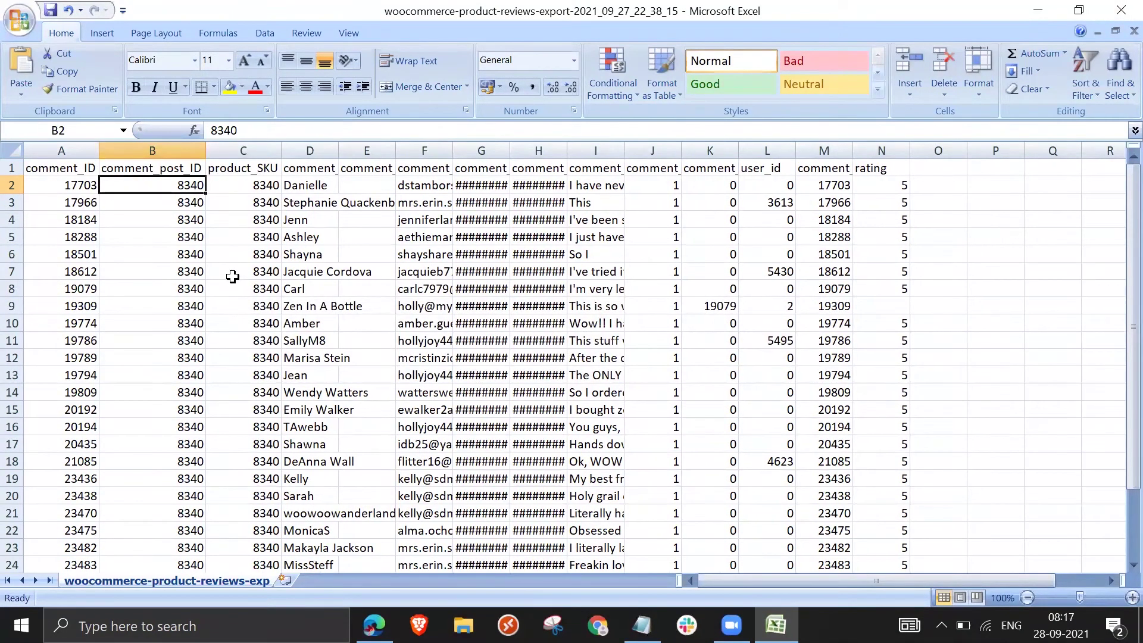
Clear the first comment_ID value in cell A2 of the reviews CSV.
click(81, 186)
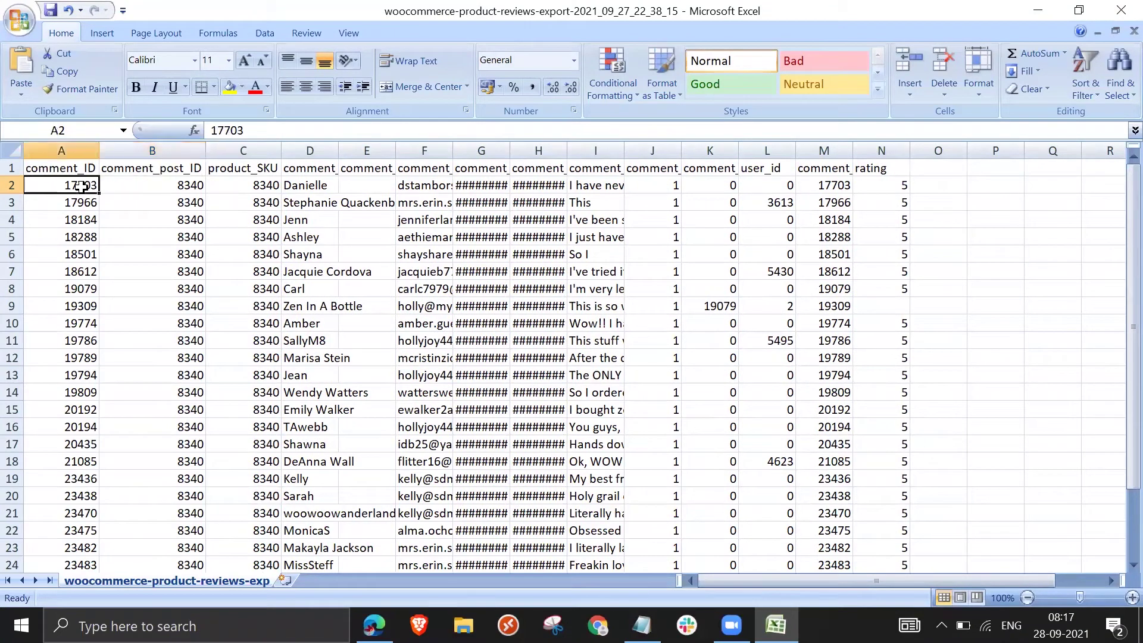
key(ctrl+shift+Down)
key(BackSpace)
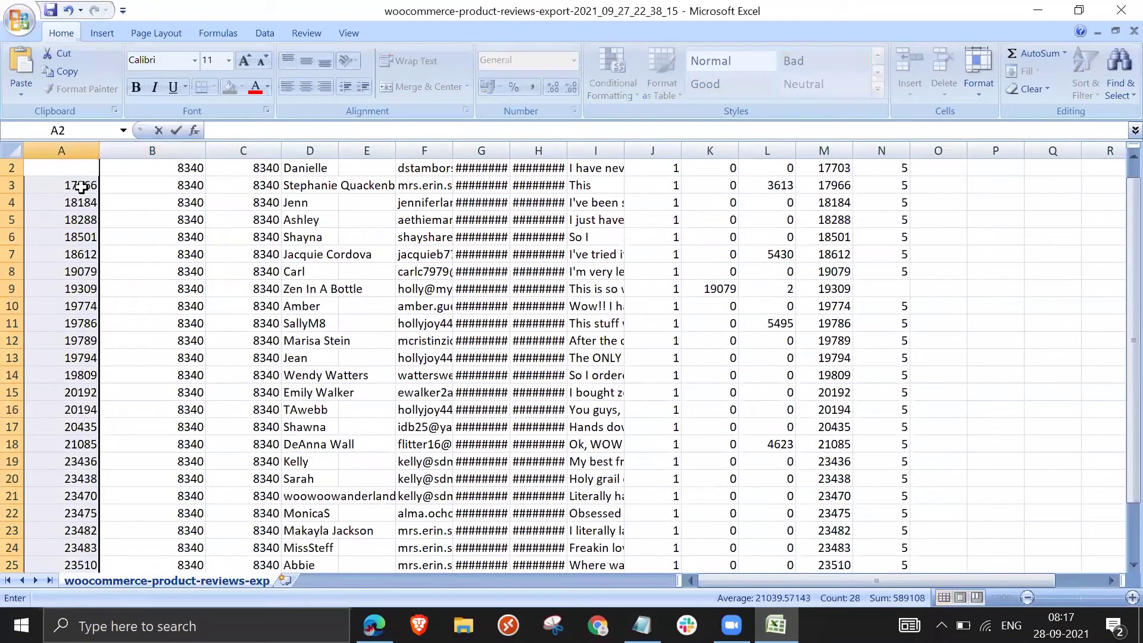
click(81, 186)
click(77, 358)
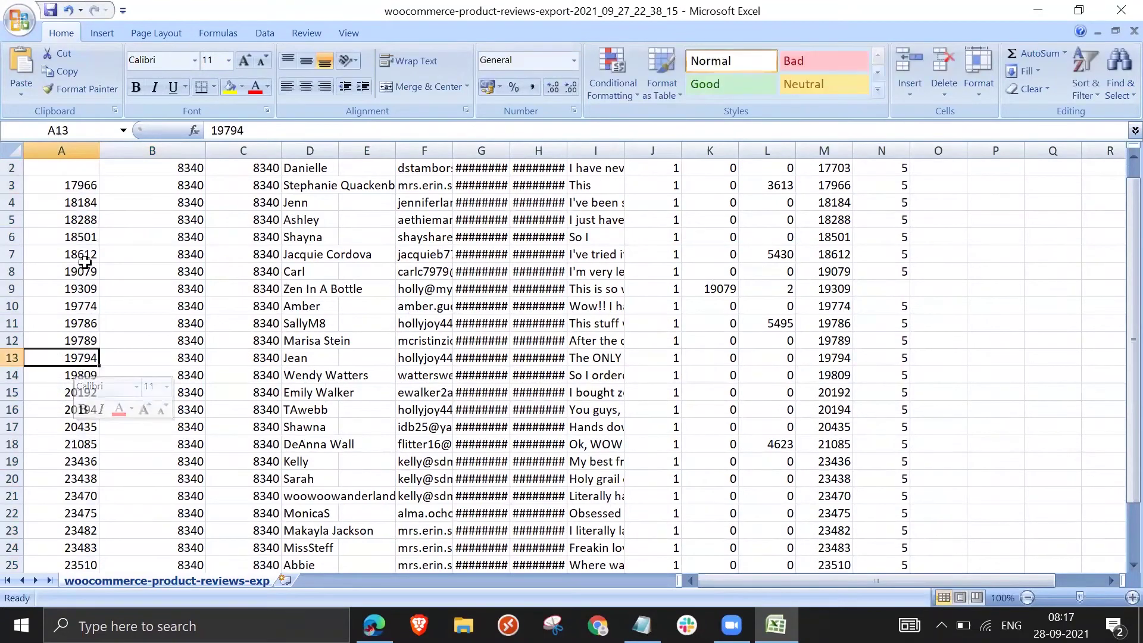
scroll(81, 200, up, 1)
Clear the remaining comment_ID values in cells A3 through A29 one by one, leaving the column header in place.
click(82, 202)
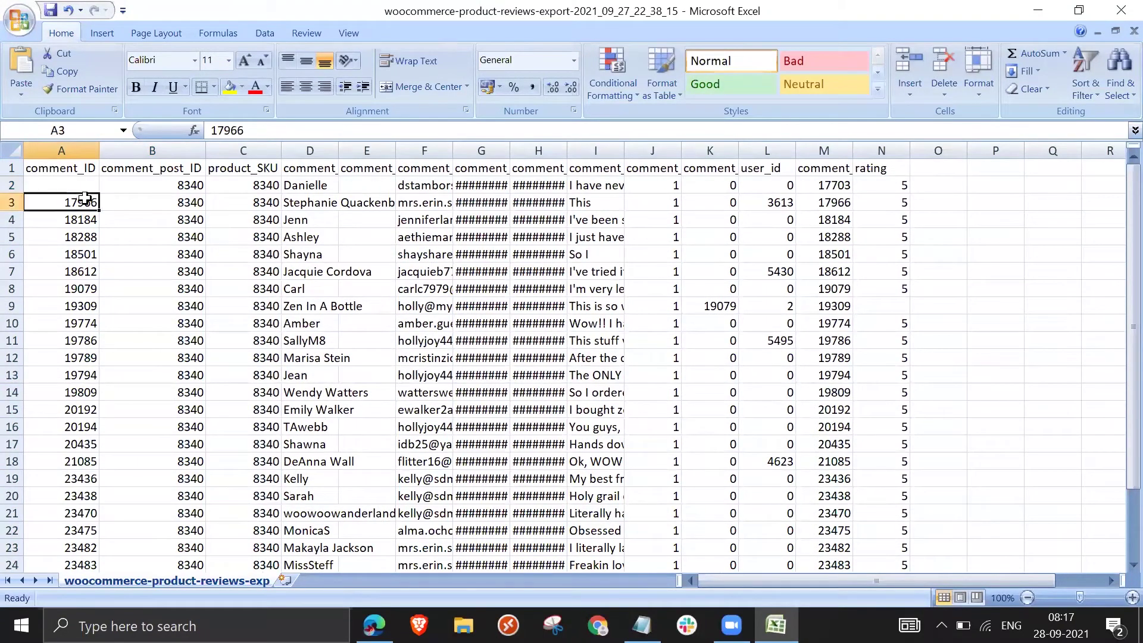
key(BackSpace)
key(Return)
key(BackSpace)
key(Return)
key(BackSpace)
key(Return)
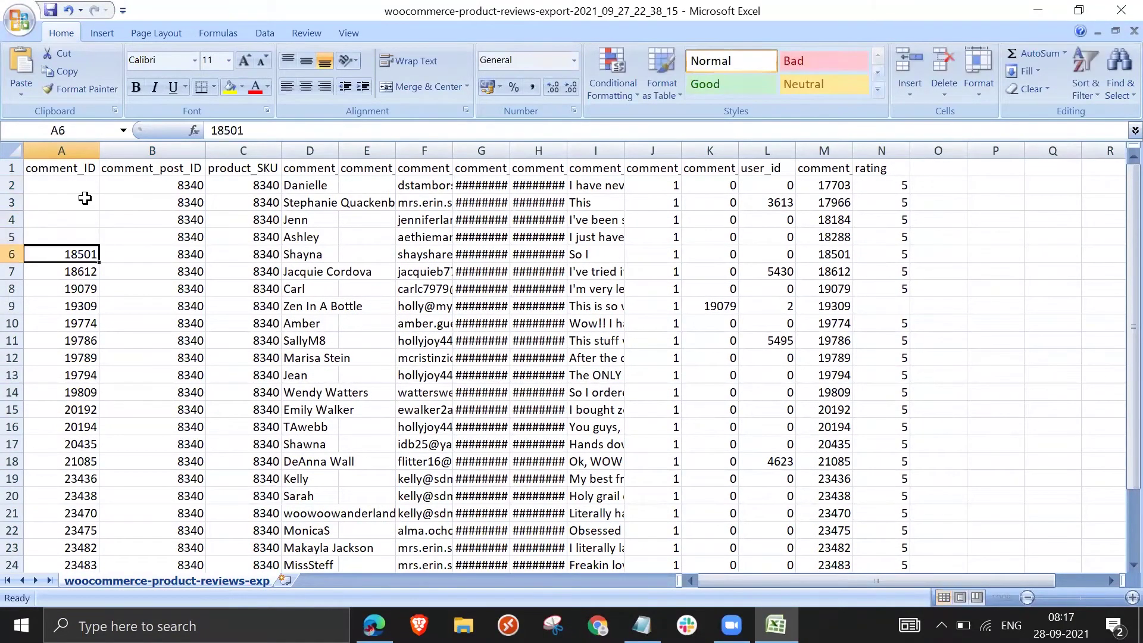
key(BackSpace)
key(Return)
key(BackSpace)
key(Return)
key(BackSpace)
key(Return)
key(BackSpace)
key(Return)
key(BackSpace)
key(Return)
key(BackSpace)
key(Return)
key(BackSpace)
key(Return)
key(BackSpace)
key(Return)
key(BackSpace)
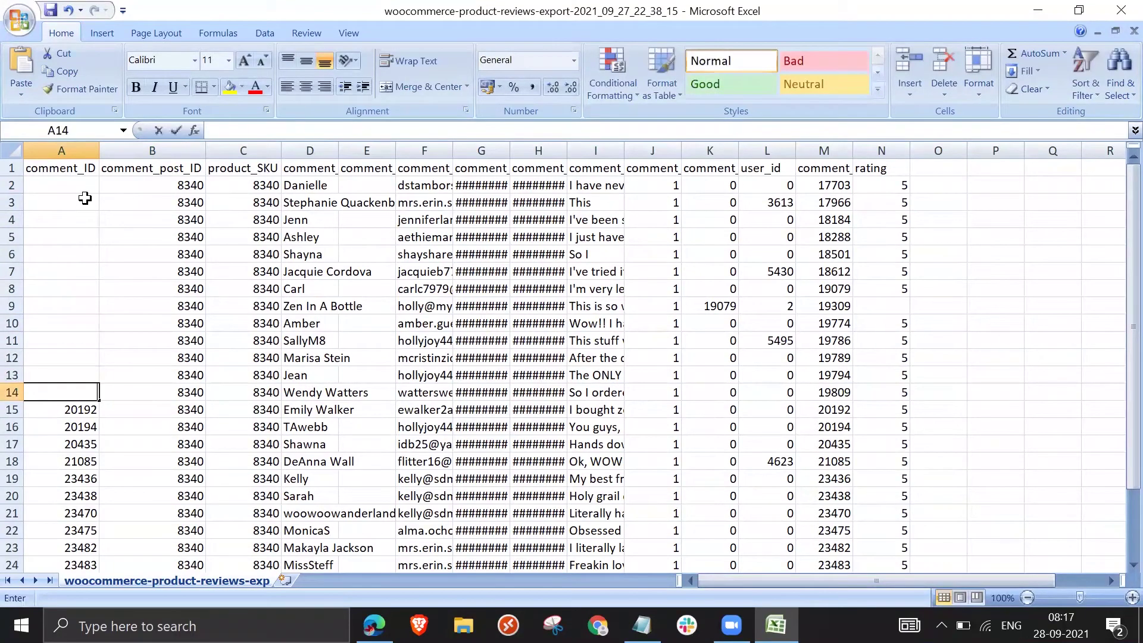
key(Return)
key(BackSpace)
key(Return)
key(BackSpace)
key(Return)
key(BackSpace)
key(Return)
key(BackSpace)
key(Return)
key(BackSpace)
key(Return)
key(BackSpace)
key(Return)
key(BackSpace)
key(Return)
key(BackSpace)
key(Return)
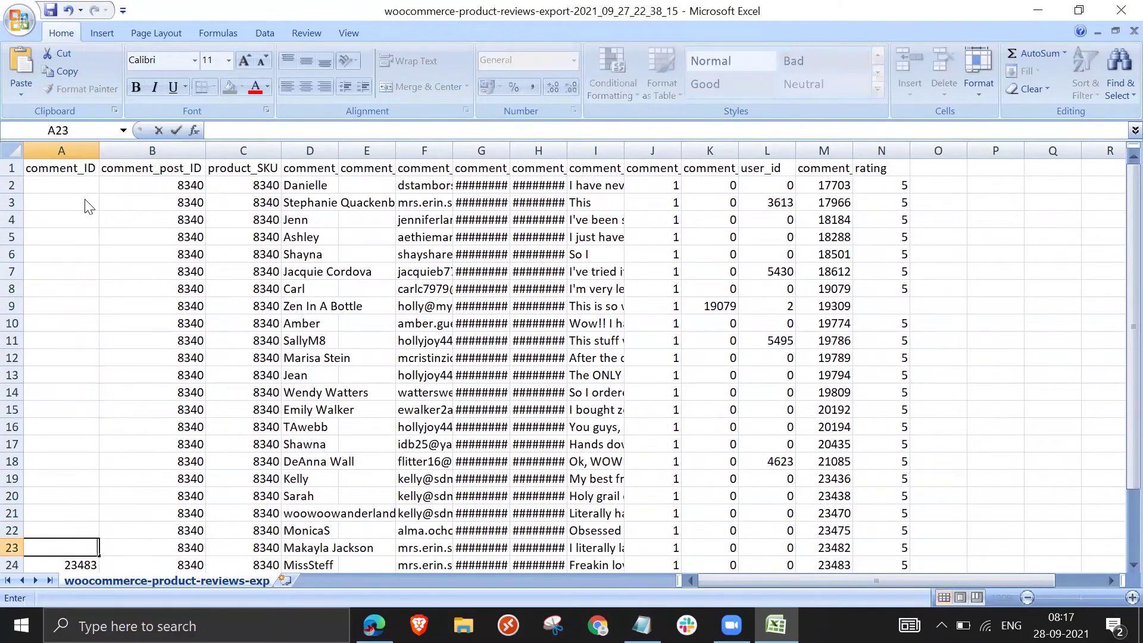
key(BackSpace)
key(Return)
key(BackSpace)
key(Return)
key(BackSpace)
key(Return)
key(BackSpace)
key(Return)
key(BackSpace)
key(Return)
key(BackSpace)
key(Return)
key(BackSpace)
key(Return)
key(BackSpace)
key(Return)
key(BackSpace)
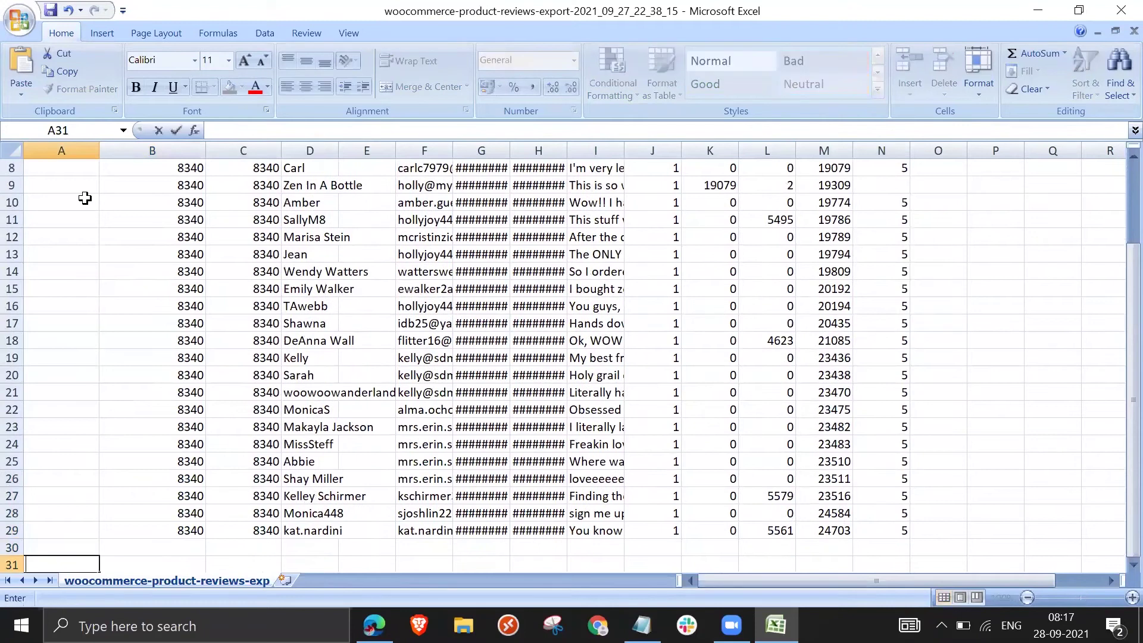
scroll(85, 198, up, 3)
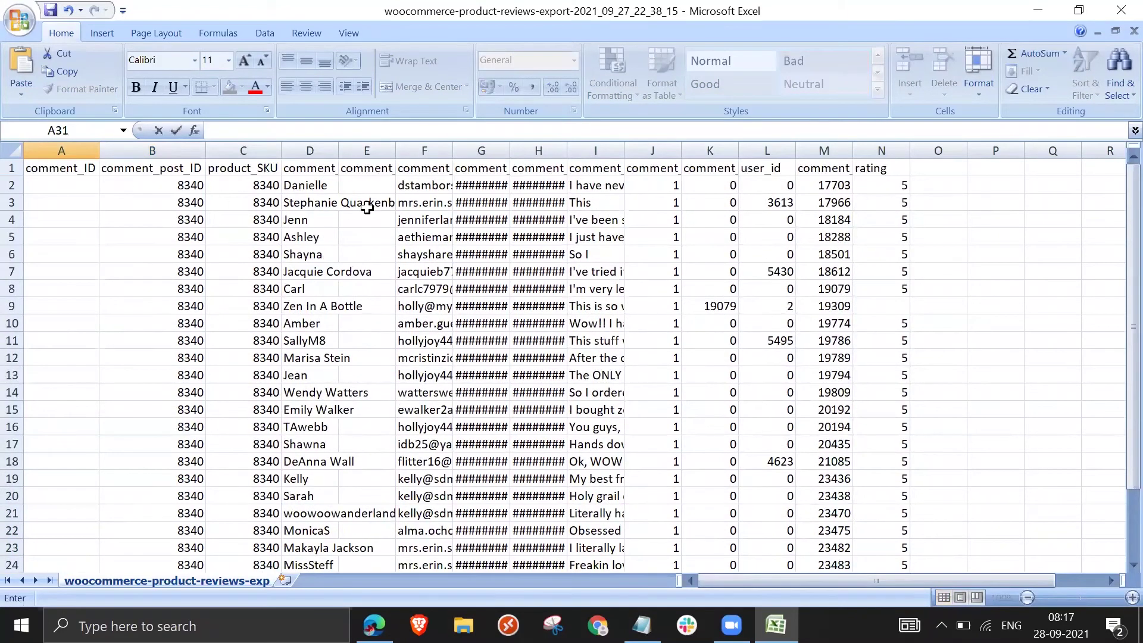
Widen column M in the reviews CSV enough to show its full comment_alter_id header.
click(543, 150)
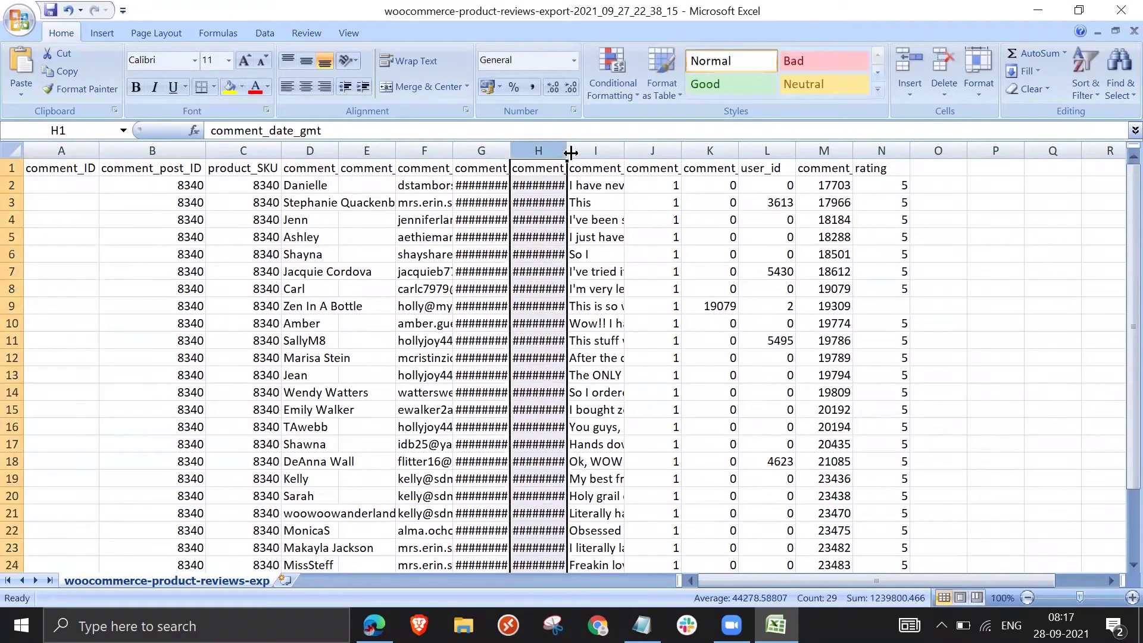
click(485, 152)
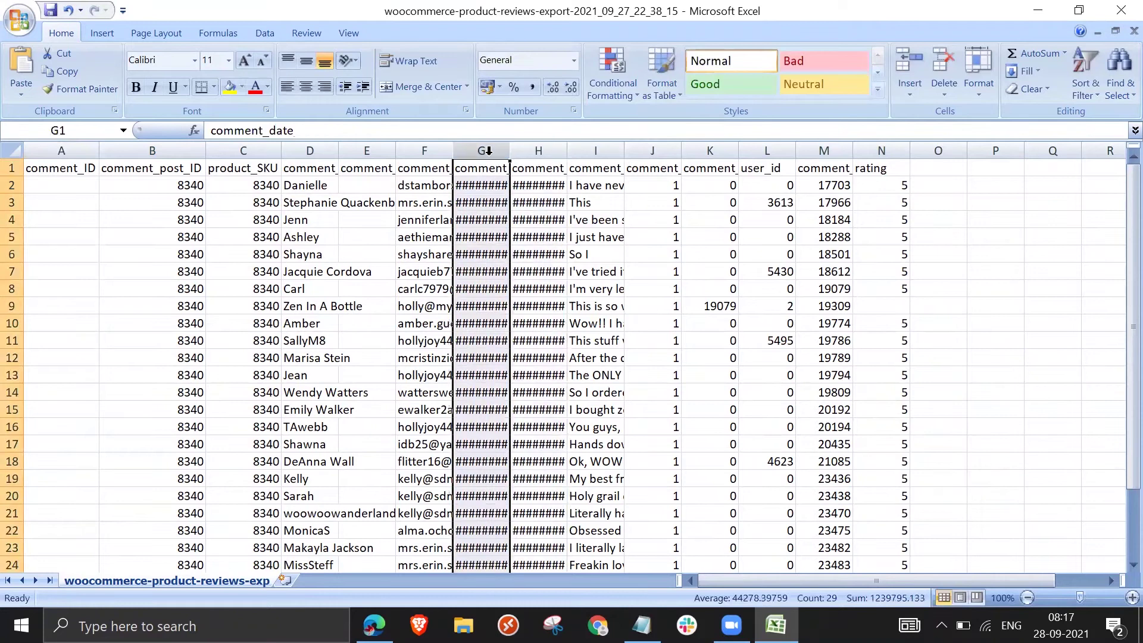
click(825, 191)
drag(854, 151, 902, 152)
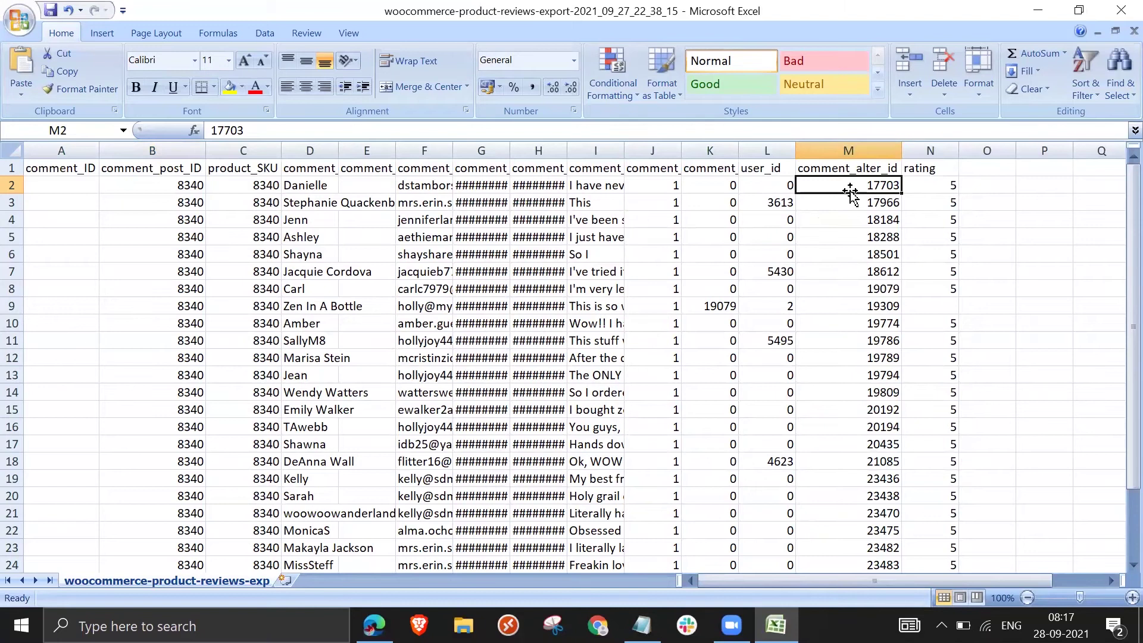
Clear every comment_alter_id value in cells M2 through M29 one by one, leaving the column header in place.
key(Delete)
key(Down)
key(Down)
key(Up)
key(Delete)
key(Down)
key(Down)
key(Delete)
key(Down)
key(Up)
key(Up)
key(Delete)
key(Down)
key(Down)
key(Down)
key(Delete)
key(Down)
key(Up)
key(Up)
key(BackSpace)
key(Down)
key(Down)
key(Delete)
key(Down)
key(Down)
key(Delete)
key(Down)
key(Up)
key(Up)
key(BackSpace)
key(Down)
key(Down)
key(Delete)
key(Down)
key(BackSpace)
key(Down)
key(Delete)
key(Down)
key(Delete)
key(Down)
key(Delete)
key(Down)
key(Delete)
key(Down)
key(Delete)
key(Down)
key(Delete)
key(Down)
key(Delete)
key(Down)
key(Delete)
key(Down)
key(Delete)
key(Down)
key(Down)
key(Delete)
key(Down)
key(Delete)
key(Up)
key(Up)
key(Delete)
key(Down)
key(Down)
key(Down)
key(Down)
key(Up)
key(Up)
key(Down)
key(Delete)
key(Down)
key(Down)
key(Down)
key(BackSpace)
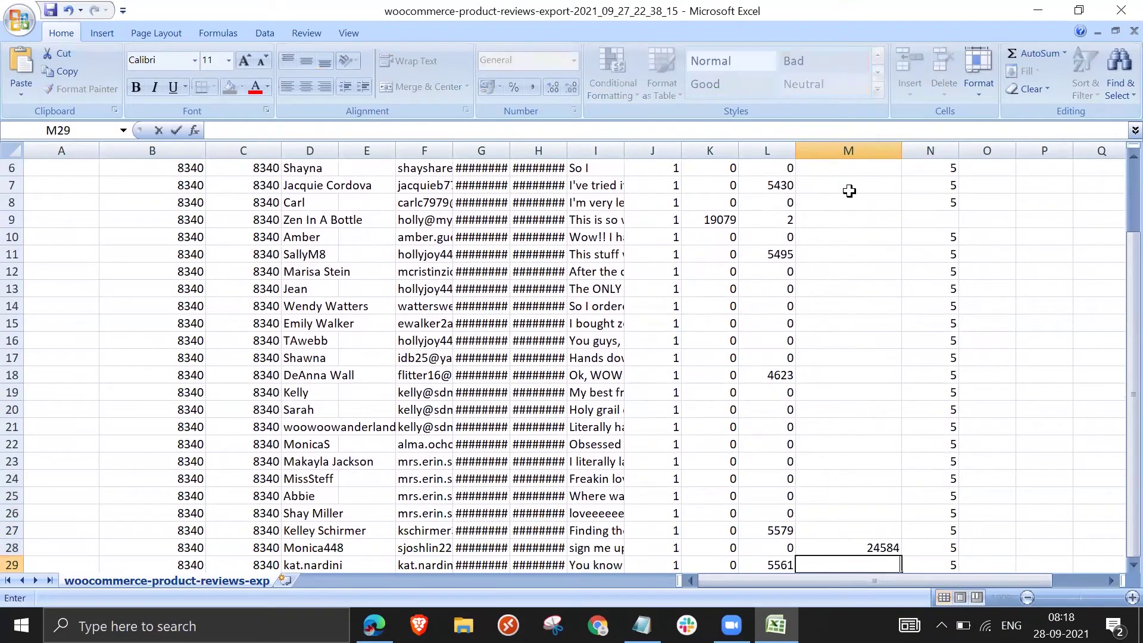
key(Up)
key(Delete)
key(Down)
key(Down)
key(Down)
key(Down)
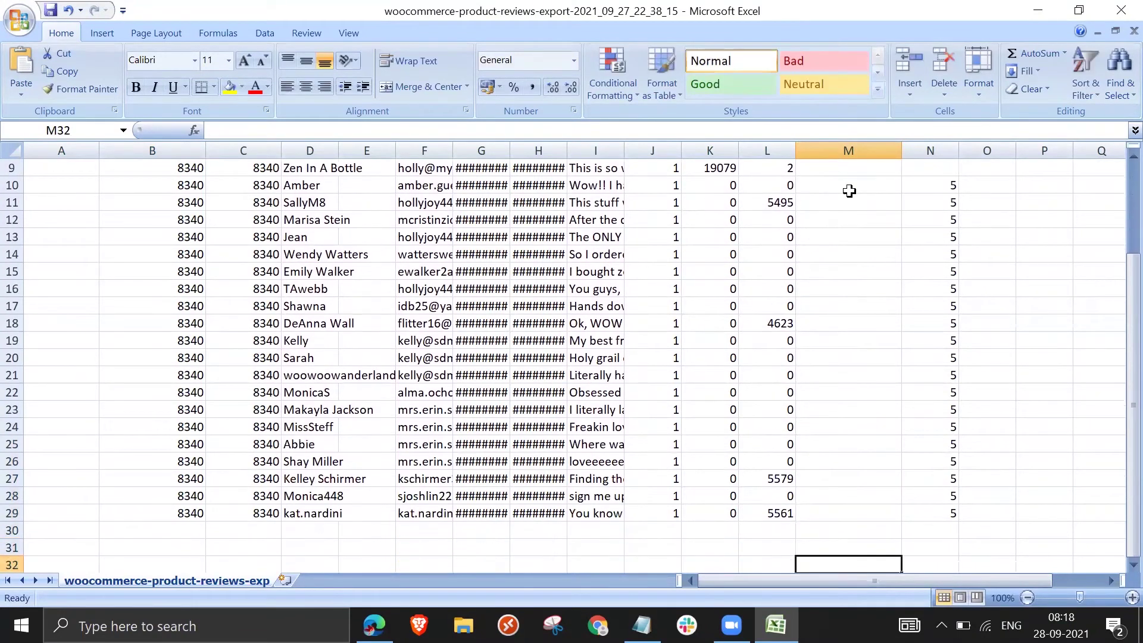
scroll(848, 190, up, 3)
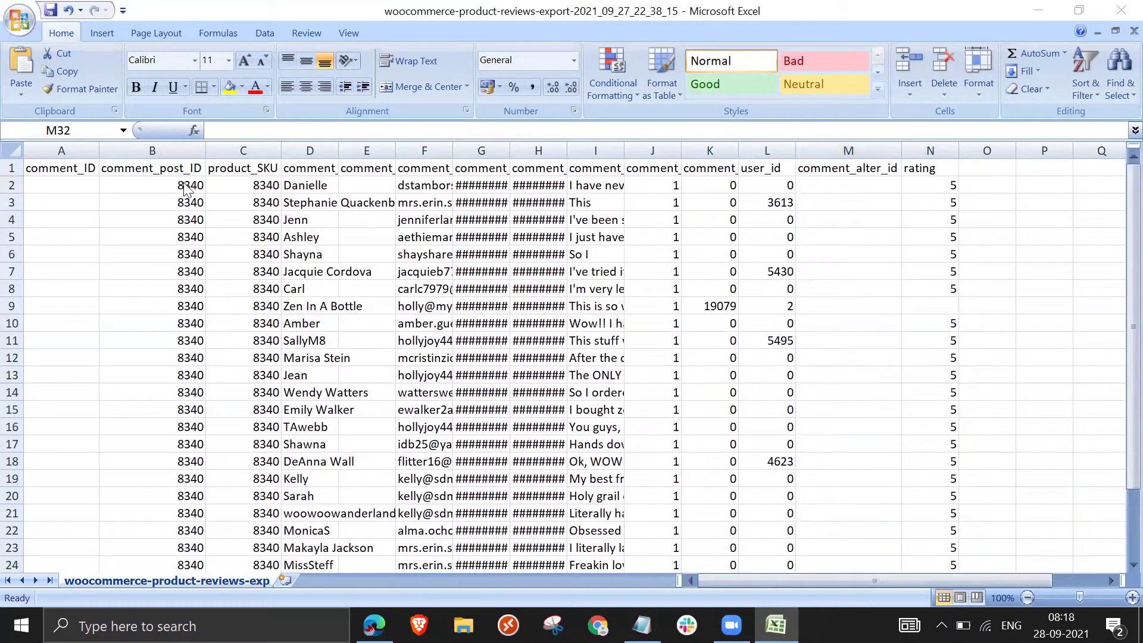
Compare the post ID and SKU on the new product's edit page in the browser with the CSV's comment_post_ID and product_SKU columns.
key(alt+Tab)
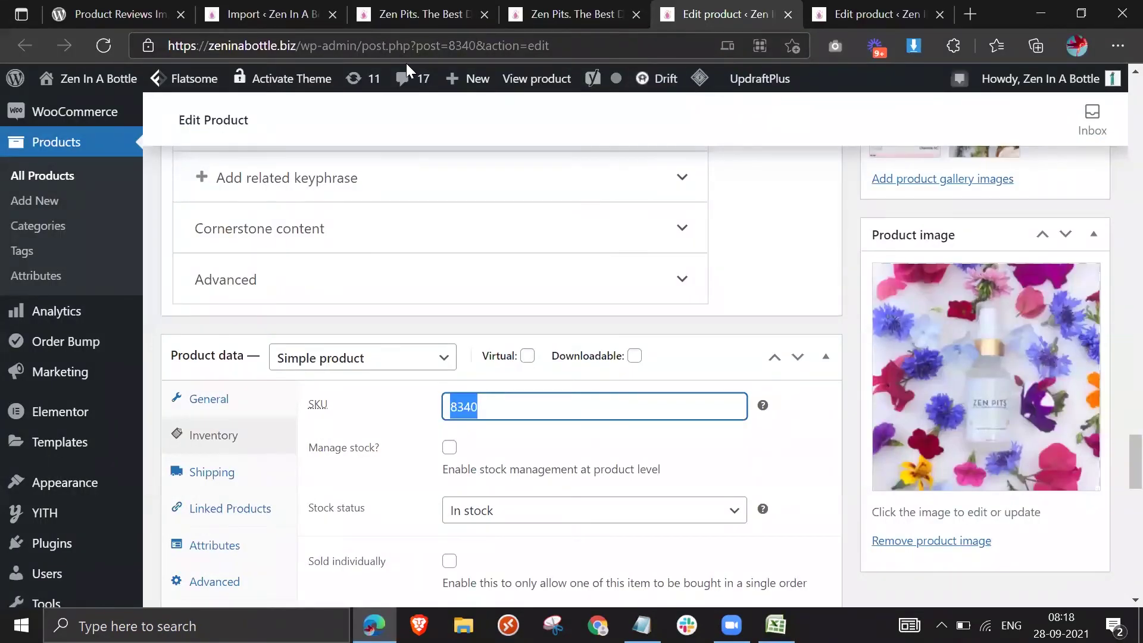
scroll(643, 244, up, 12)
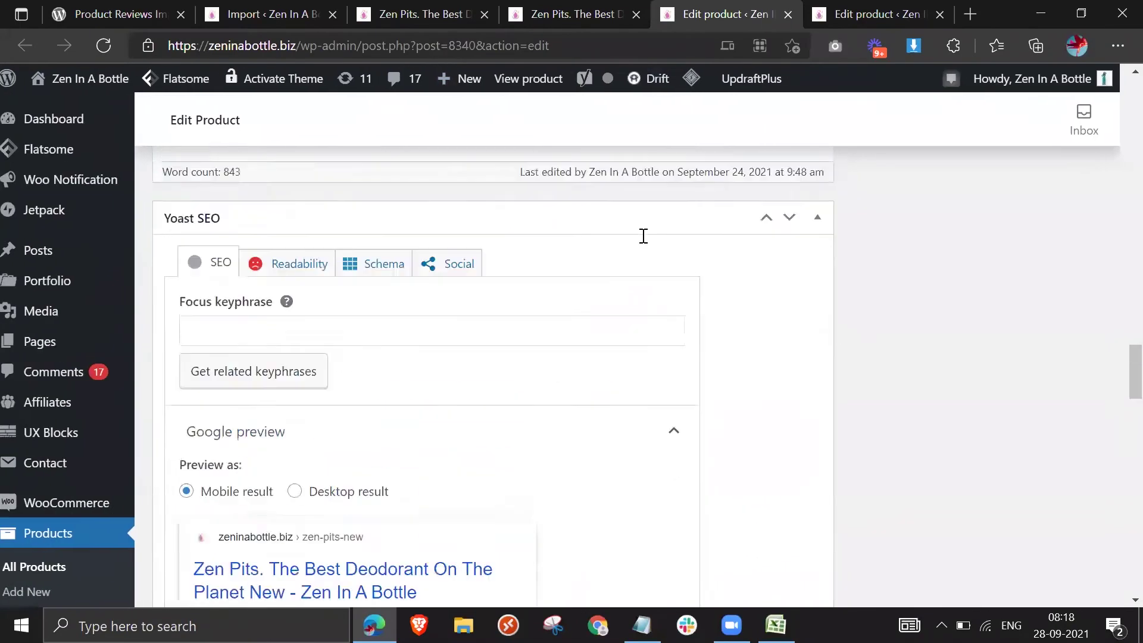
scroll(642, 236, up, 12)
scroll(577, 336, down, 10)
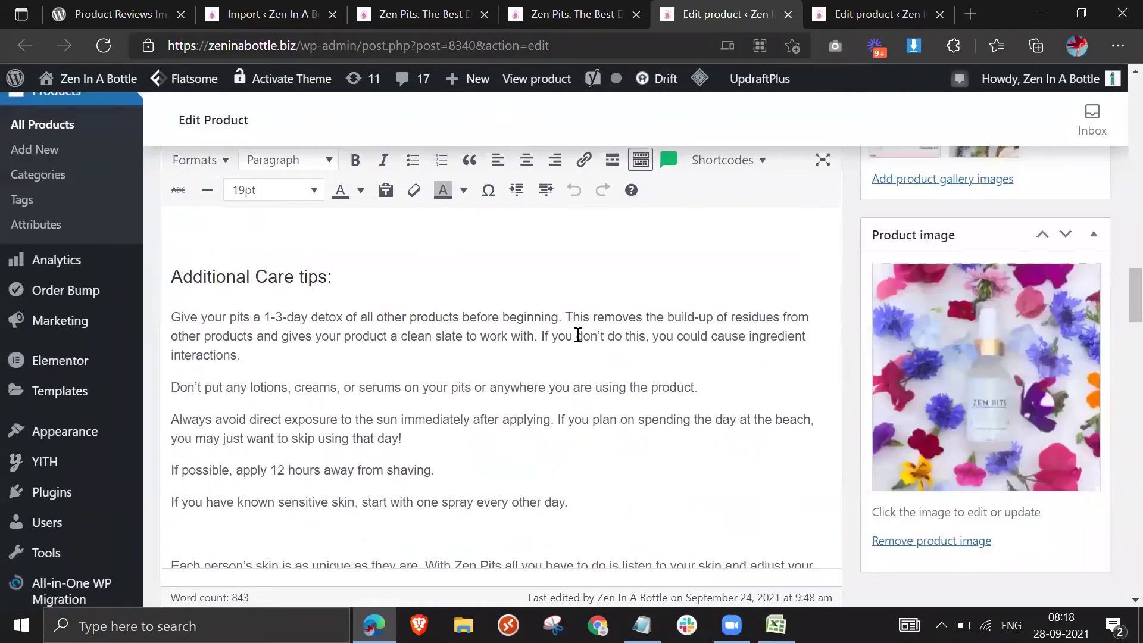
scroll(577, 336, down, 8)
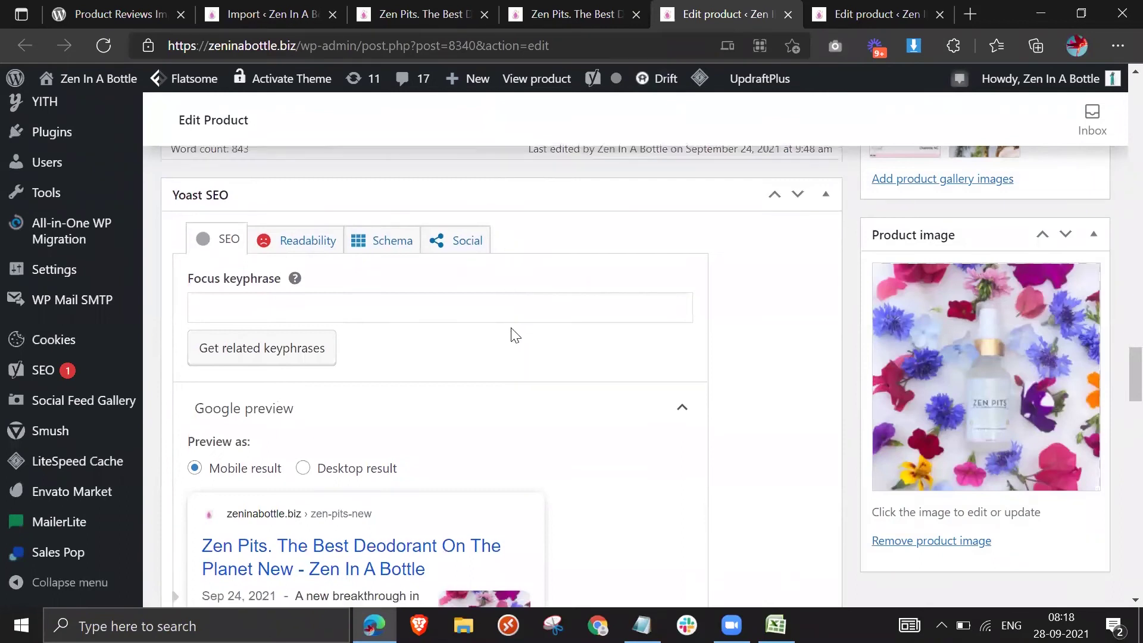
scroll(513, 332, down, 15)
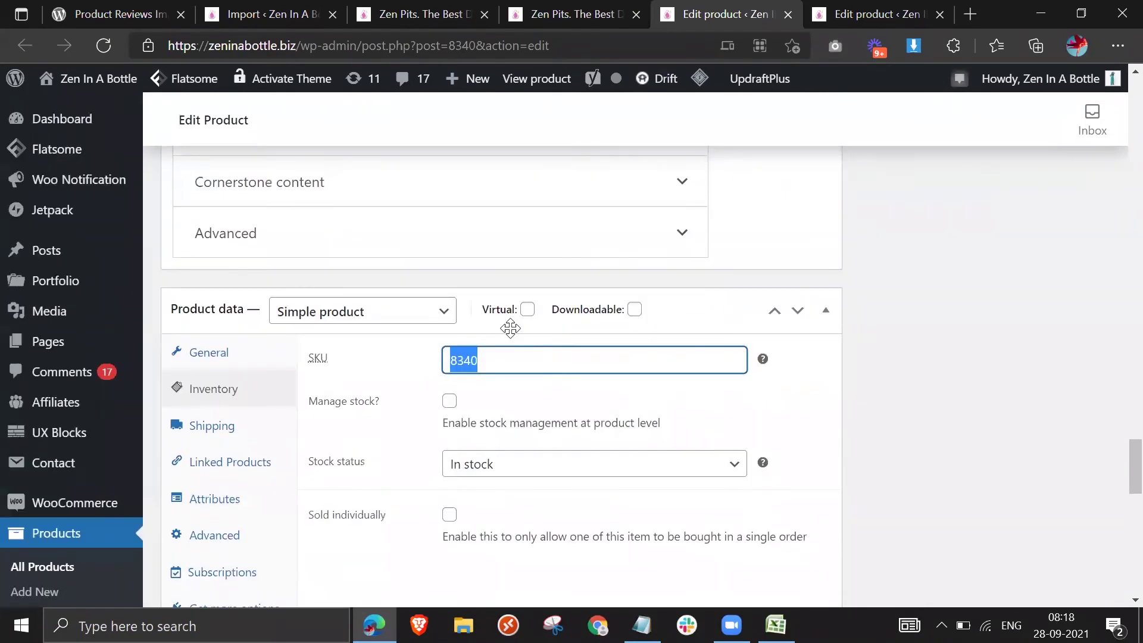
key(alt+Tab)
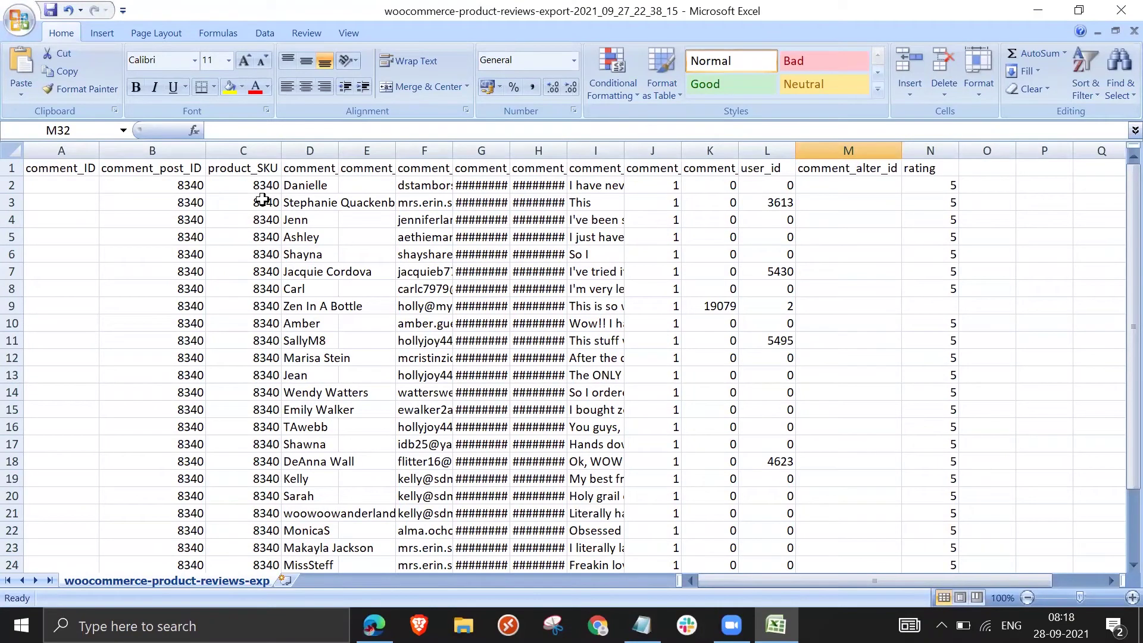
key(alt+Tab)
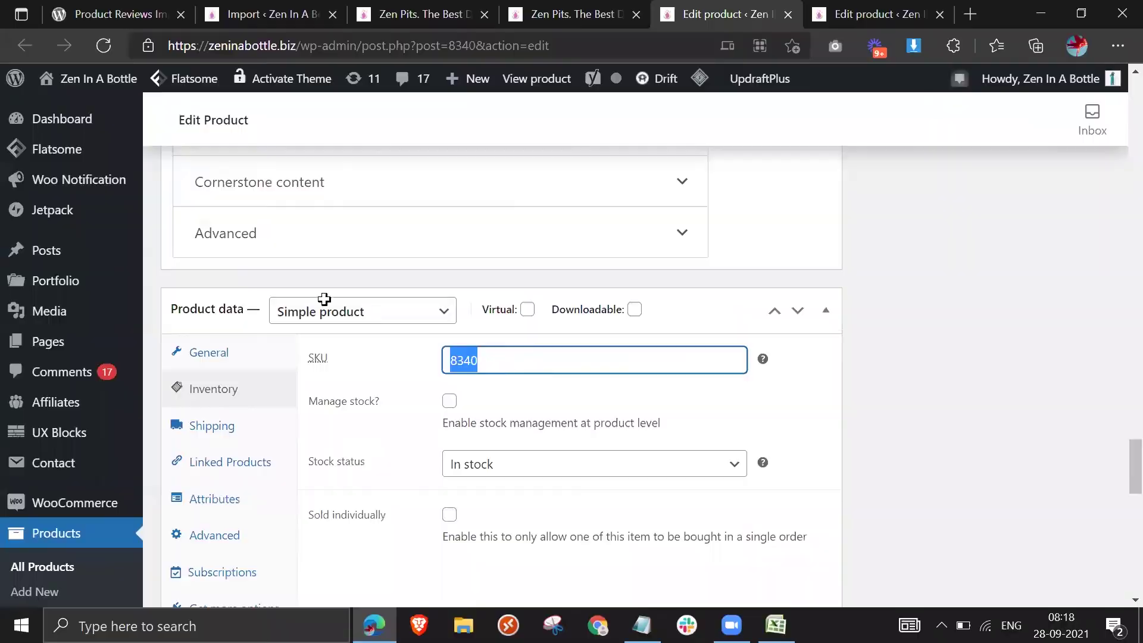
Save the reviews file in CSV format, replace the existing woocommerce-product-reviews-export-2021_09_27_22_38_15 file on the Desktop, and close it.
key(alt+Tab)
key(ctrl+s)
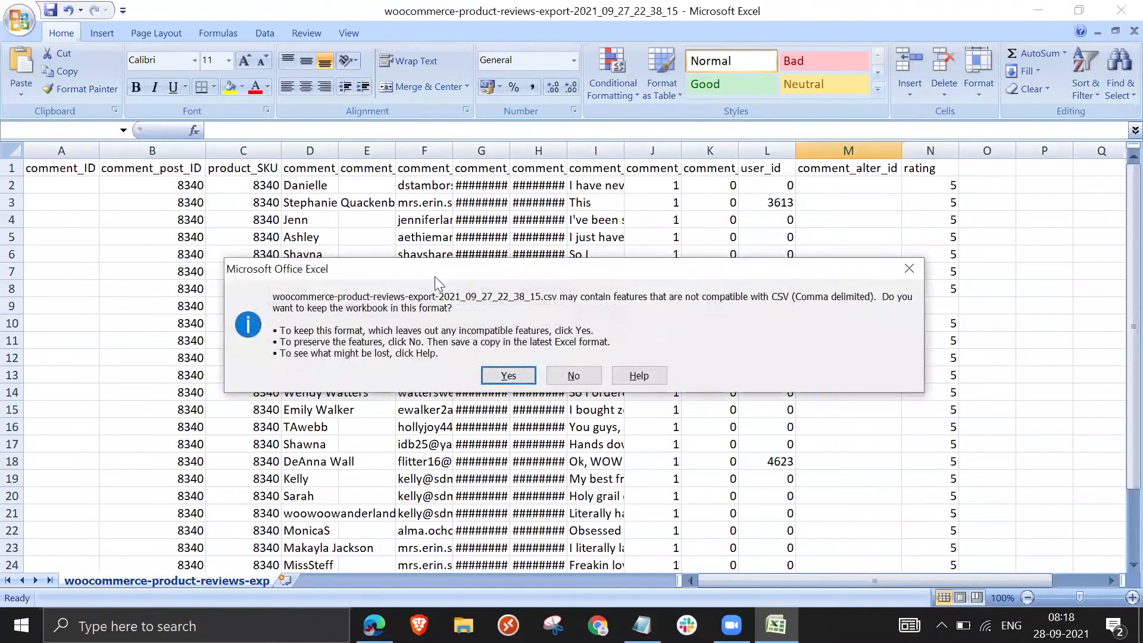
click(509, 374)
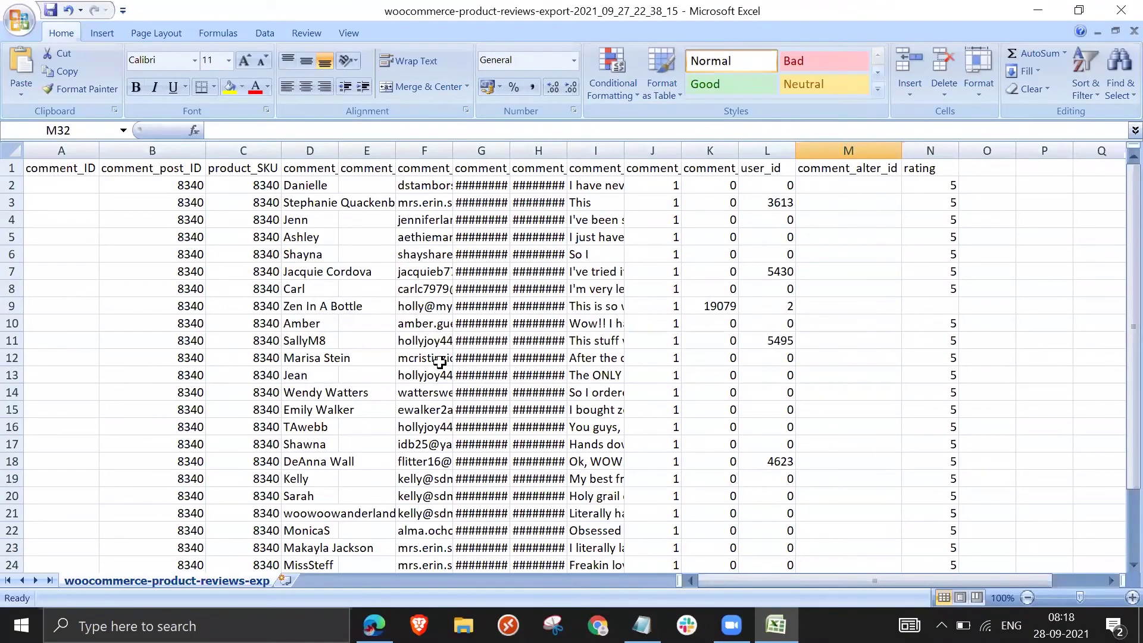
click(1121, 11)
click(506, 358)
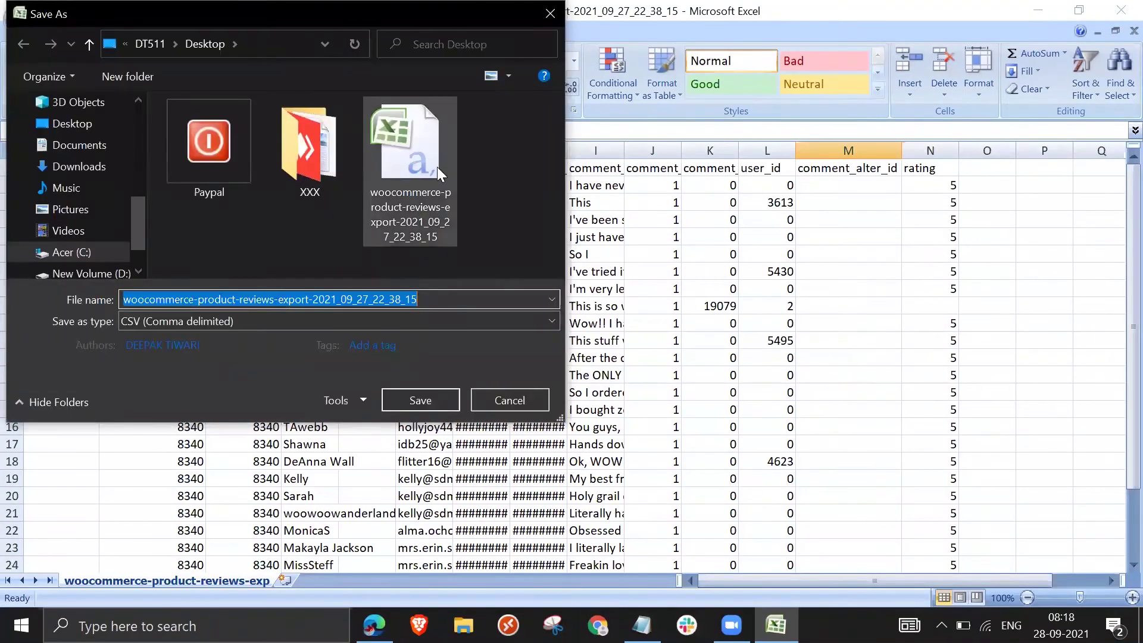
click(437, 167)
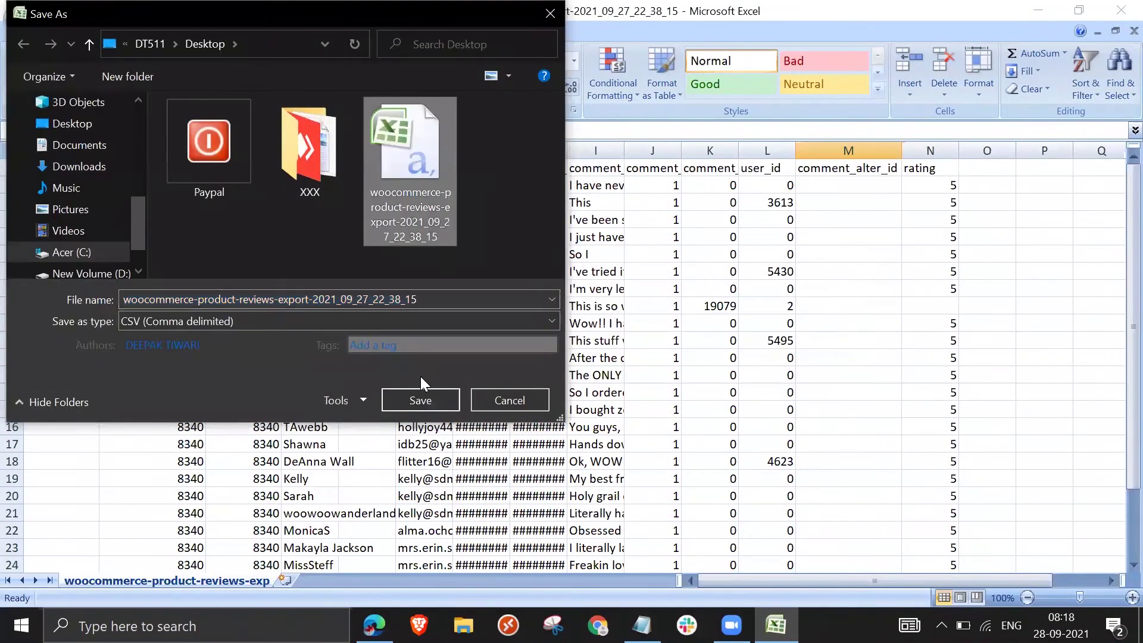
click(419, 400)
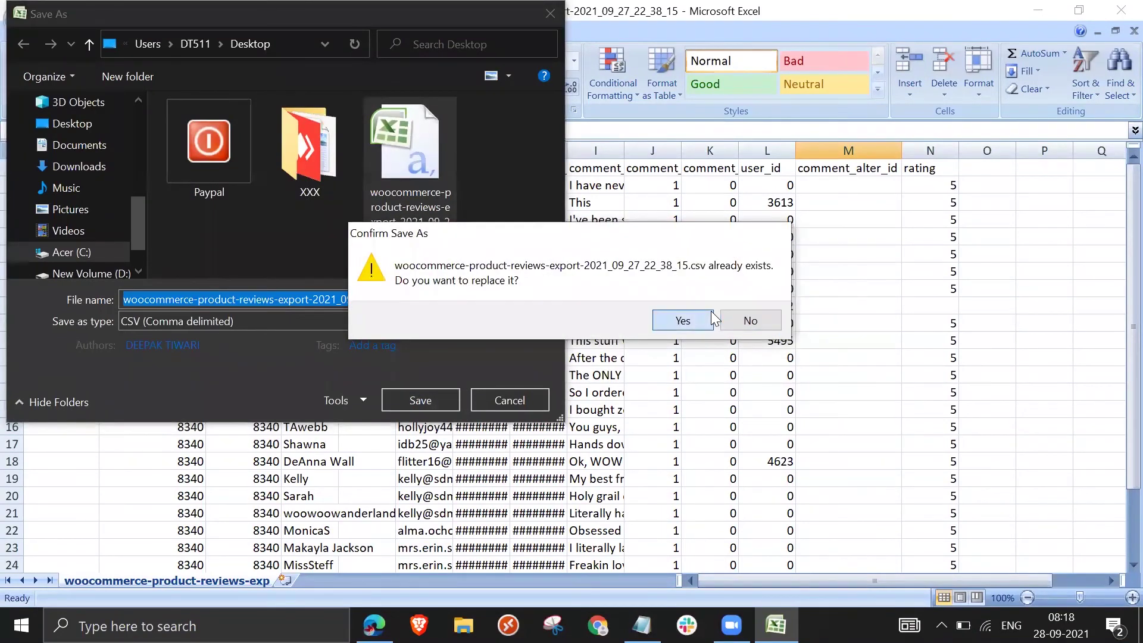
click(708, 318)
click(532, 372)
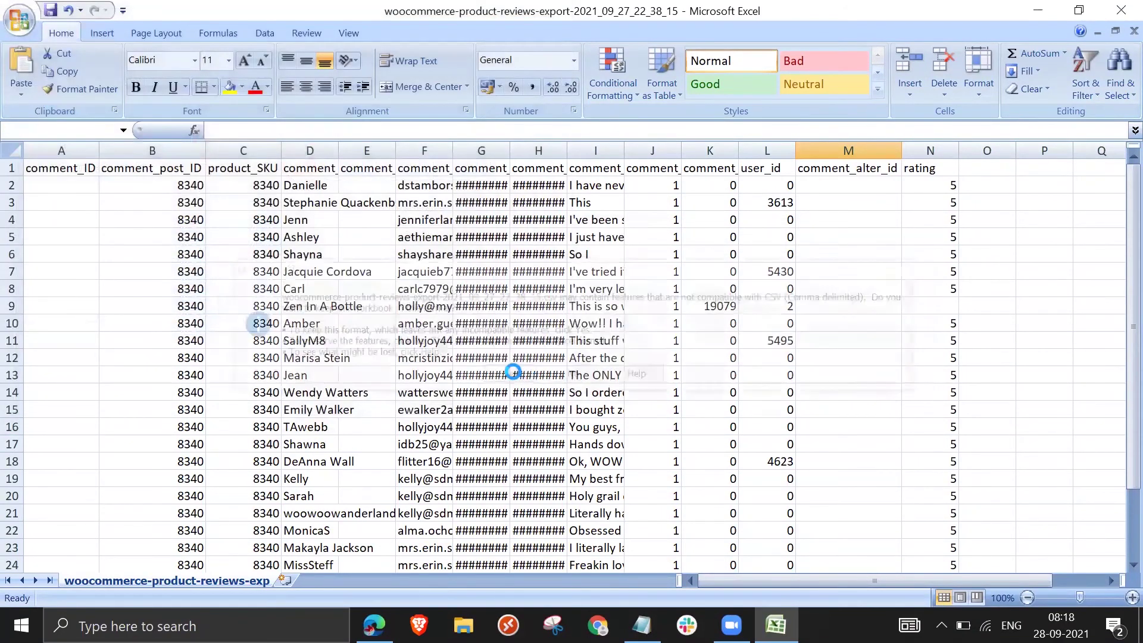
Switch to the browser and review the row-by-row status list of the previous product reviews import.
key(alt+Tab)
scroll(493, 303, up, 5)
click(268, 14)
scroll(406, 307, up, 10)
scroll(269, 149, down, 7)
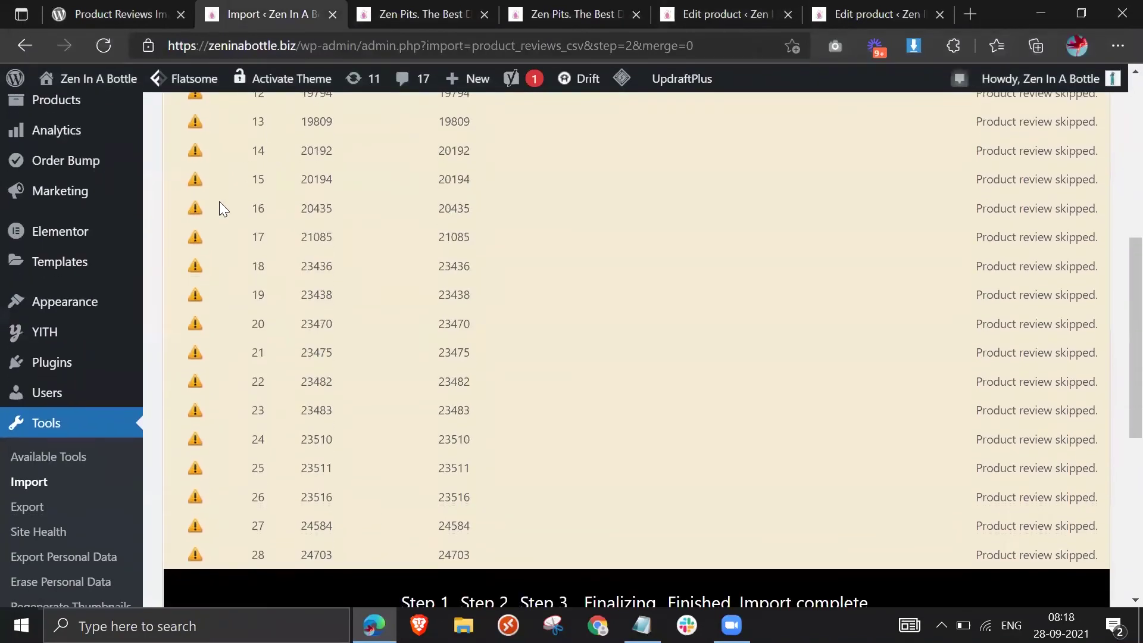
scroll(48, 458, up, 3)
scroll(48, 464, down, 3)
scroll(46, 462, up, 8)
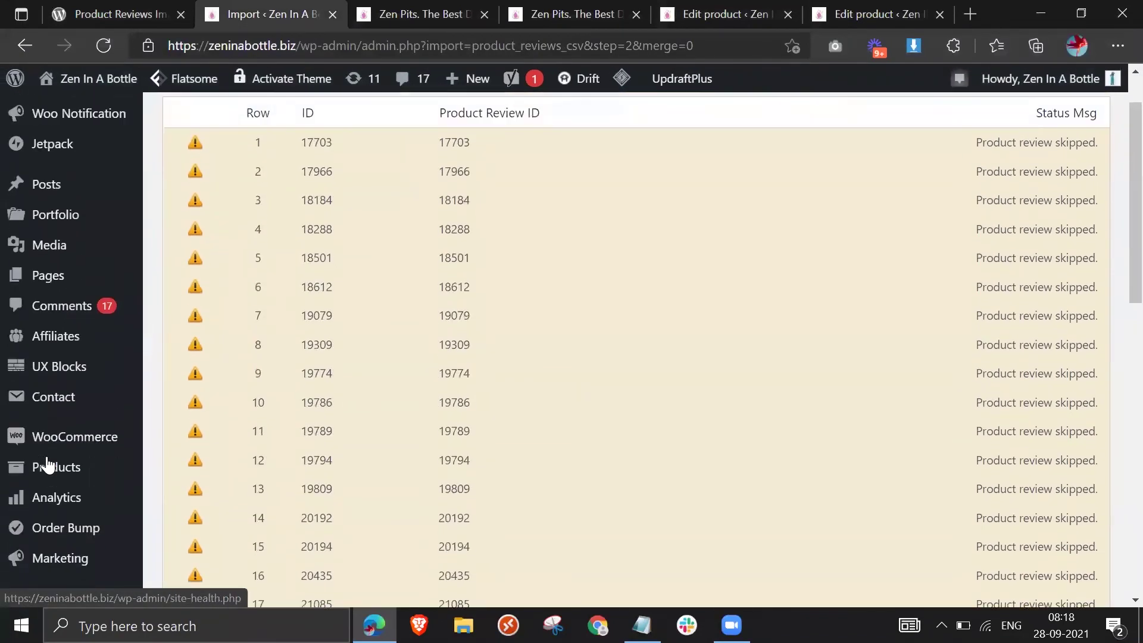
Open the Product Reviews Import page of WooCommerce's Product Reviews Im-Ex tool.
mouse_move(109, 452)
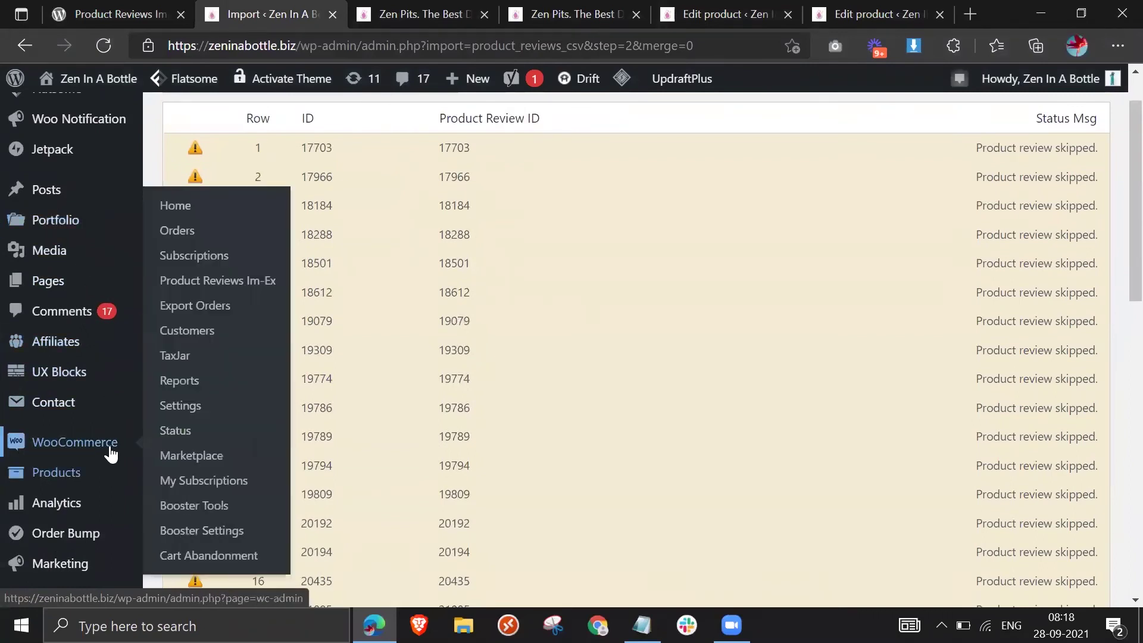
click(221, 282)
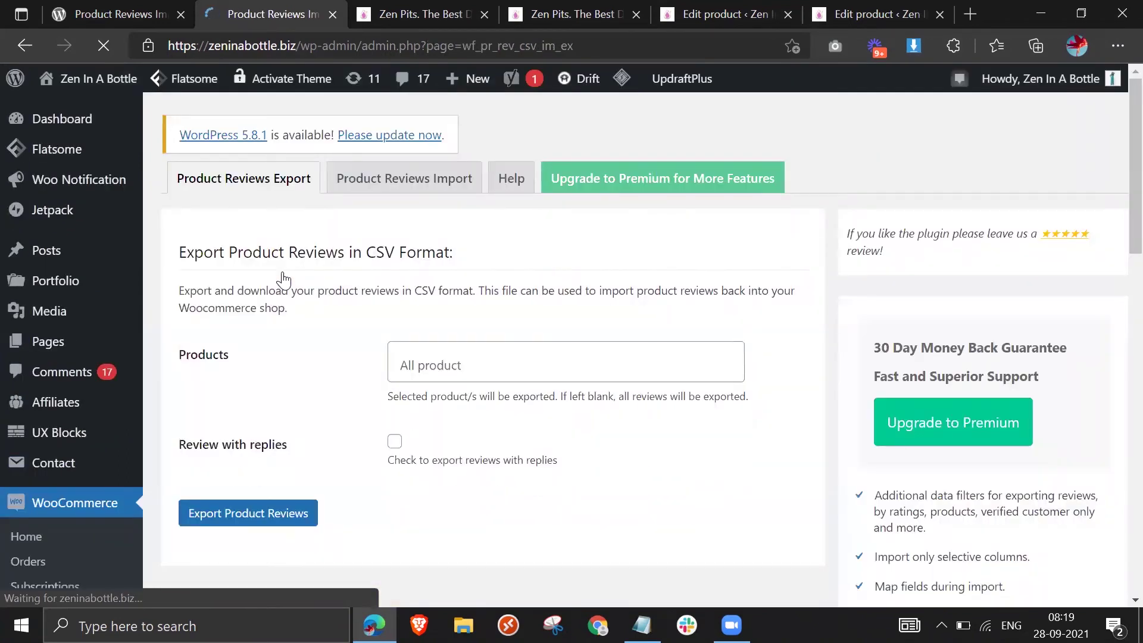
click(404, 178)
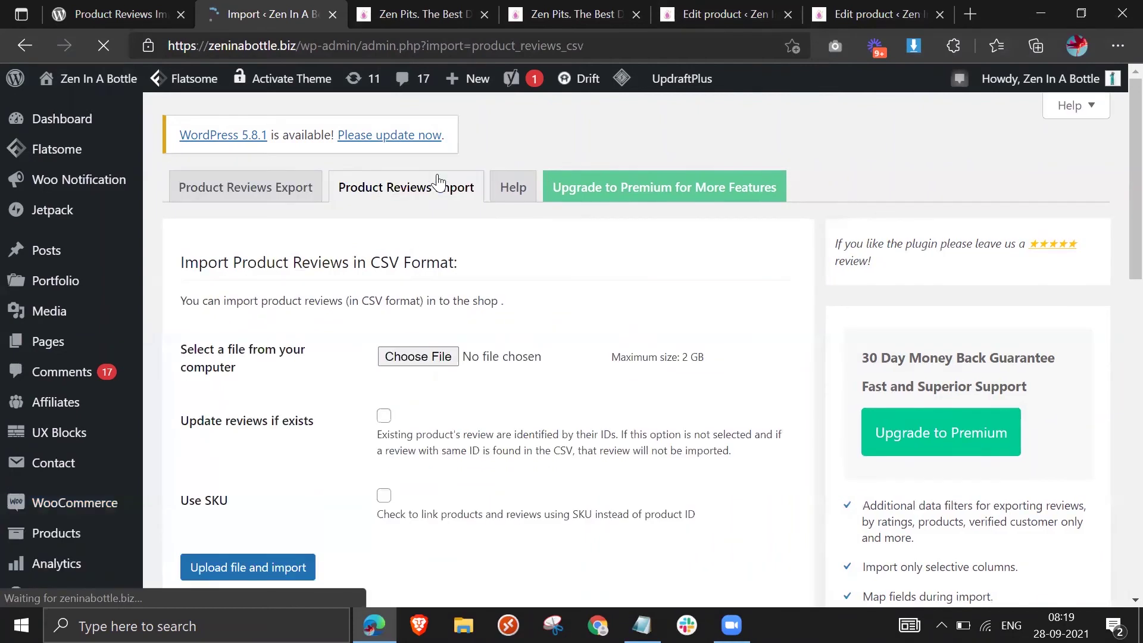
Upload and import woocommerce-product-reviews-export-2021_09_27_22_38_15.csv from the Desktop, leaving Update reviews if exists and Use SKU unchecked.
click(400, 357)
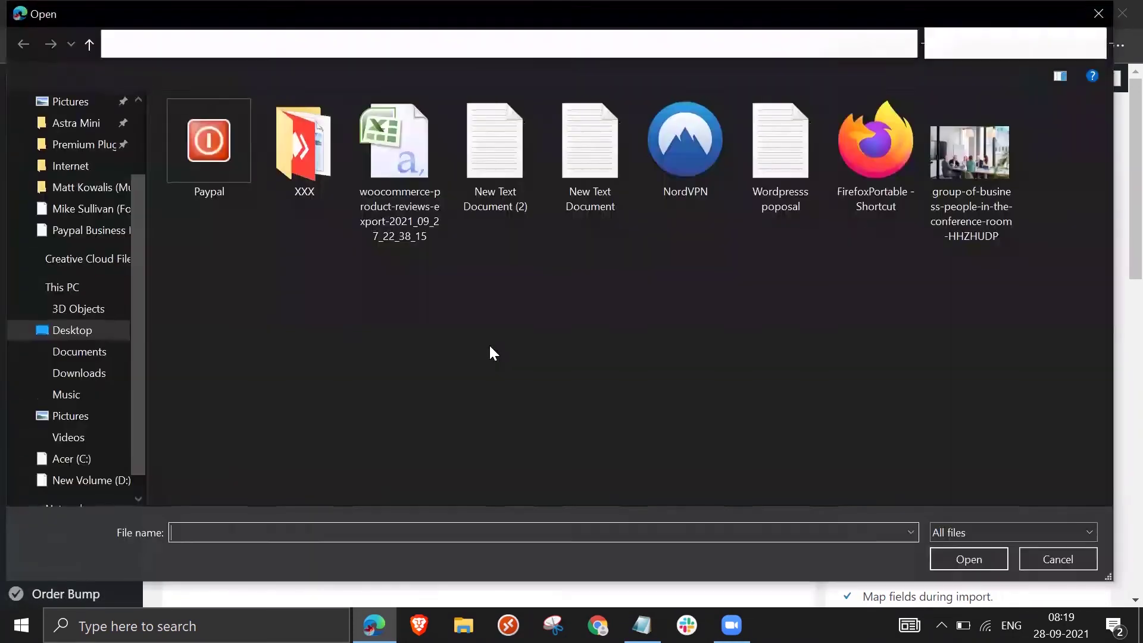
click(413, 193)
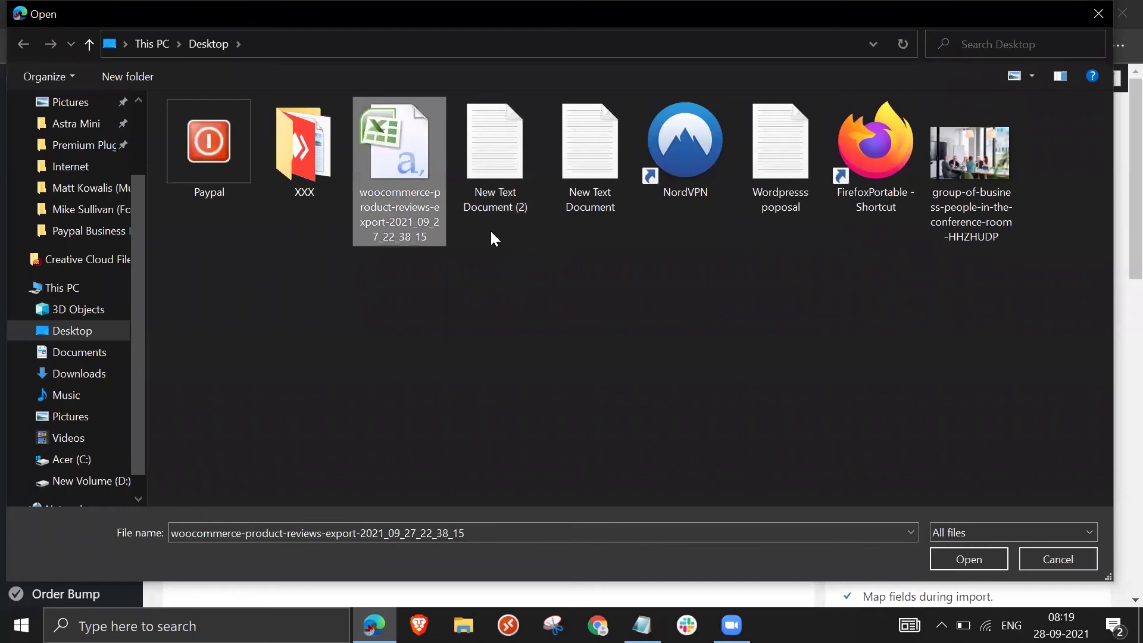
key(Return)
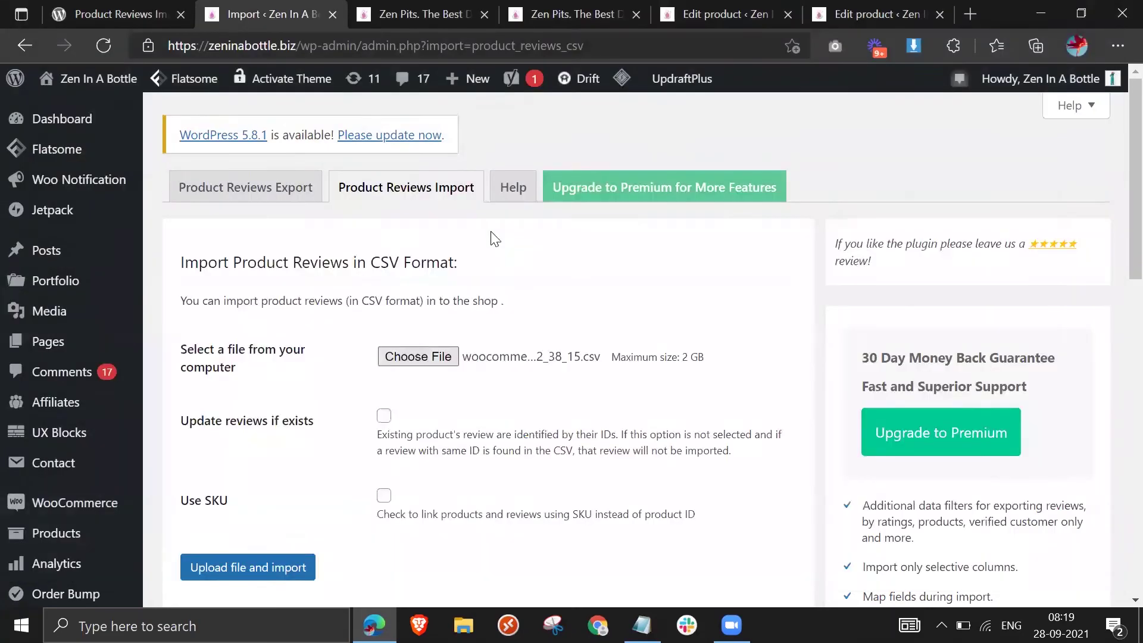
scroll(491, 237, down, 2)
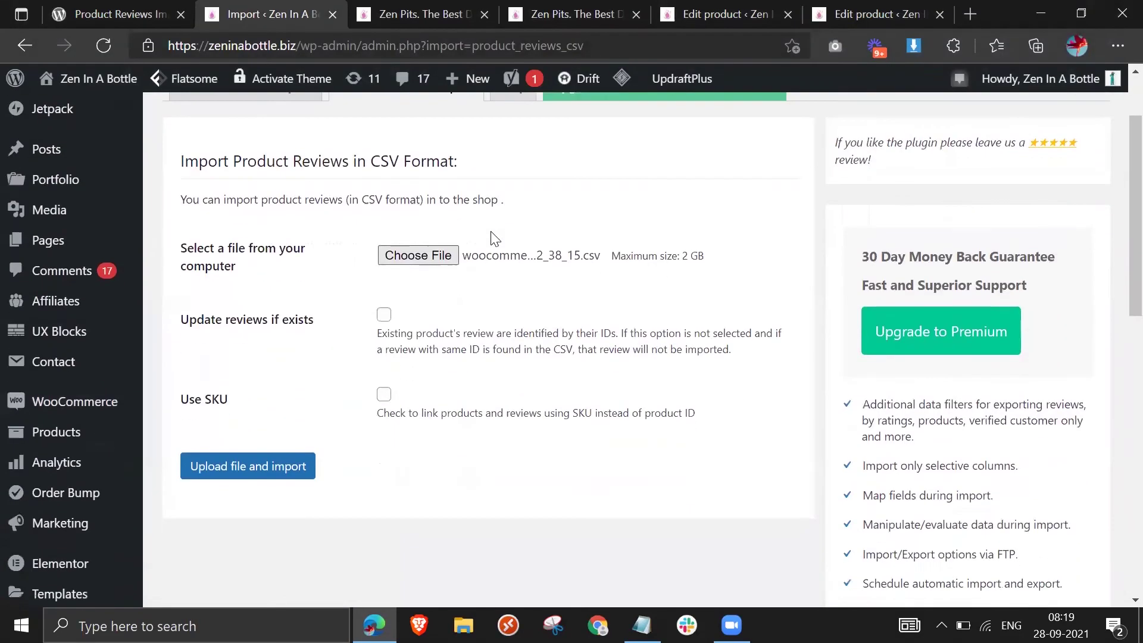
click(272, 470)
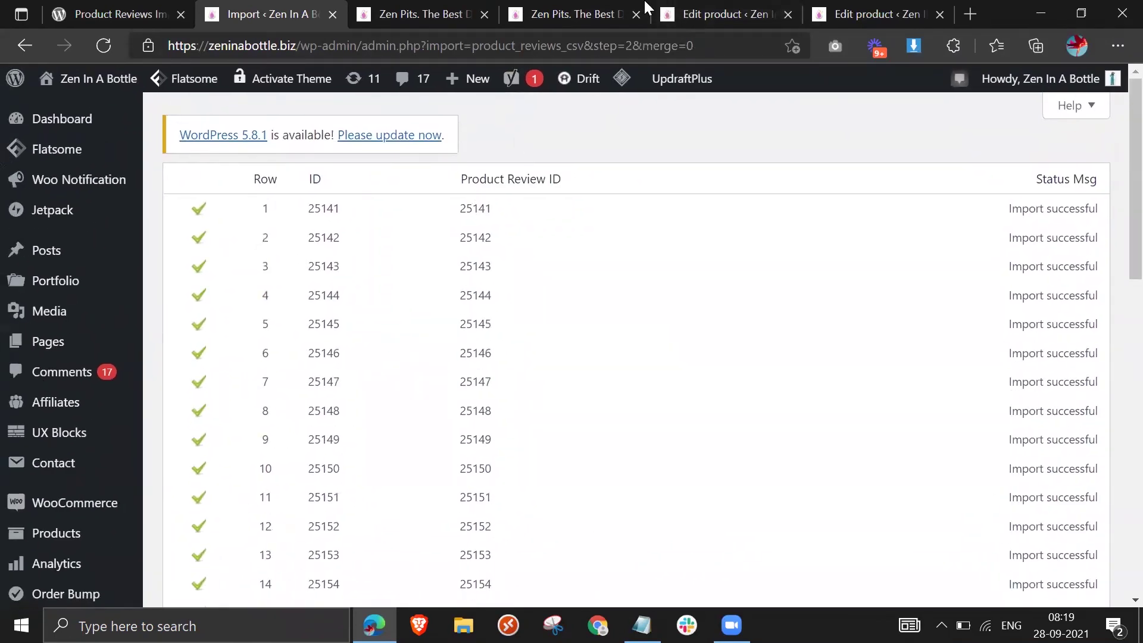
Reload the new Zen Pits product's shop page to check its customer reviews.
click(759, 9)
scroll(570, 293, up, 10)
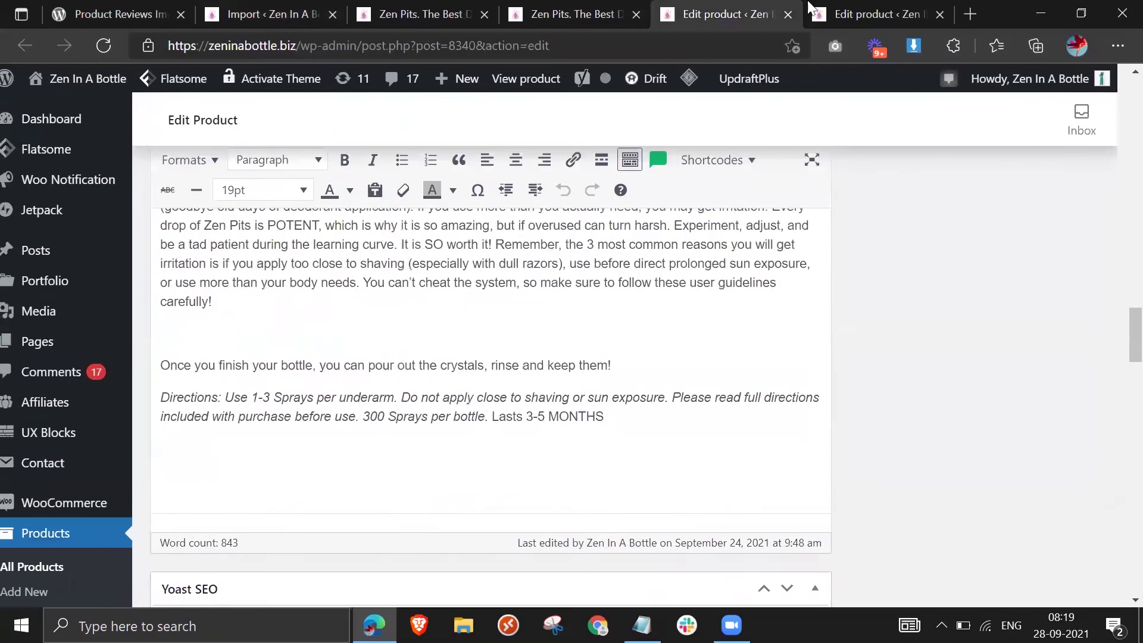
click(573, 14)
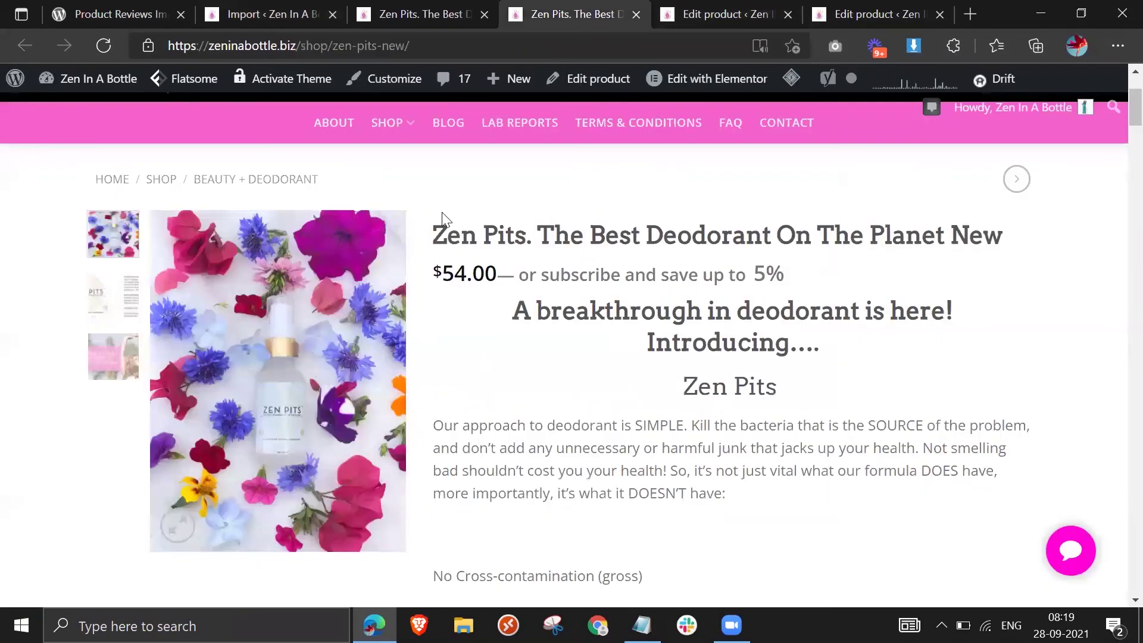
click(107, 46)
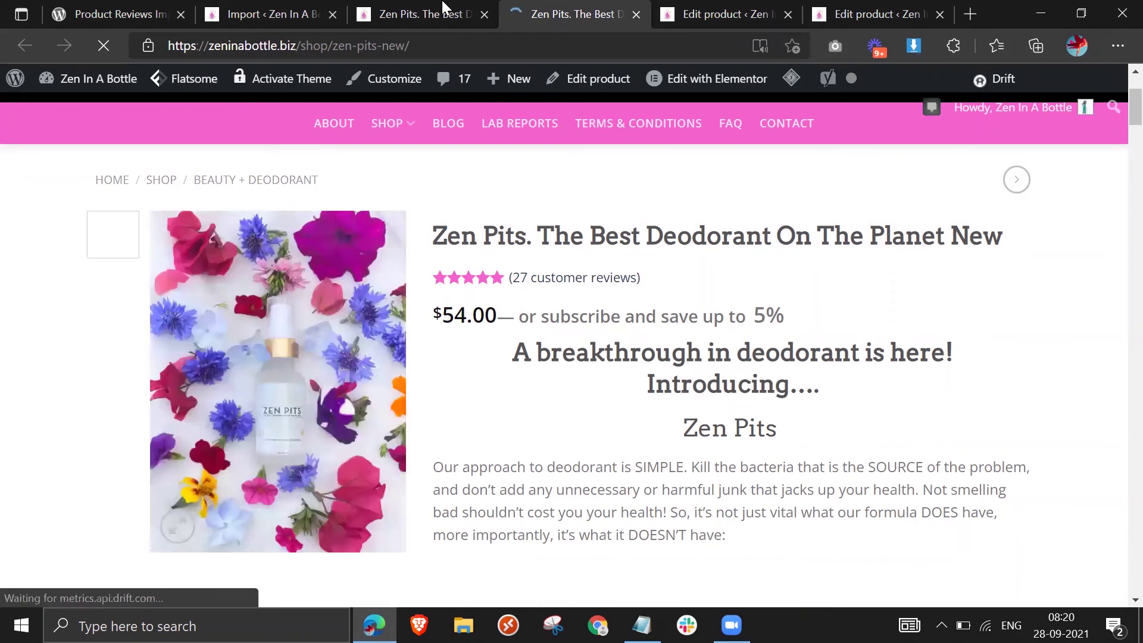
Reload the original Zen Pits shop page and compare its customer review count with the new product's page.
click(426, 14)
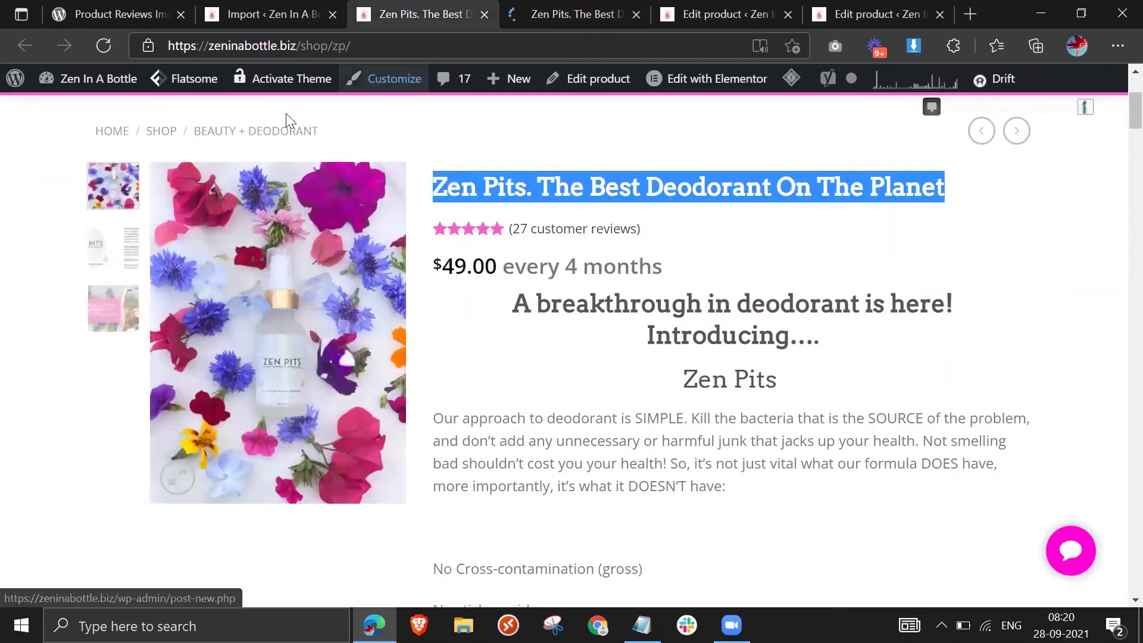
click(120, 46)
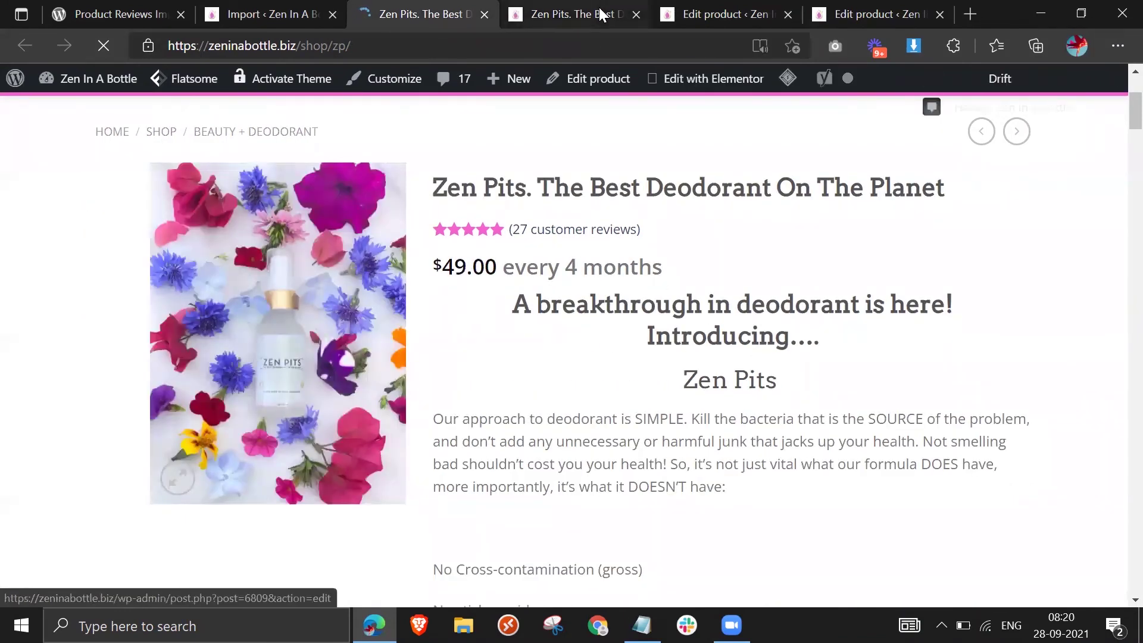
click(560, 14)
click(452, 11)
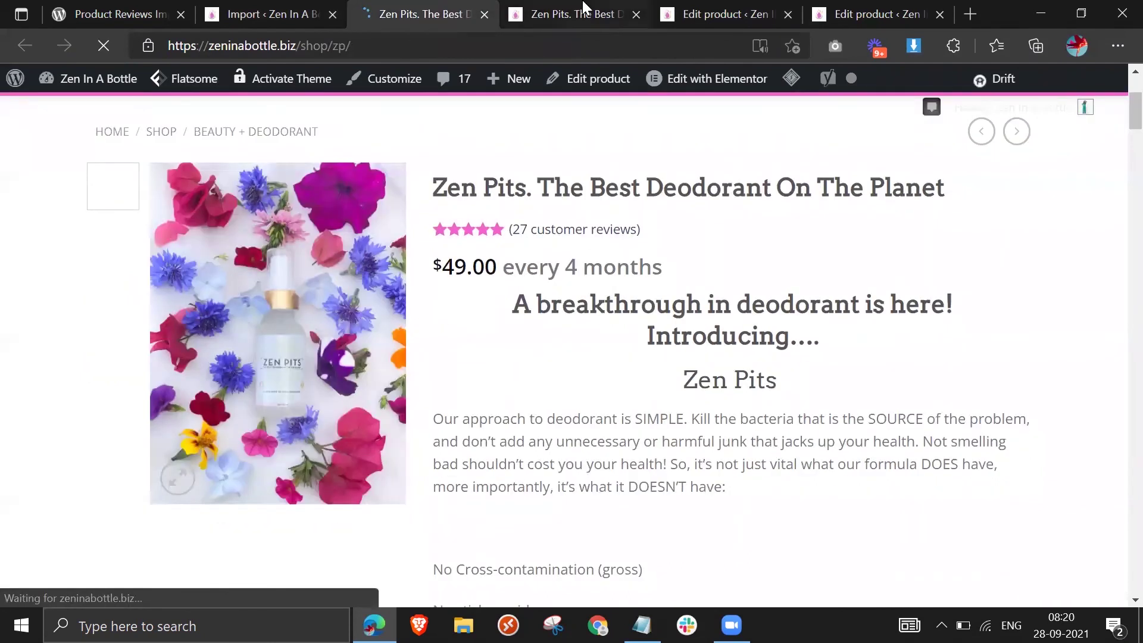
click(583, 11)
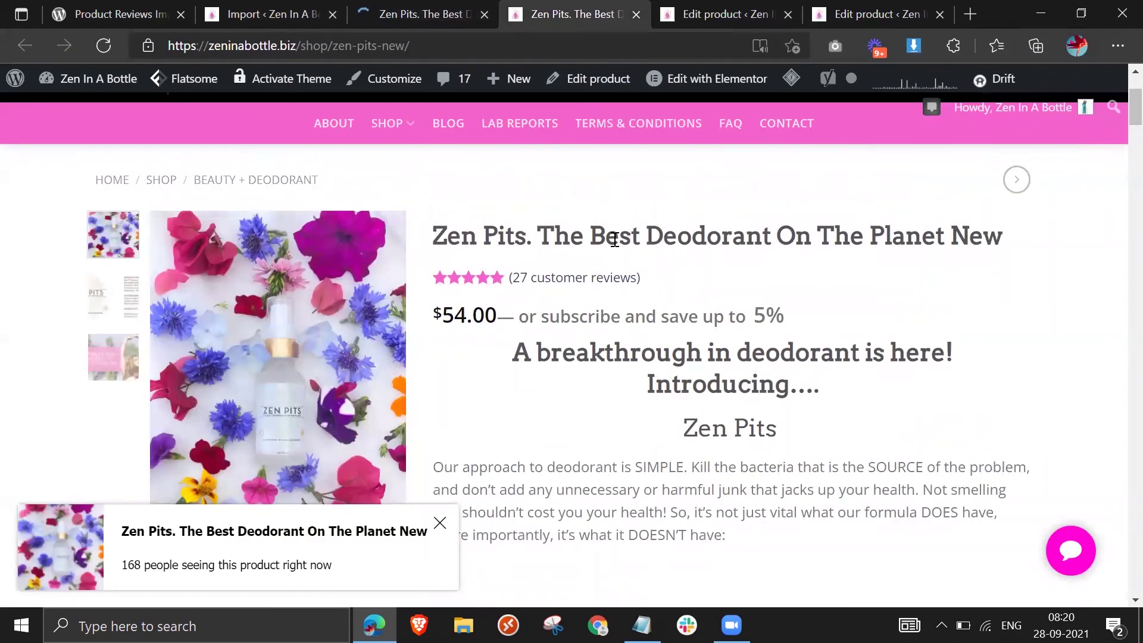